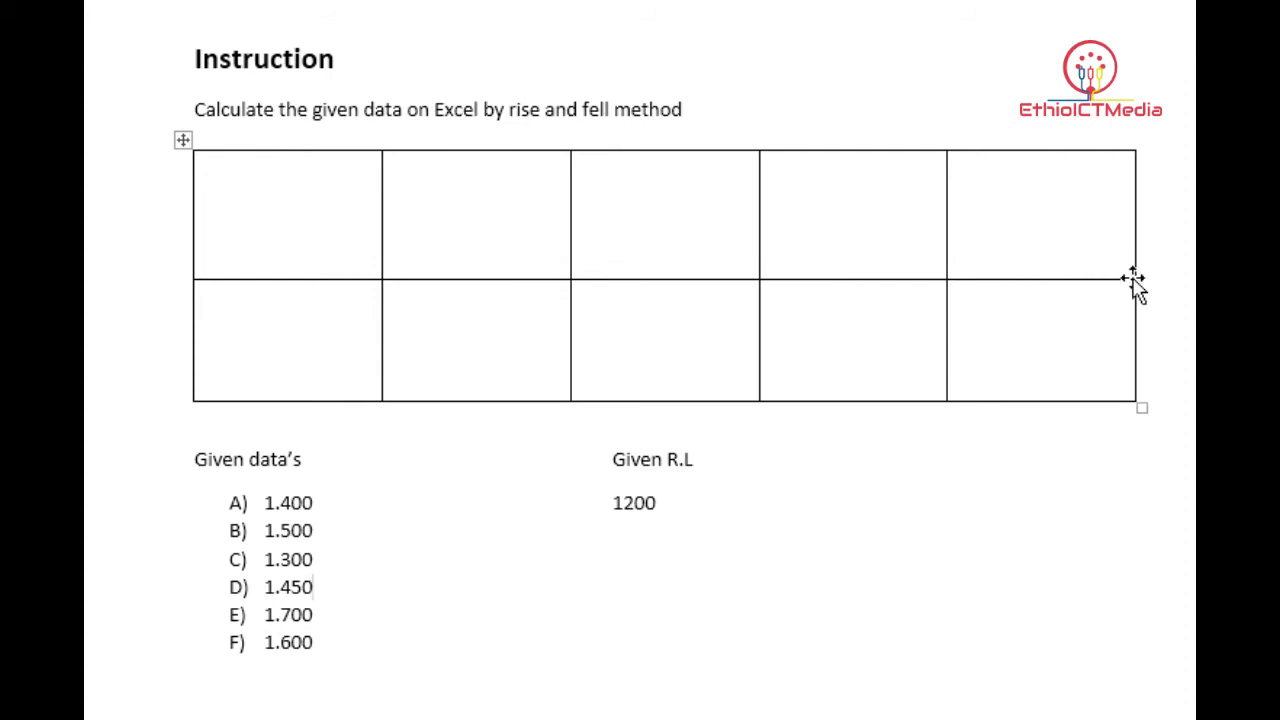
Leave the Word levelling exercise and bring up a new blank Excel workbook, Book1
{"action": "mouse_move", "coordinate": [197, 305]}
{"action": "mouse_move", "coordinate": [188, 408]}
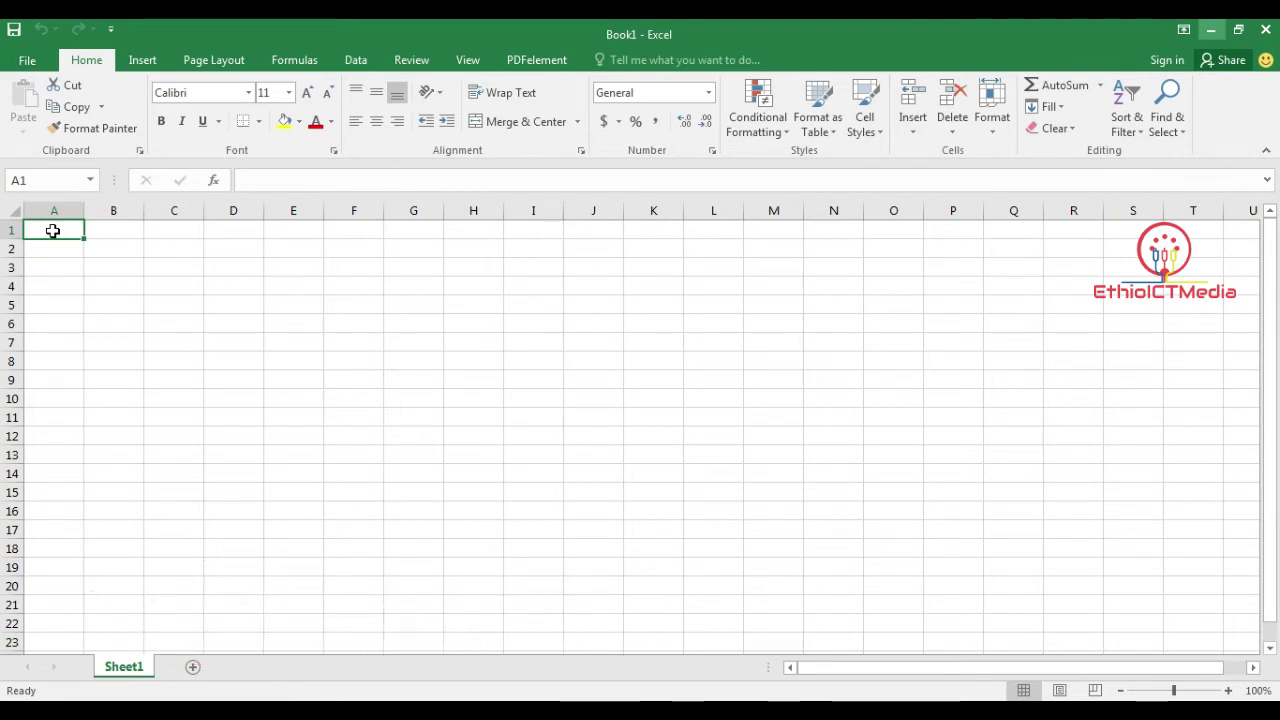
Enter the headings station, bs, is and fs in A1 through D1
{"action": "type", "text": "s"}
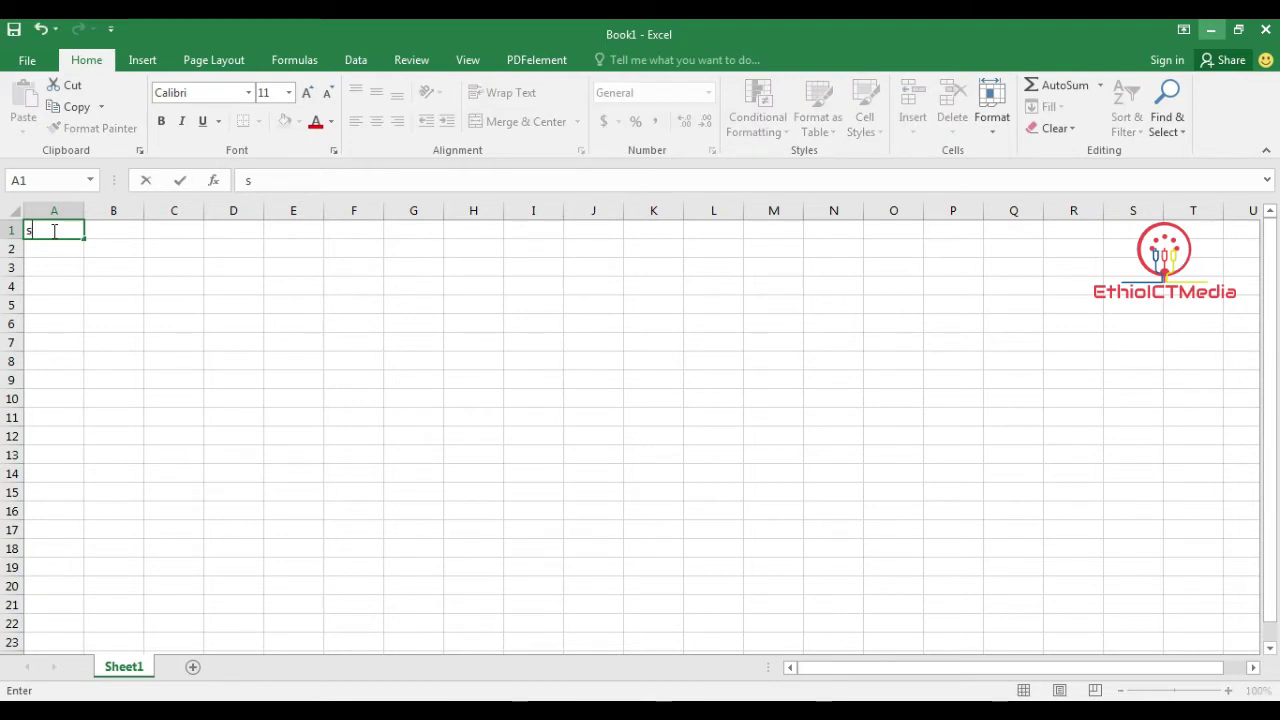
{"action": "type", "text": "ta"}
{"action": "type", "text": "tion"}
{"action": "left_click", "coordinate": [129, 231]}
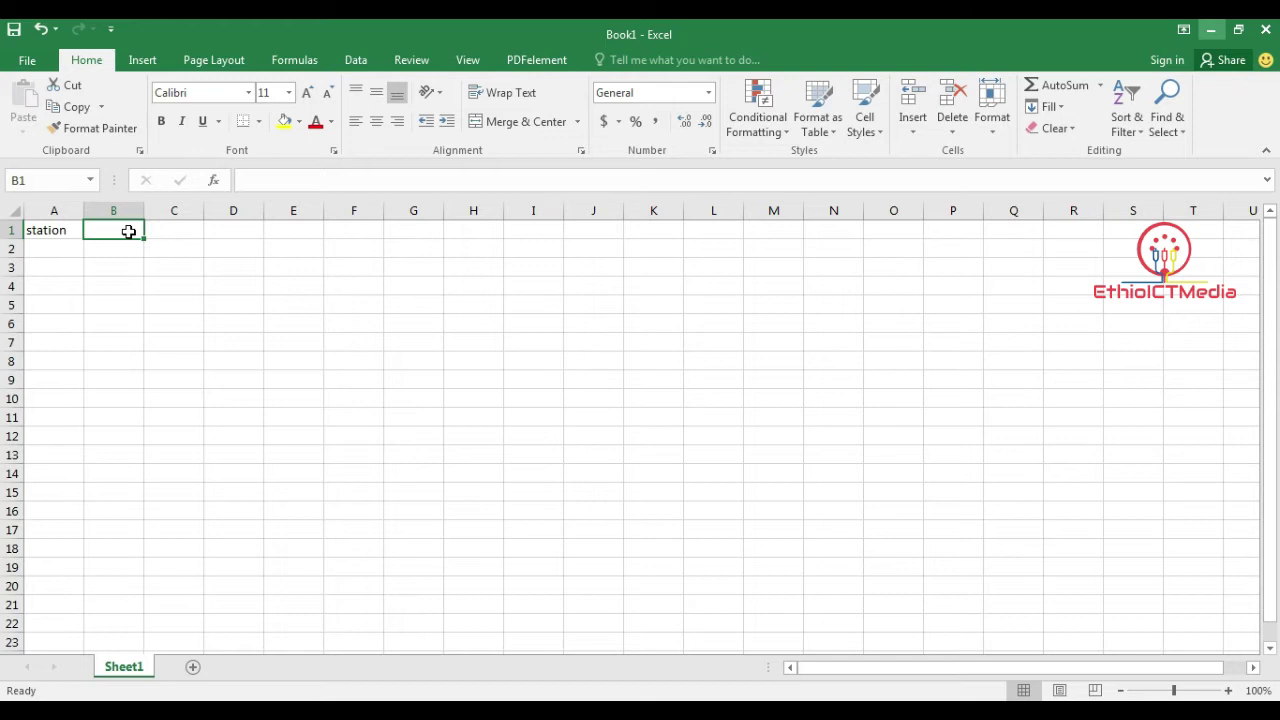
{"action": "type", "text": "bs"}
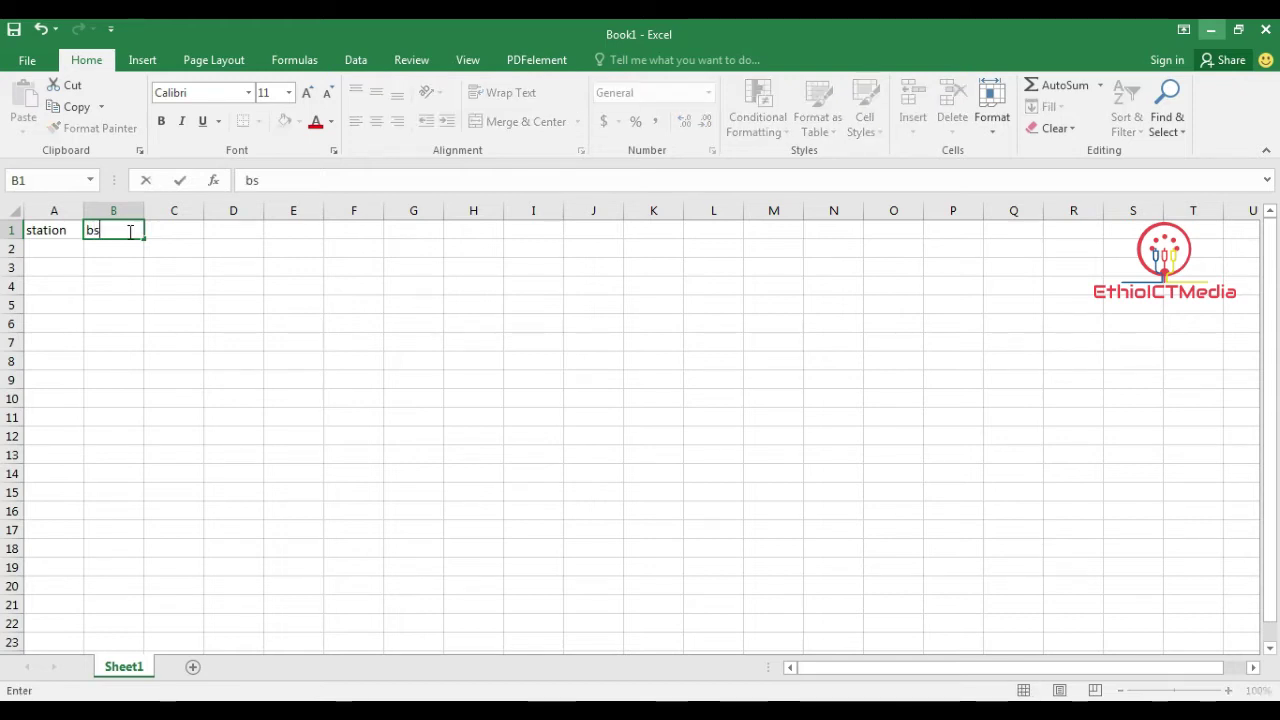
{"action": "left_click", "coordinate": [185, 232]}
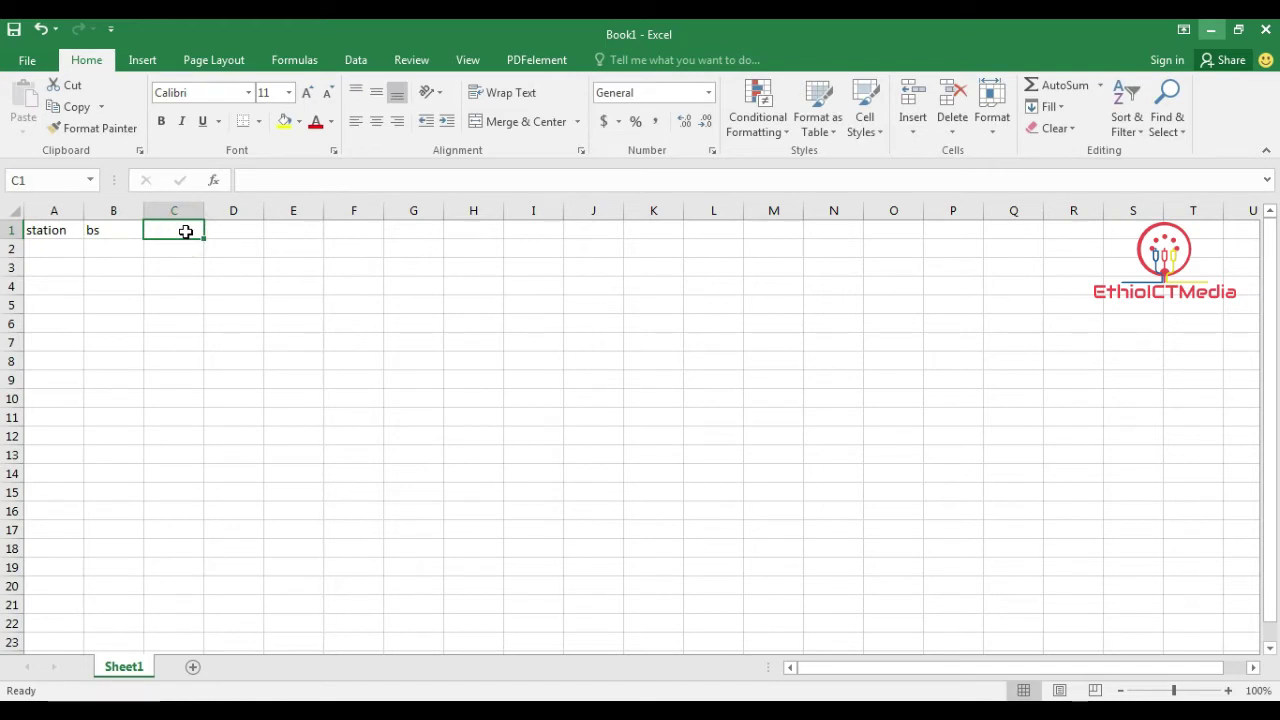
{"action": "type", "text": "is"}
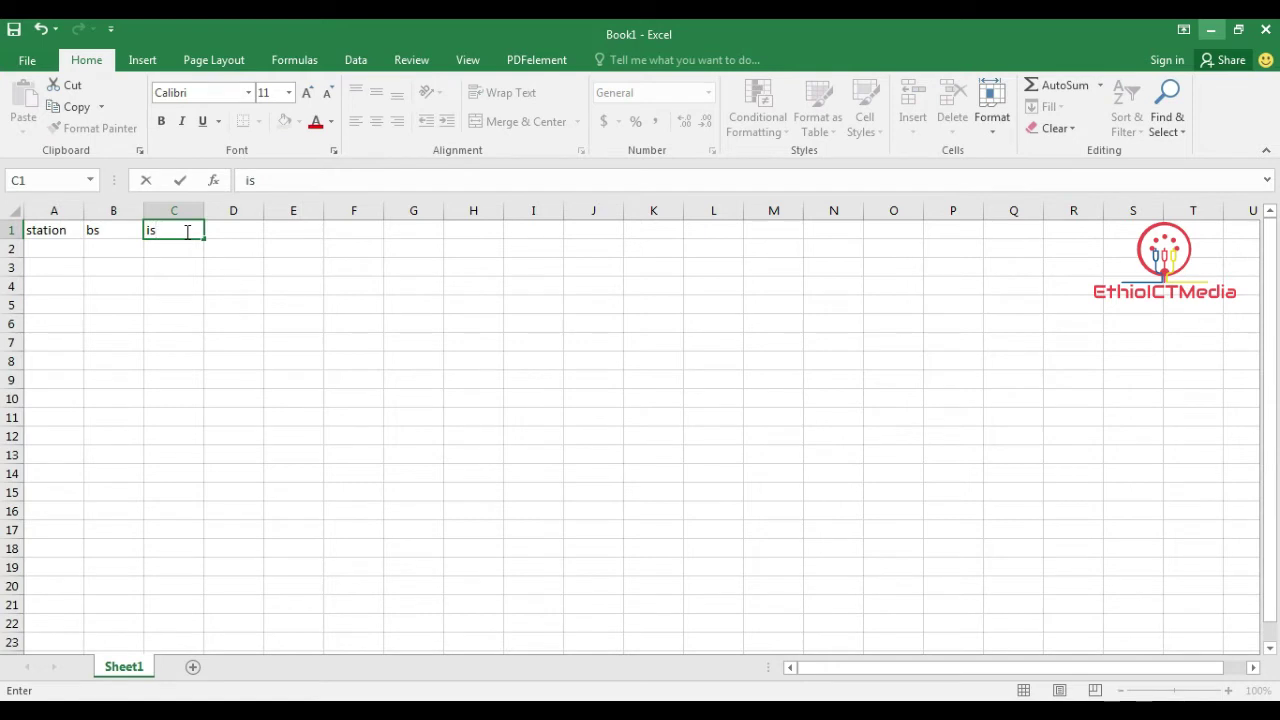
{"action": "left_click", "coordinate": [247, 231]}
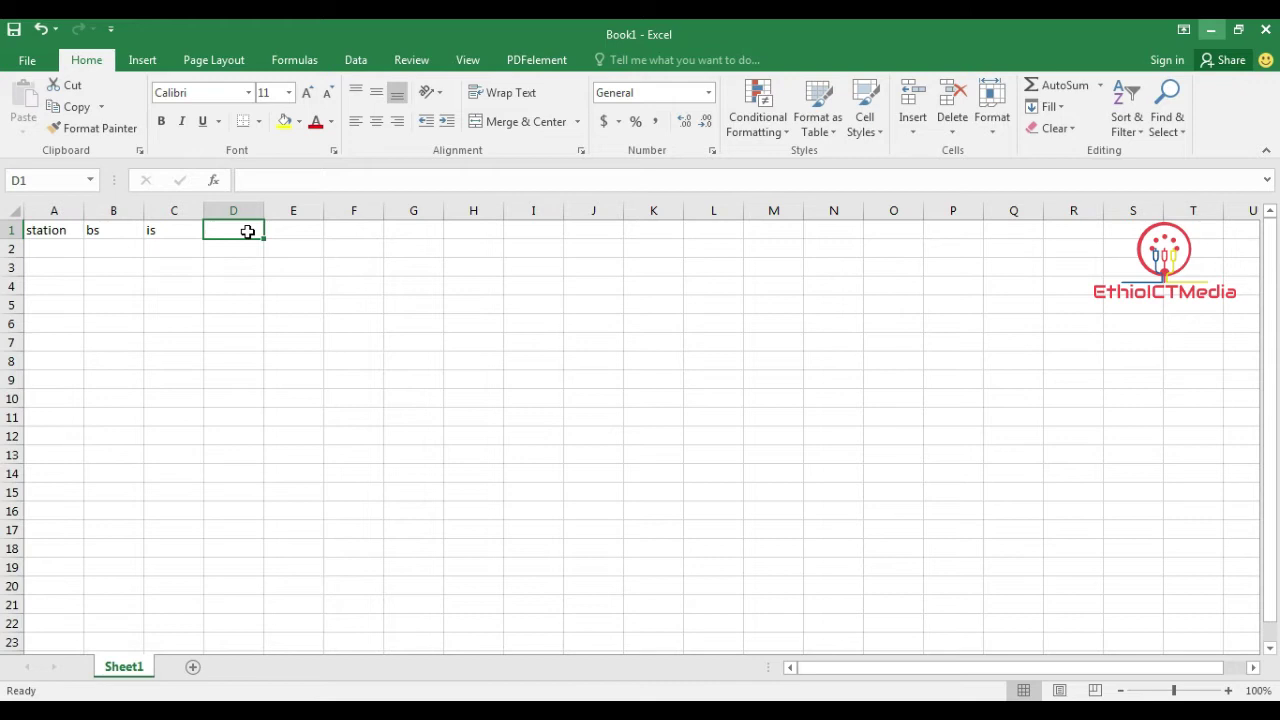
{"action": "type", "text": "fs"}
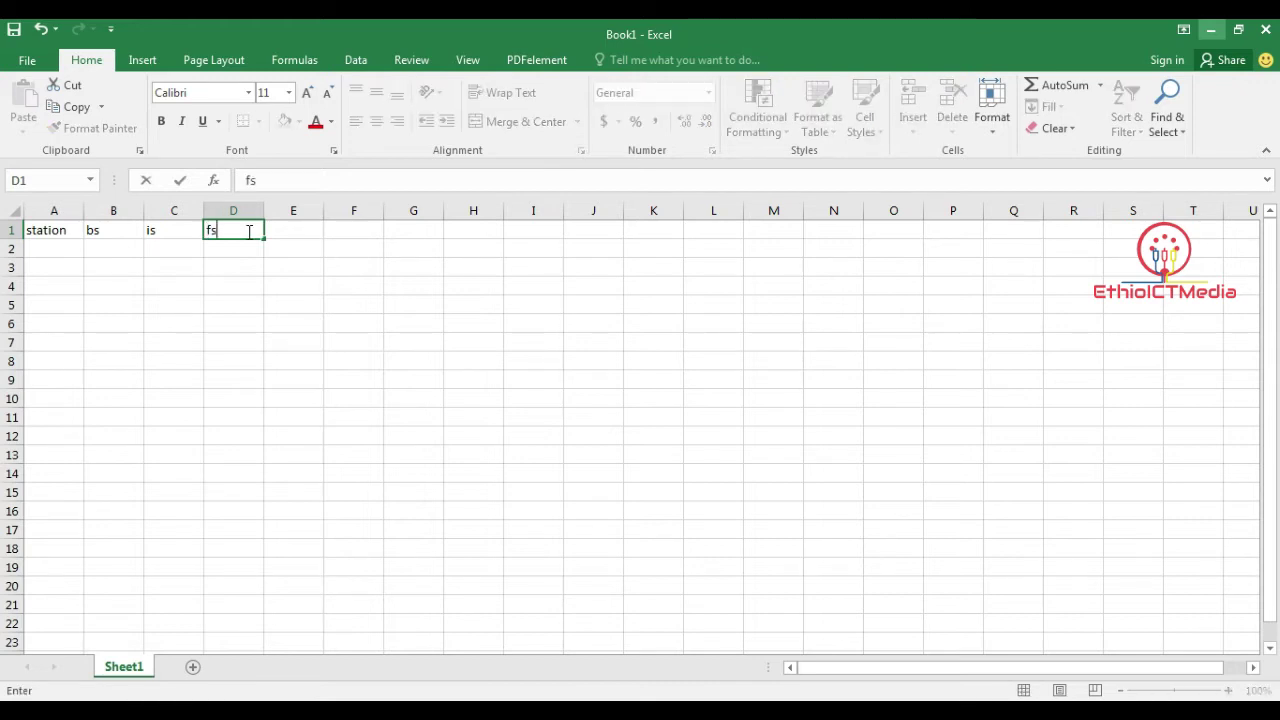
{"action": "left_click", "coordinate": [303, 230]}
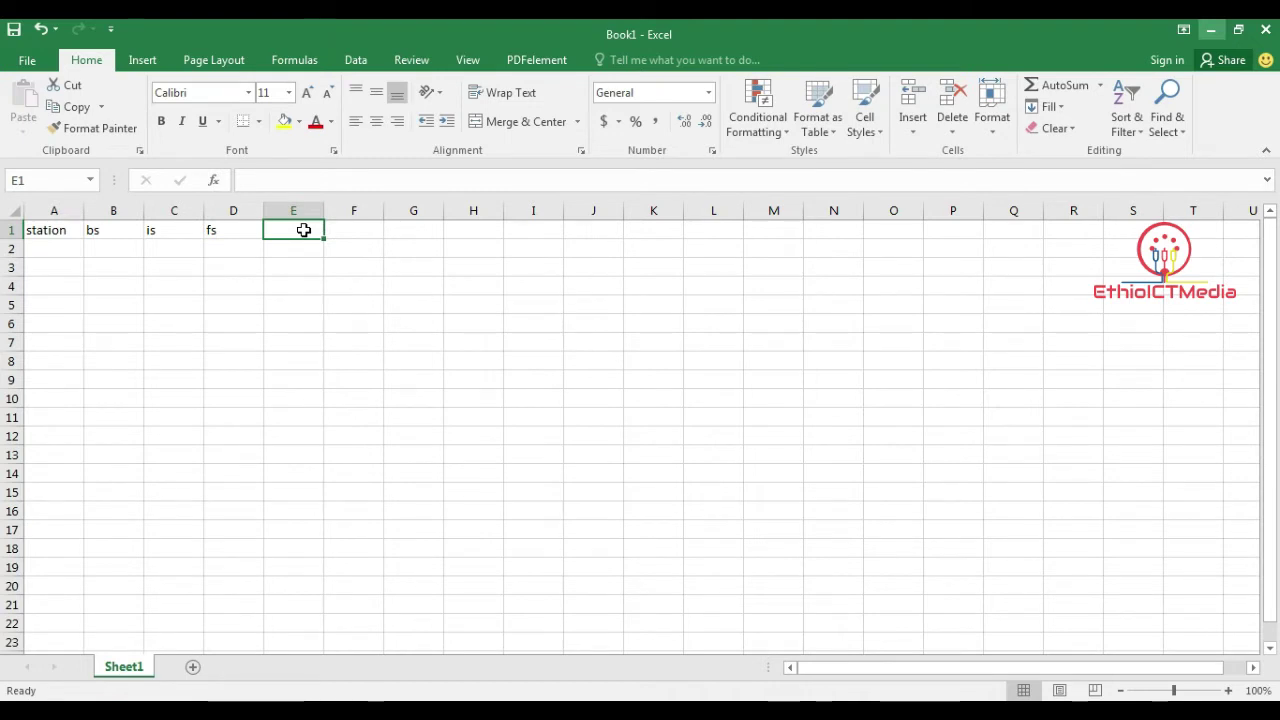
Enter the headings rise, fall, hi, rl and remark in E1 through I1
{"action": "type", "text": "r"}
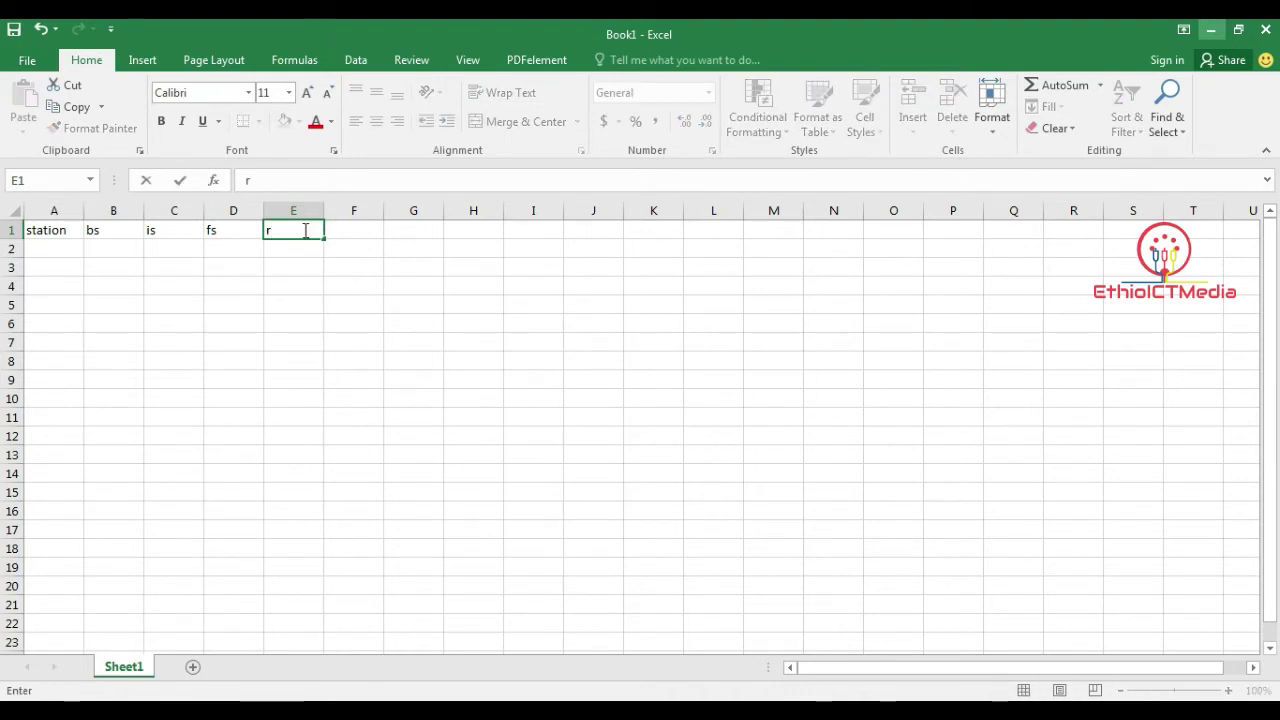
{"action": "type", "text": "iss"}
{"action": "key", "text": "BackSpace"}
{"action": "type", "text": "e"}
{"action": "left_click", "coordinate": [357, 231]}
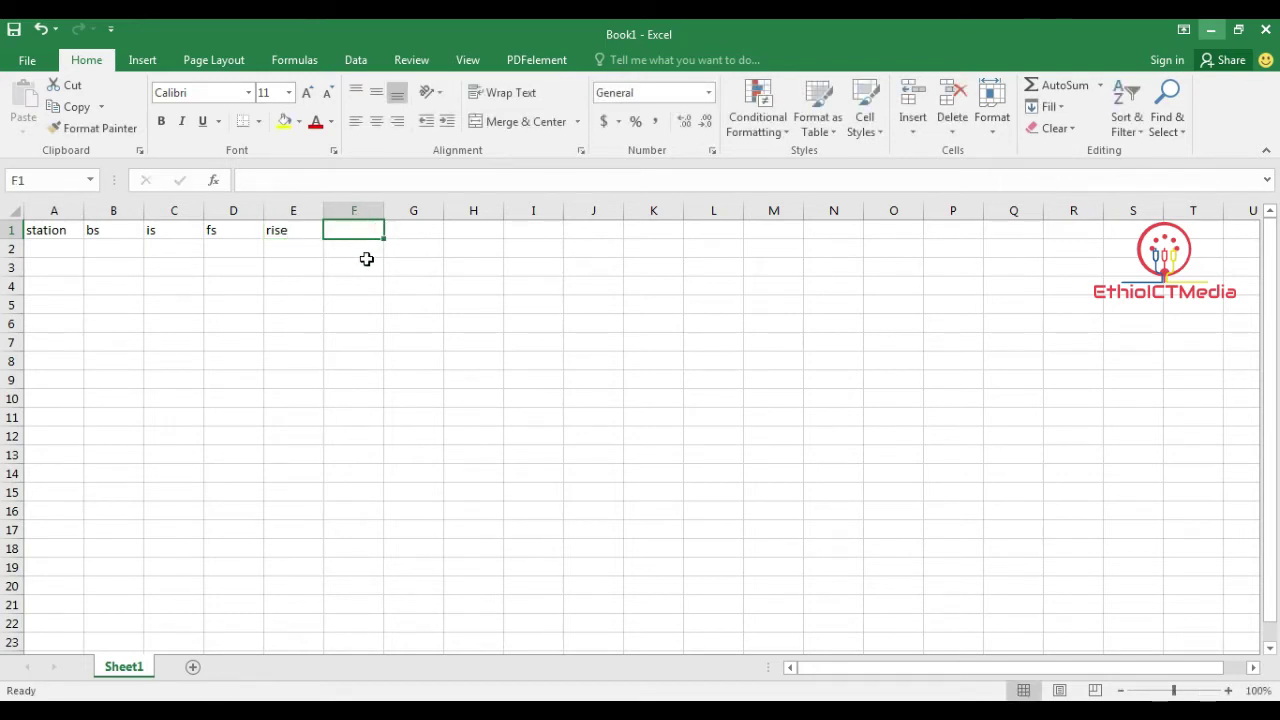
{"action": "type", "text": "f"}
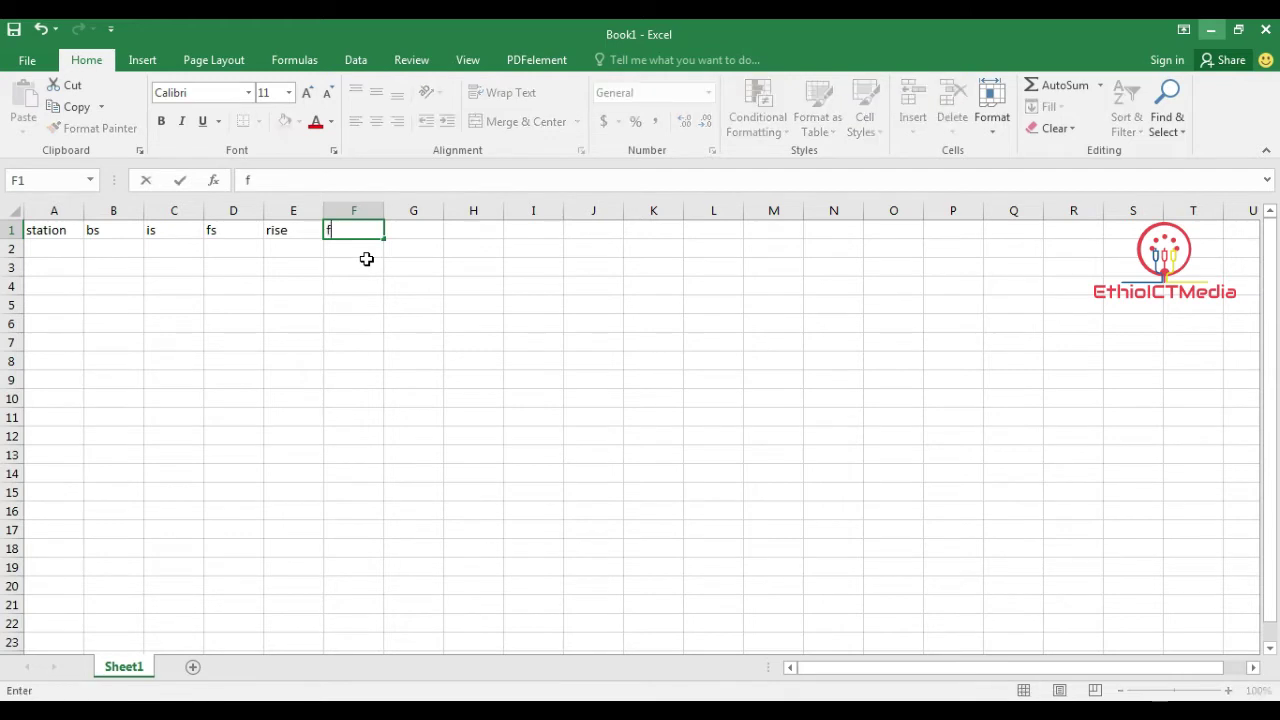
{"action": "type", "text": "all"}
{"action": "left_click", "coordinate": [422, 231]}
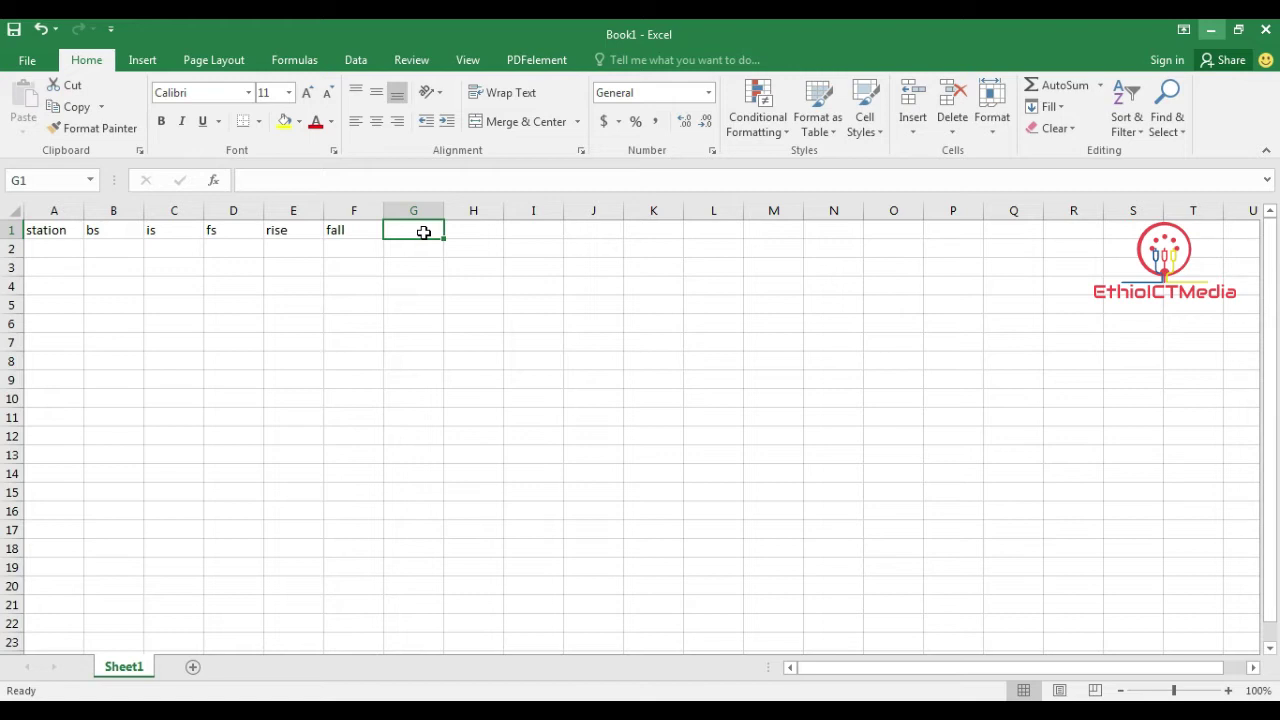
{"action": "type", "text": "hi"}
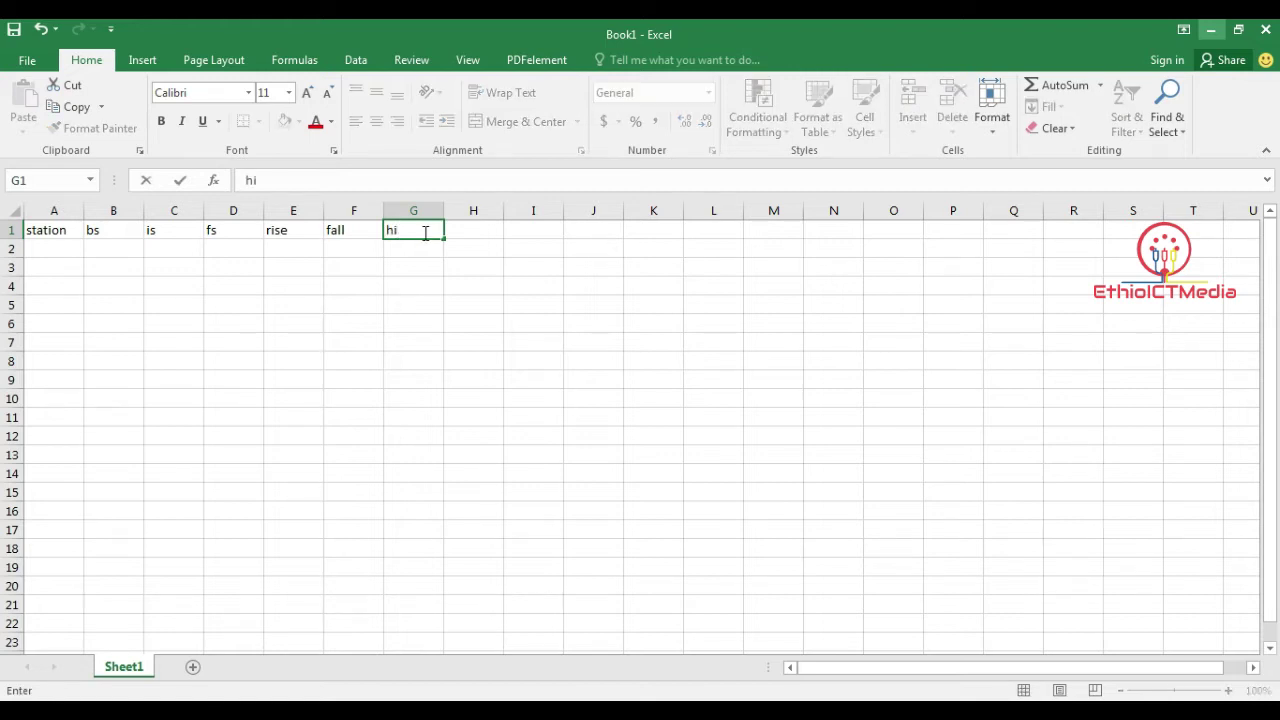
{"action": "left_click", "coordinate": [480, 230]}
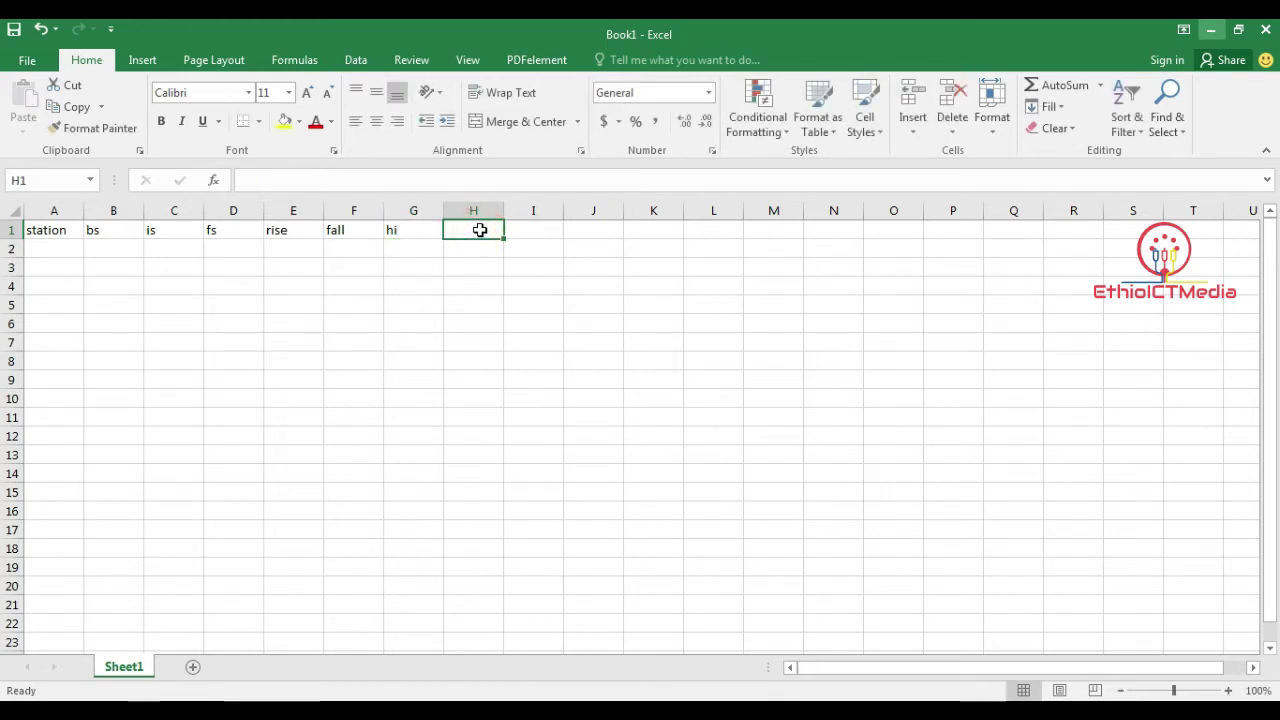
{"action": "type", "text": "rl"}
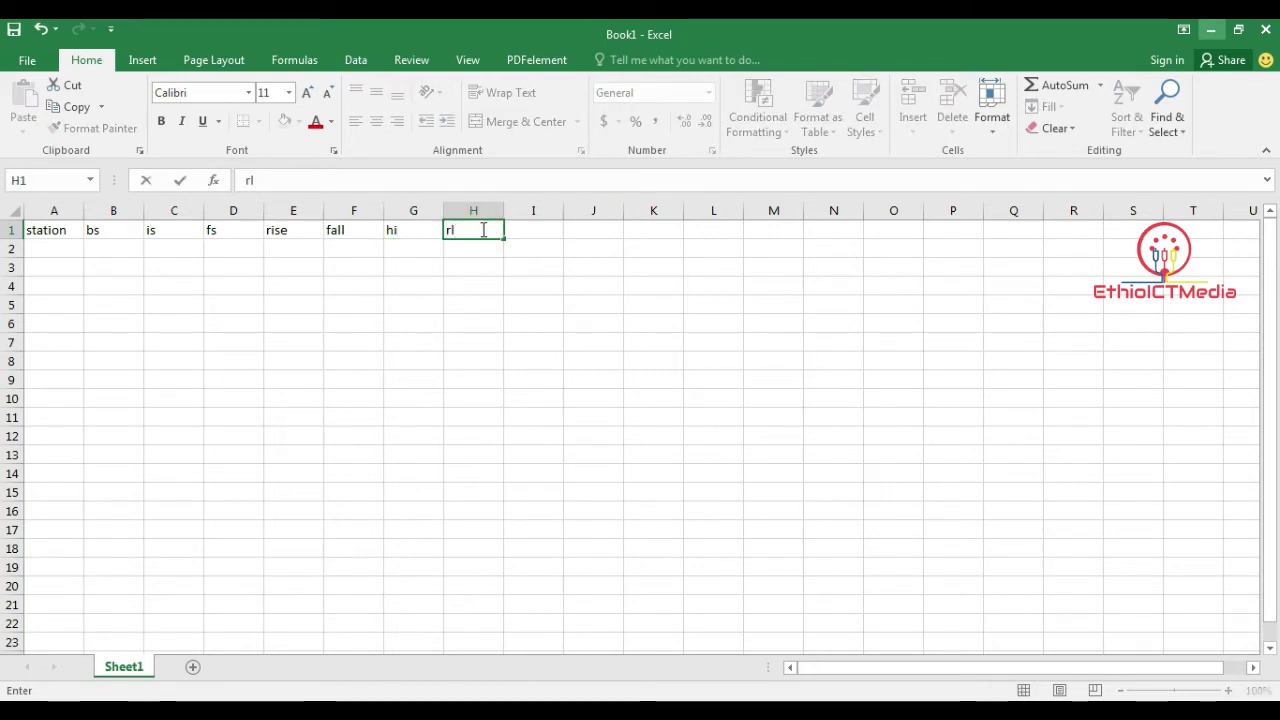
{"action": "left_click", "coordinate": [517, 262]}
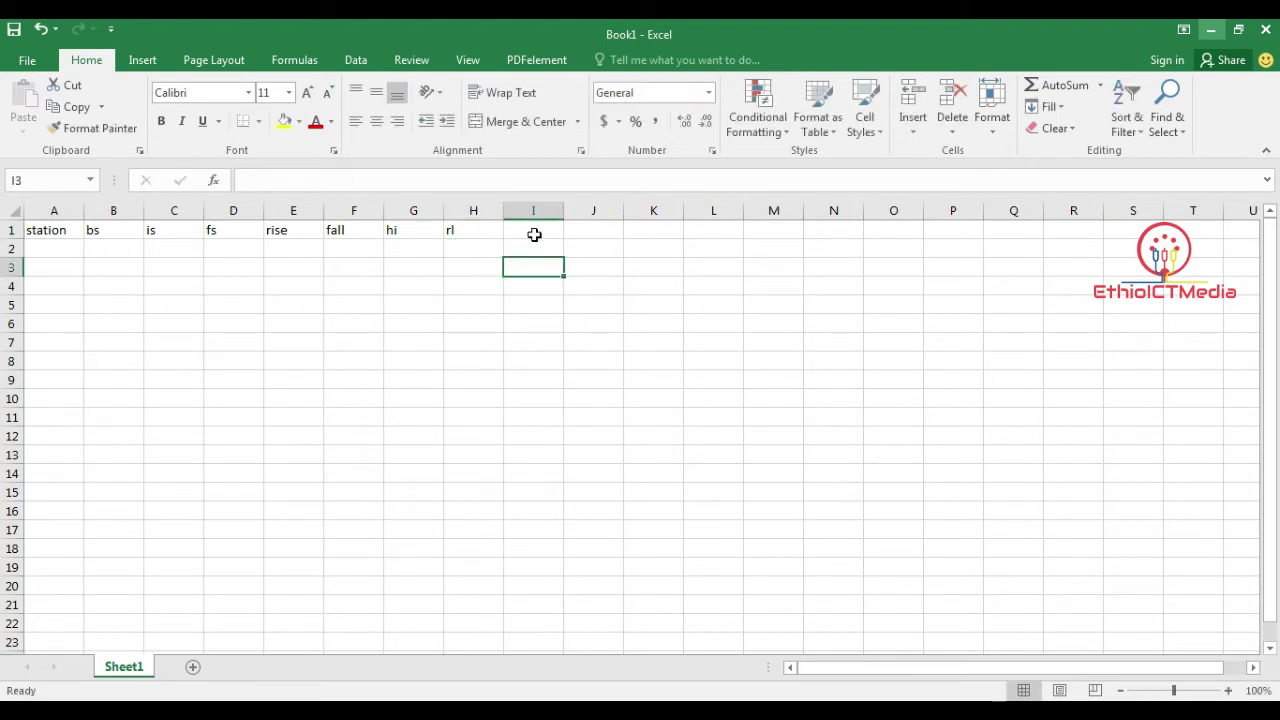
{"action": "left_click", "coordinate": [536, 231]}
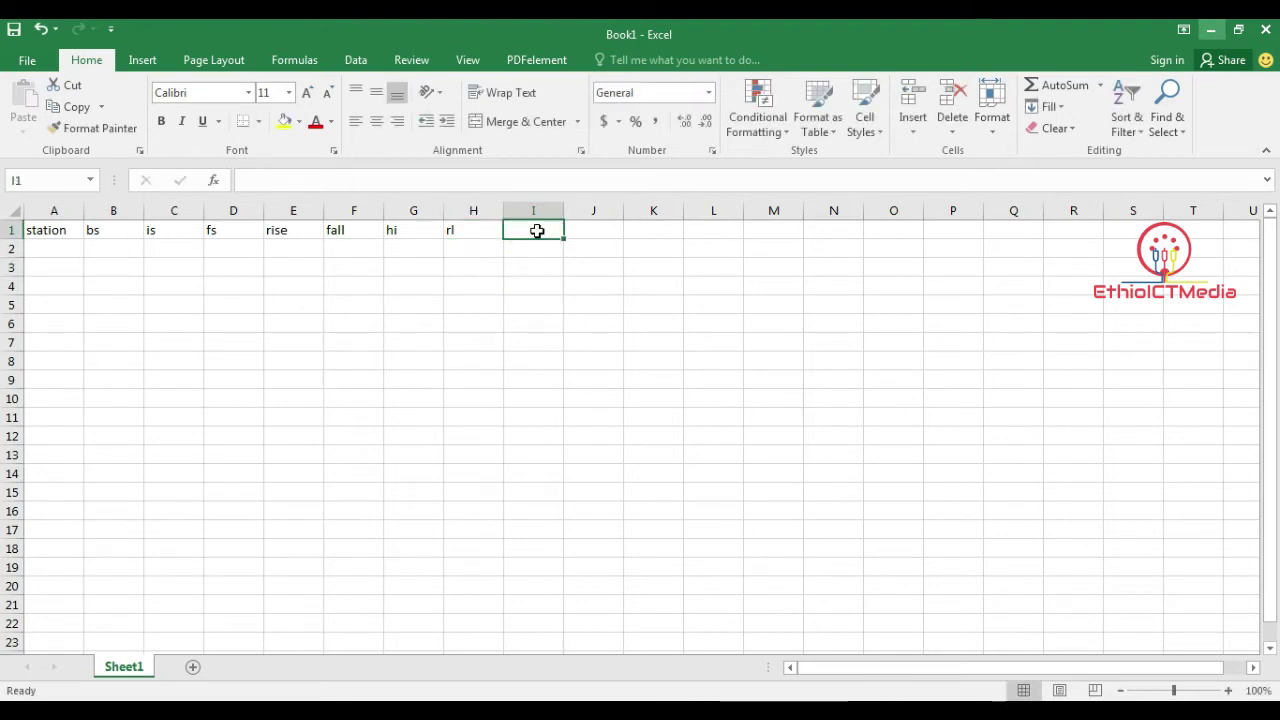
{"action": "type", "text": "rem"}
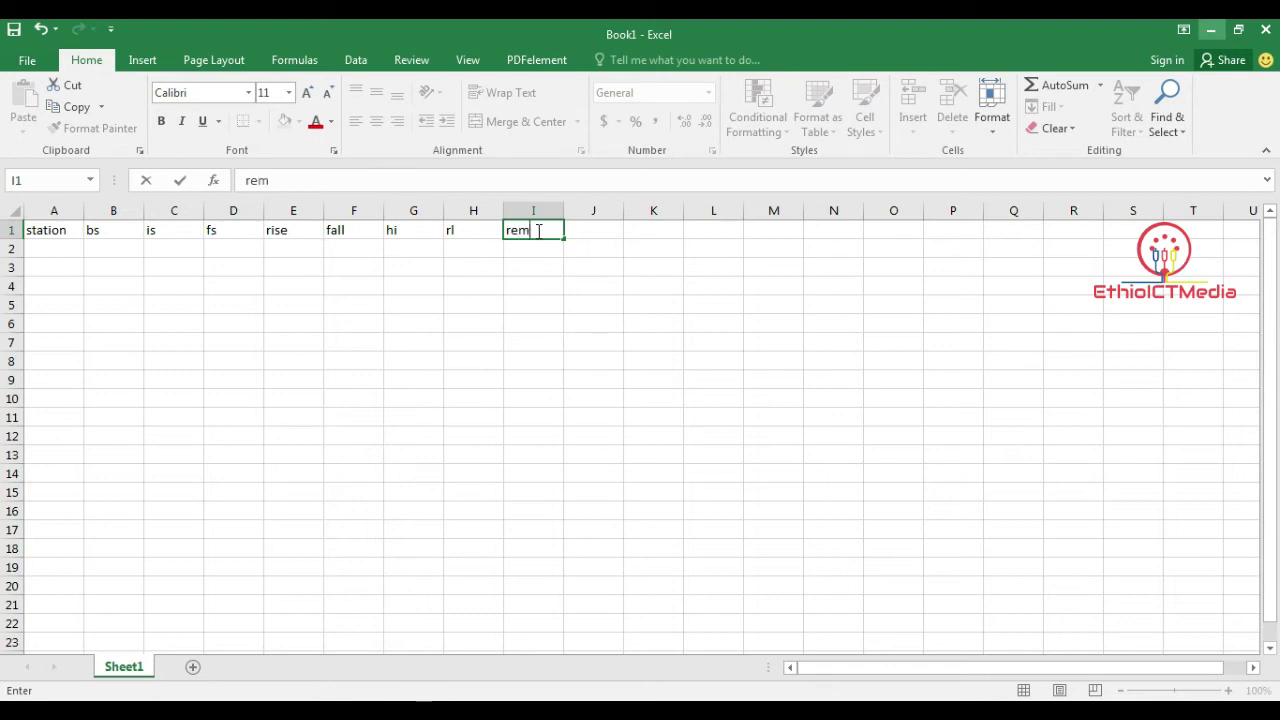
{"action": "type", "text": "ar"}
{"action": "type", "text": "k"}
Enter station a with a backsight of 1.400 in row 2, then label A3 as station b
{"action": "left_click", "coordinate": [546, 305]}
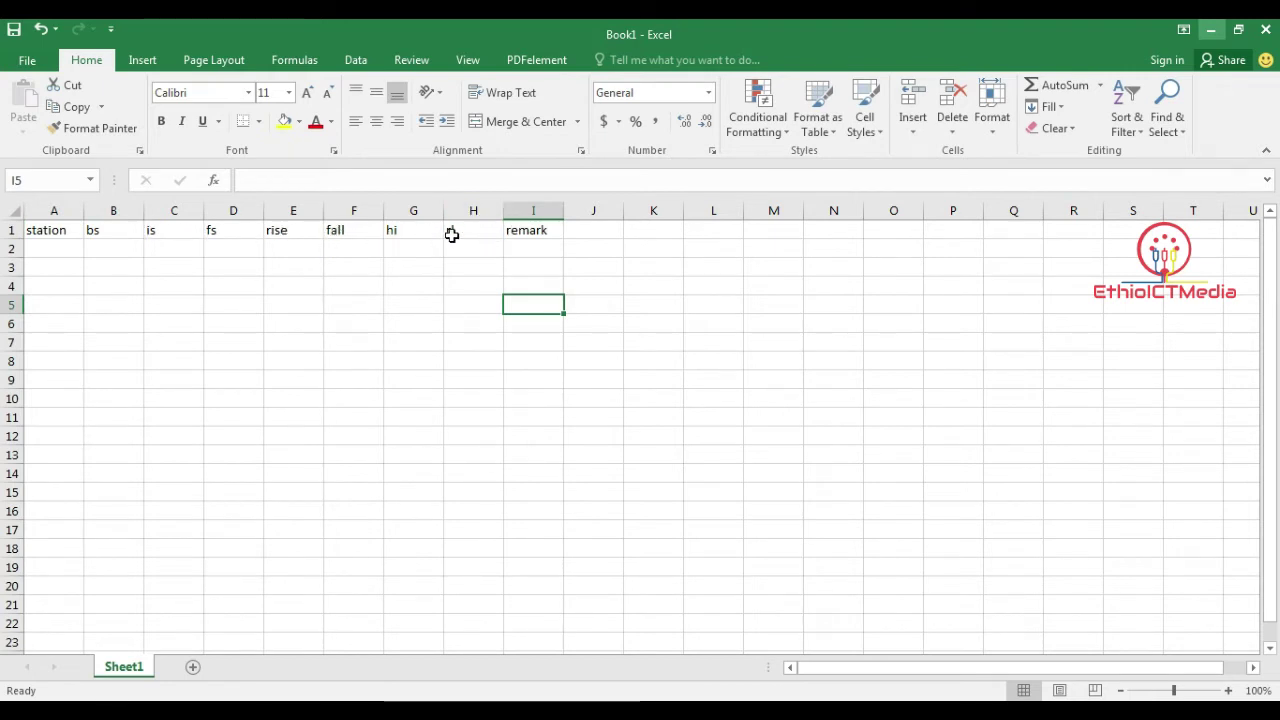
{"action": "left_click", "coordinate": [56, 250]}
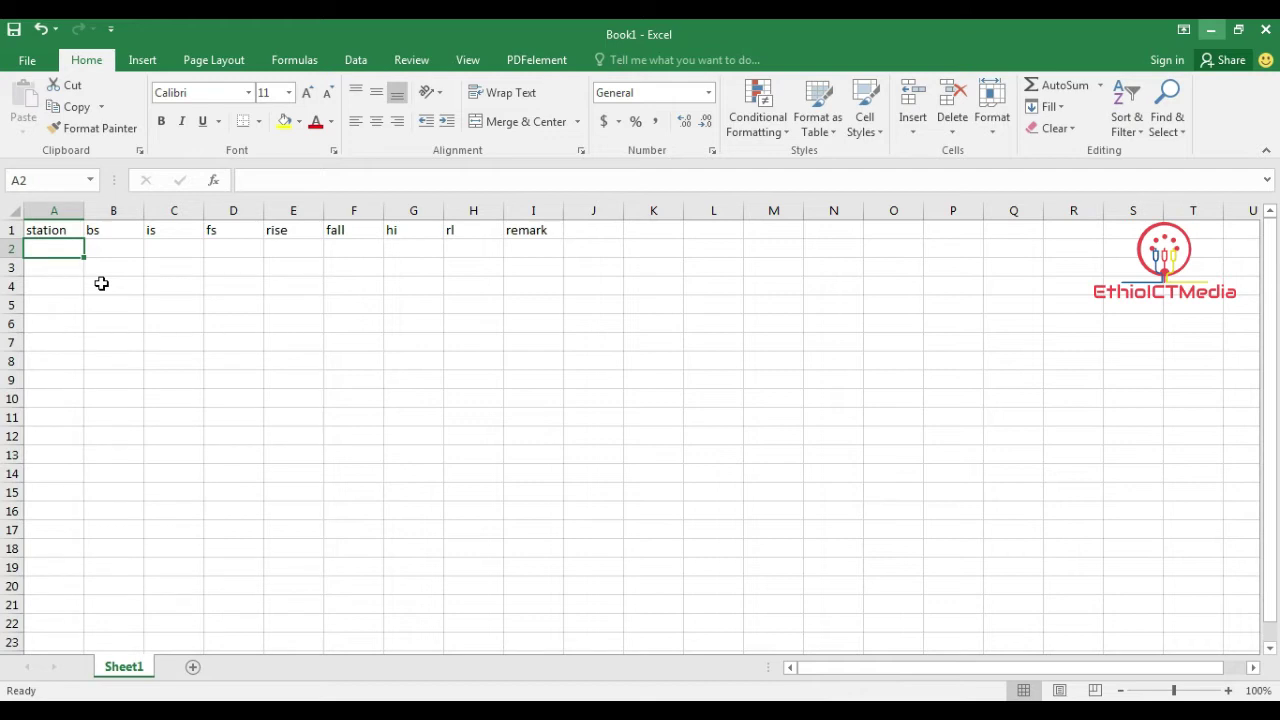
{"action": "type", "text": "a"}
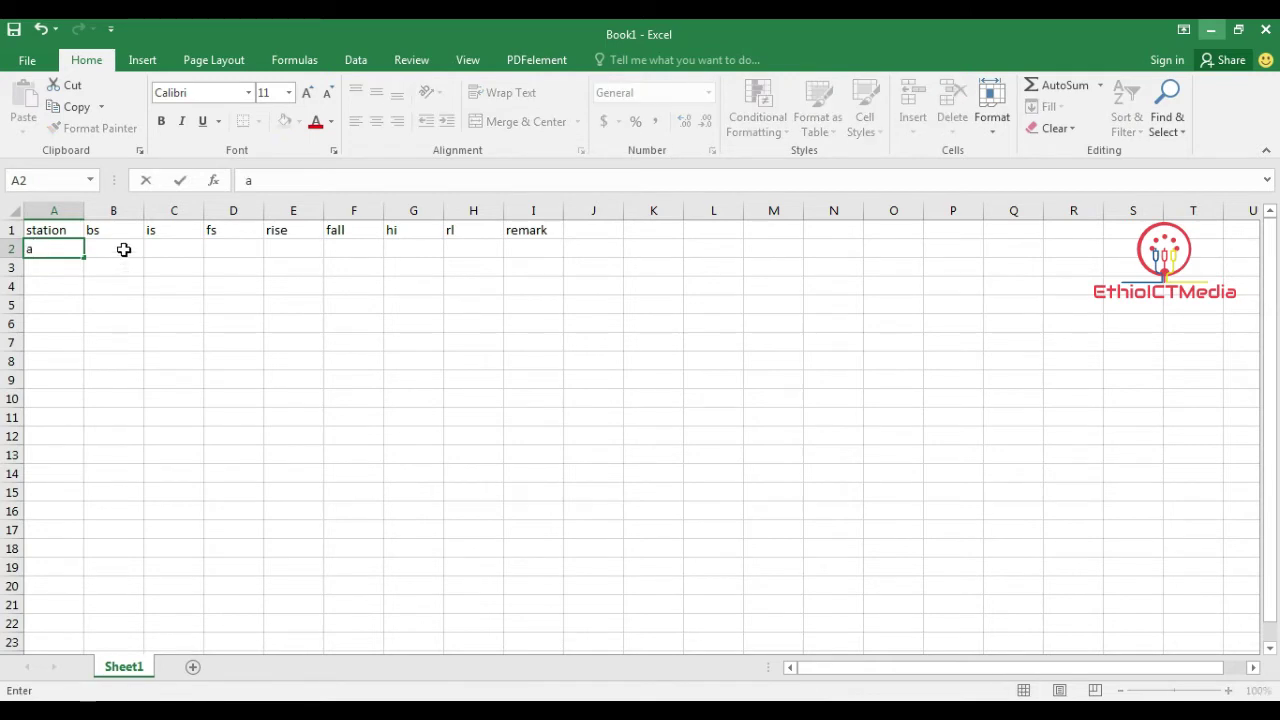
{"action": "left_click", "coordinate": [123, 249]}
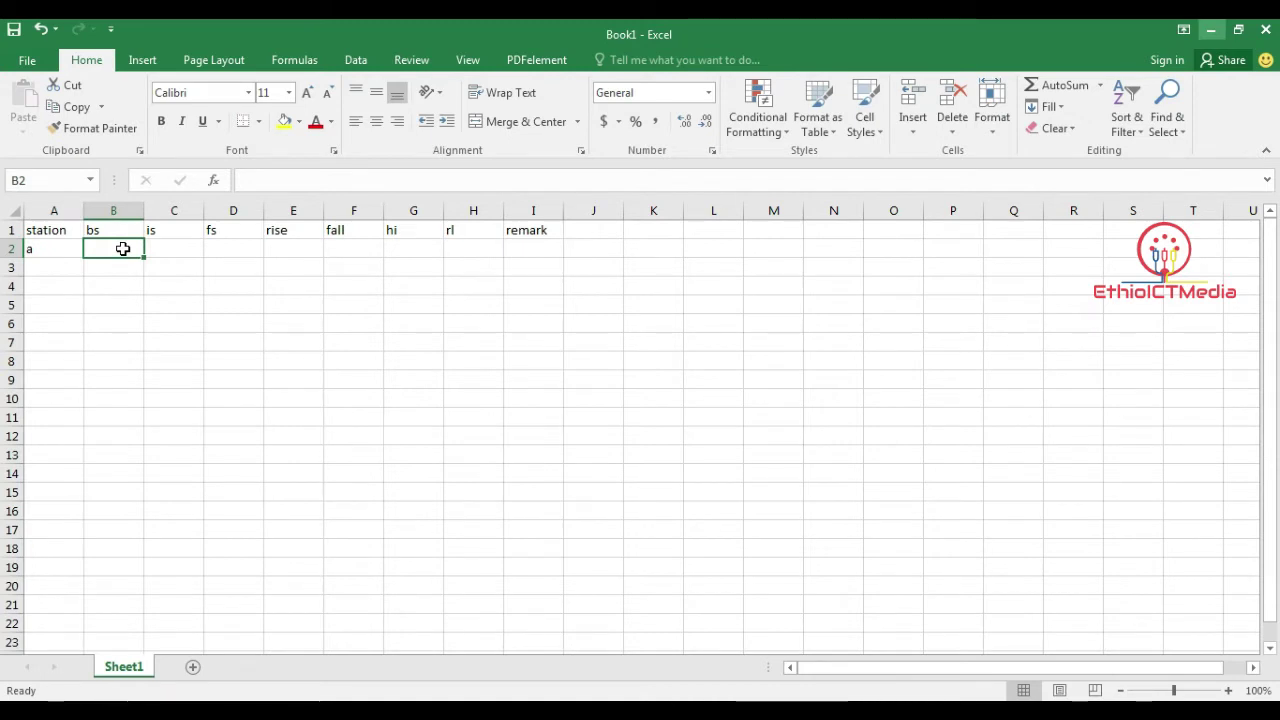
{"action": "type", "text": "1."}
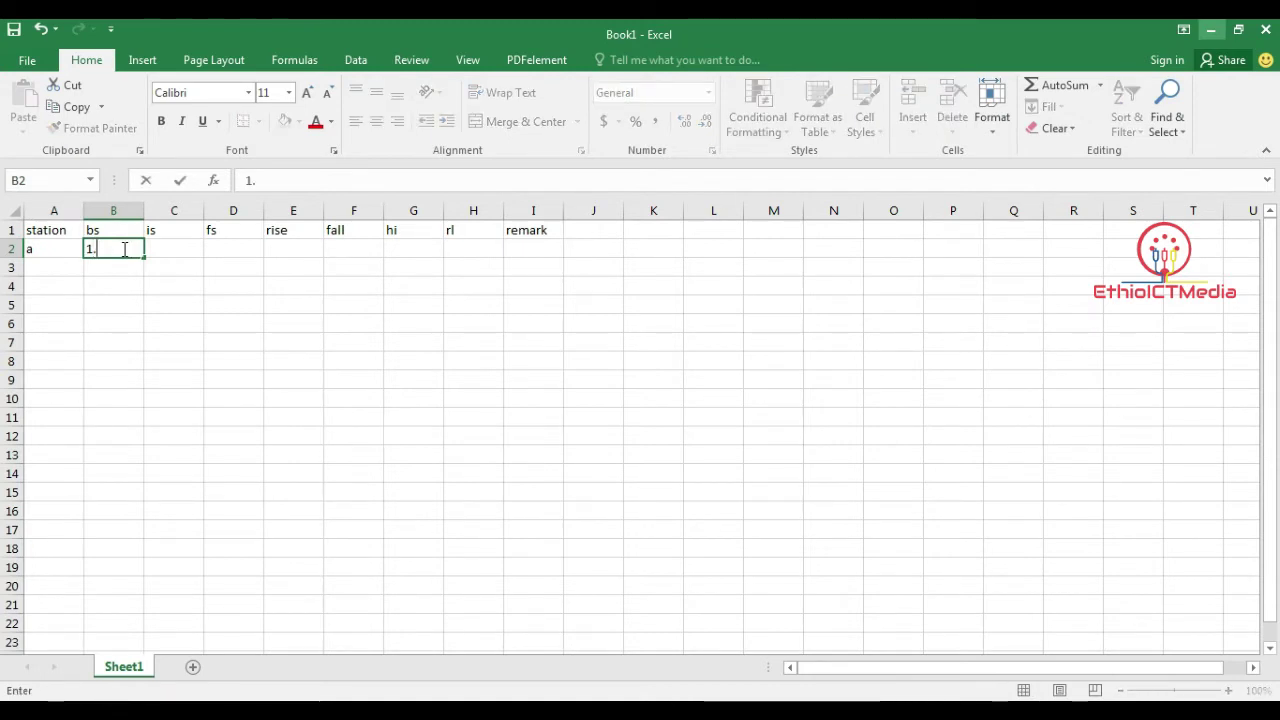
{"action": "type", "text": "4"}
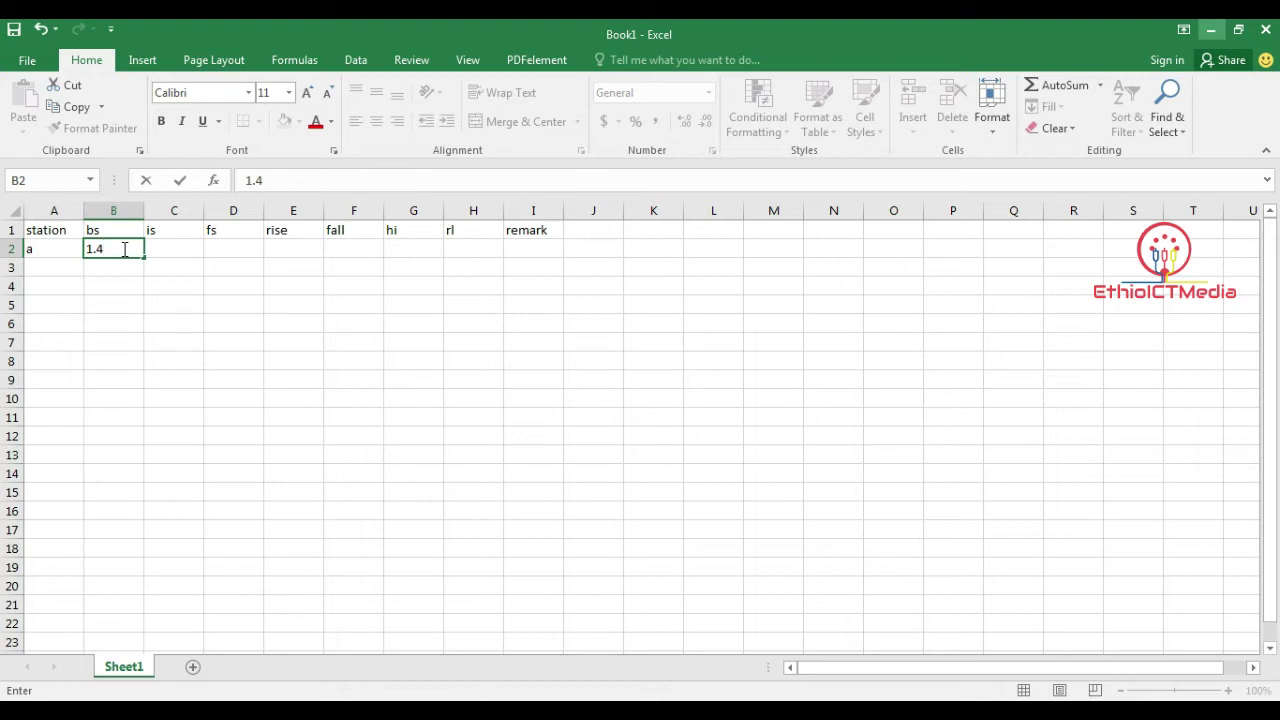
{"action": "type", "text": "00"}
{"action": "left_click", "coordinate": [165, 315]}
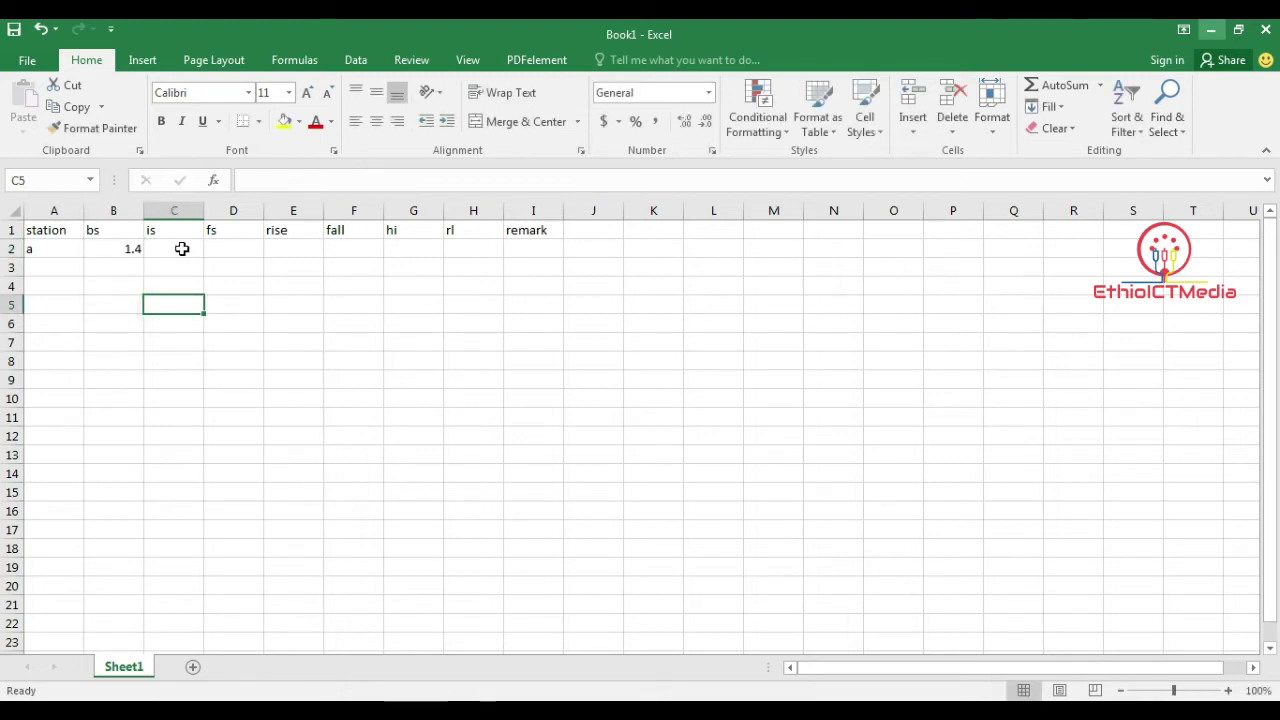
{"action": "left_click", "coordinate": [60, 268]}
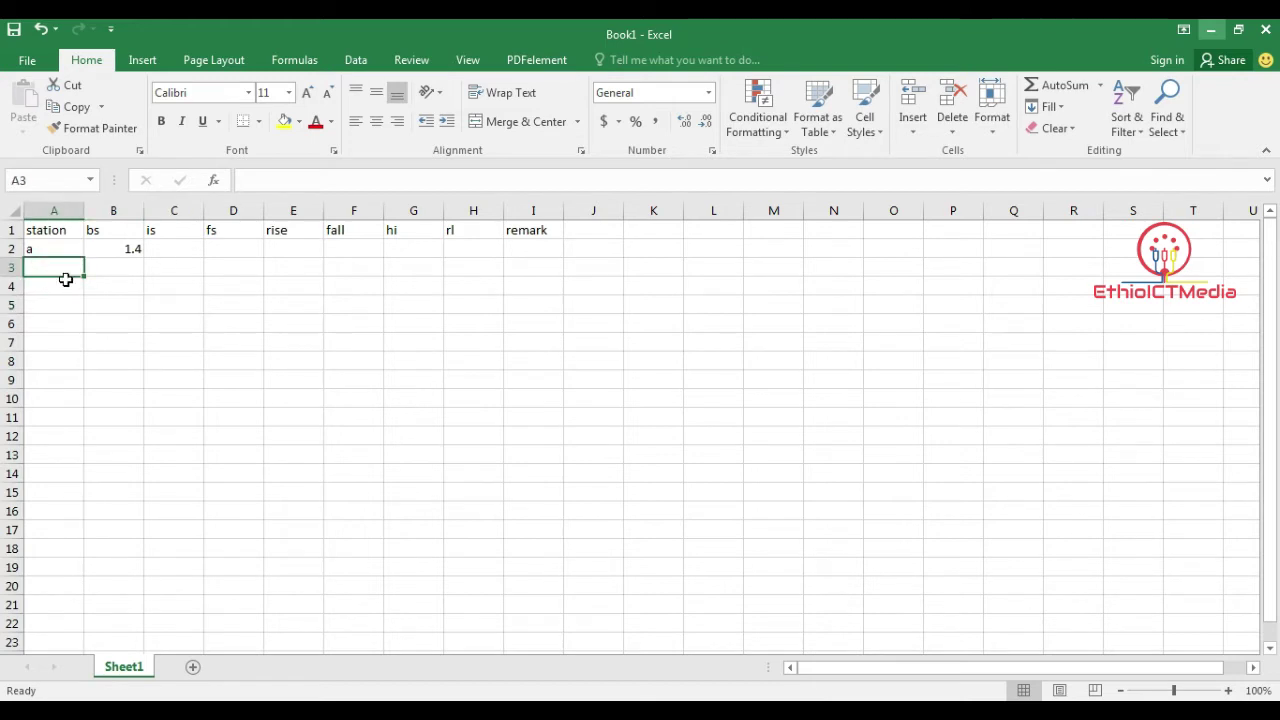
{"action": "type", "text": "b"}
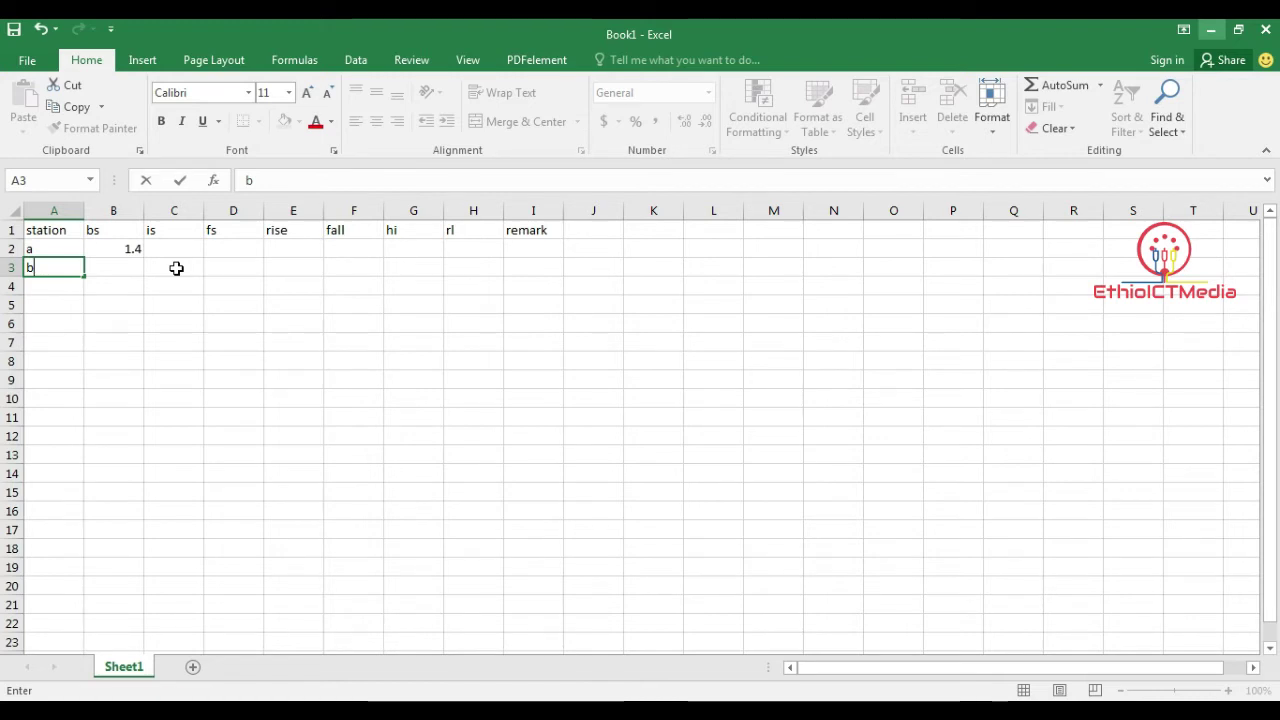
Give station b an is reading of 1.5, and add station c with 1.3
{"action": "left_click", "coordinate": [176, 268]}
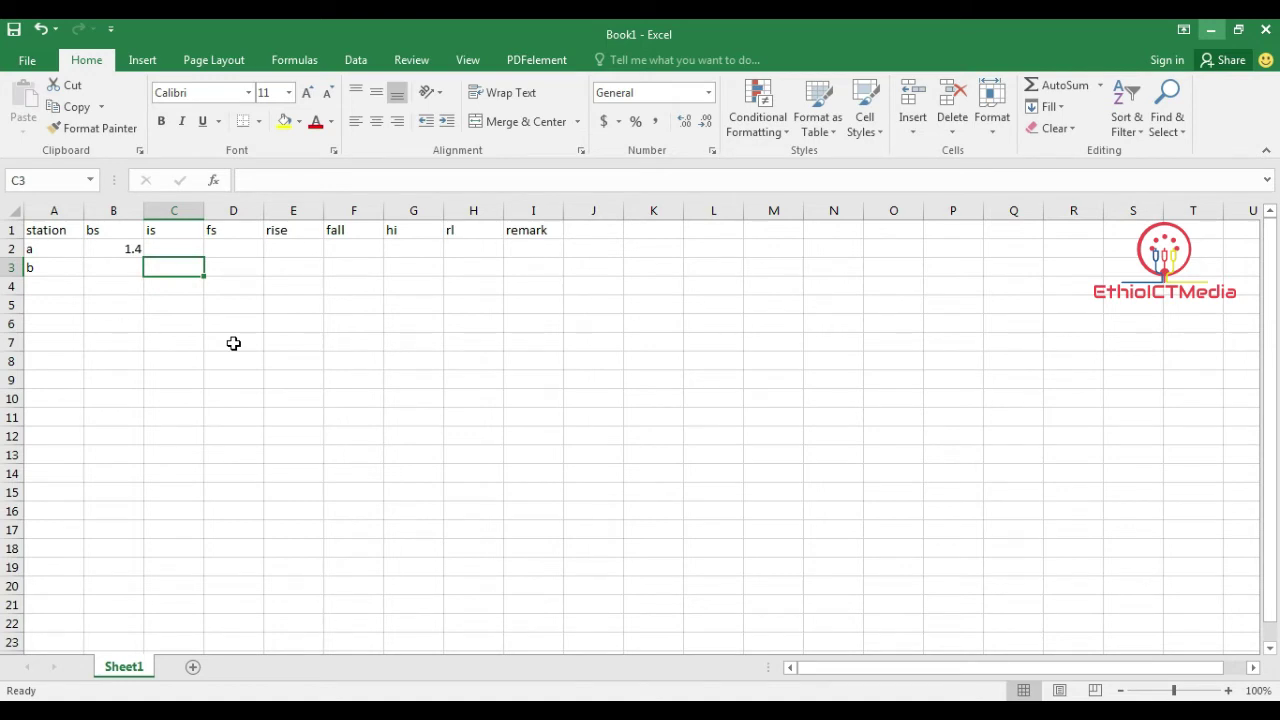
{"action": "type", "text": "1.5"}
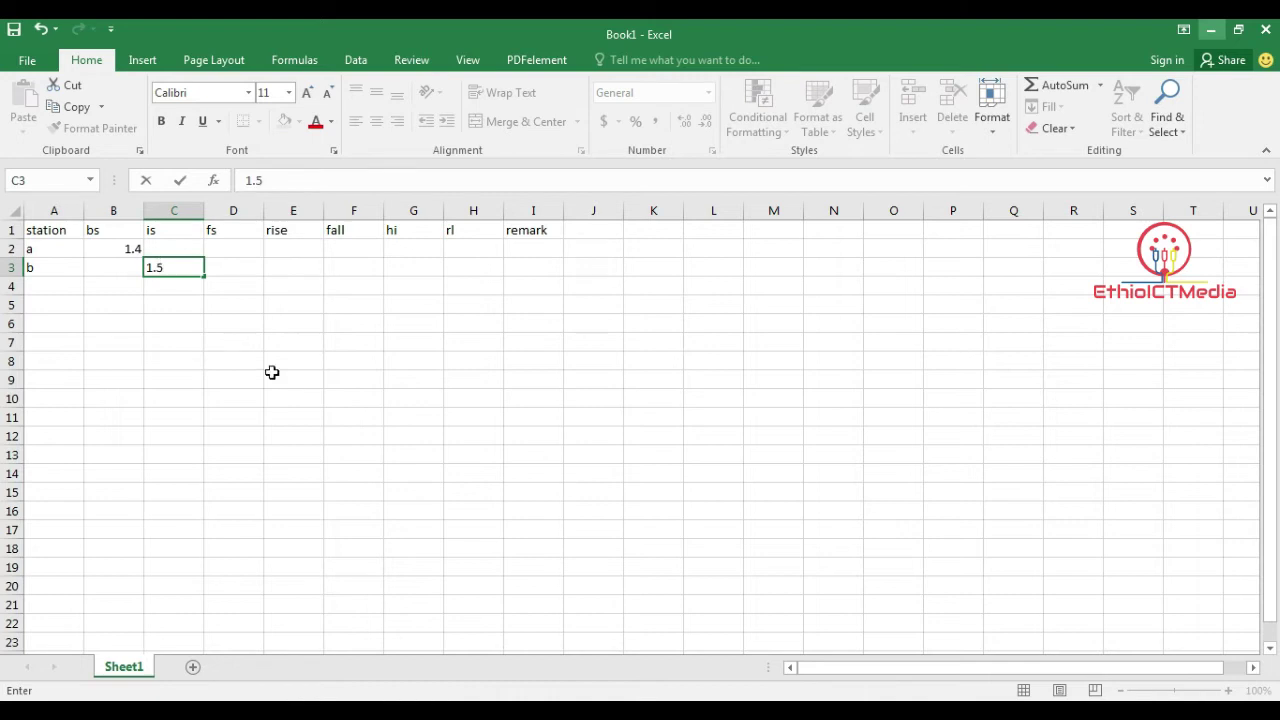
{"action": "left_click", "coordinate": [277, 379]}
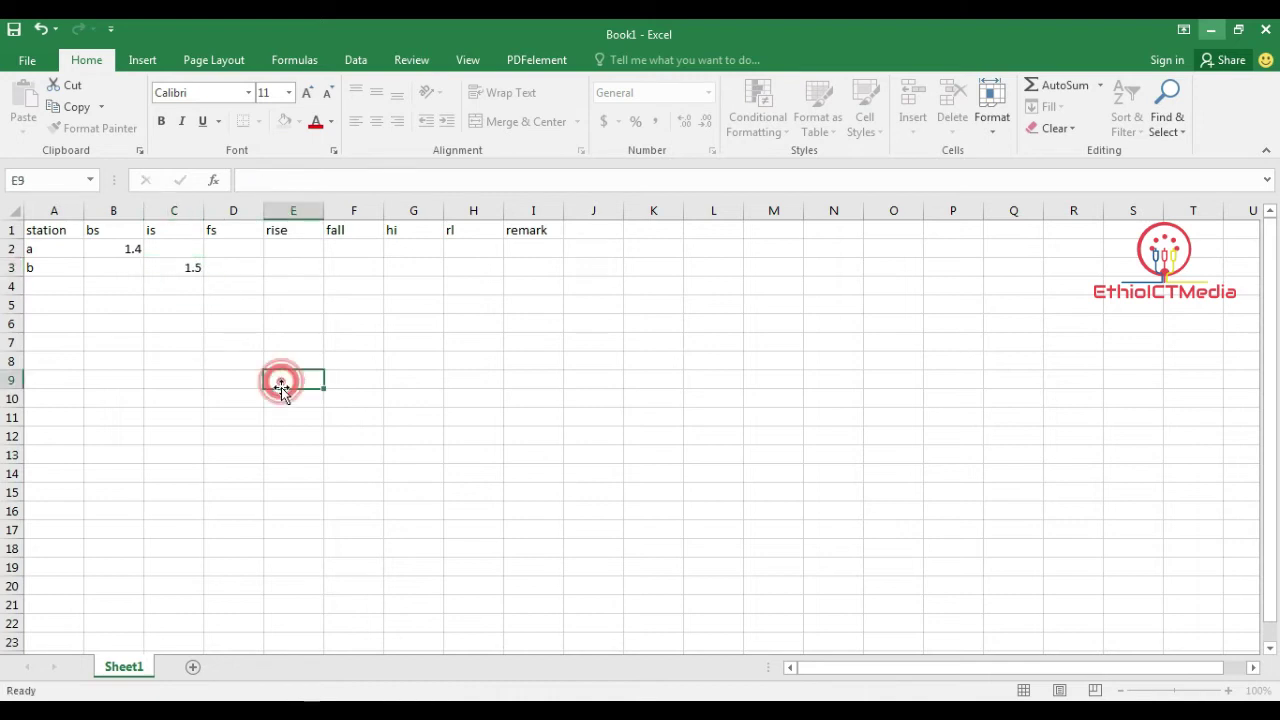
{"action": "left_click", "coordinate": [49, 287]}
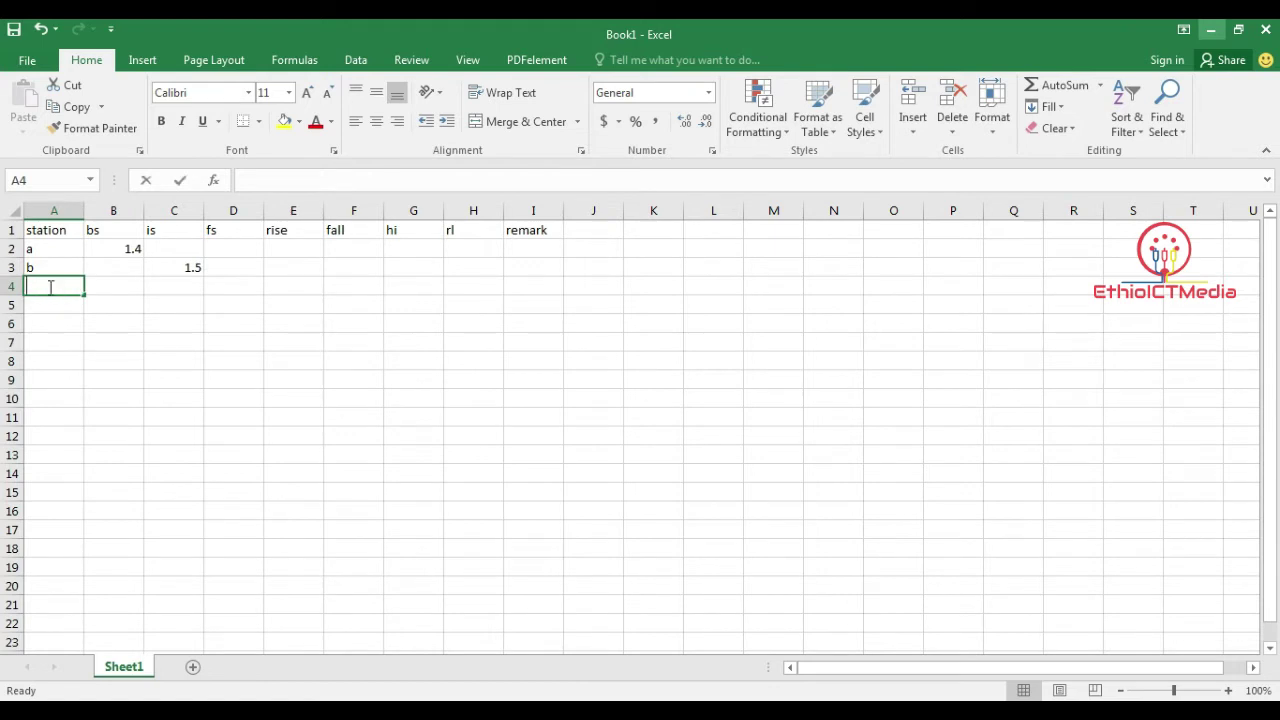
{"action": "type", "text": "c"}
{"action": "left_click", "coordinate": [181, 330]}
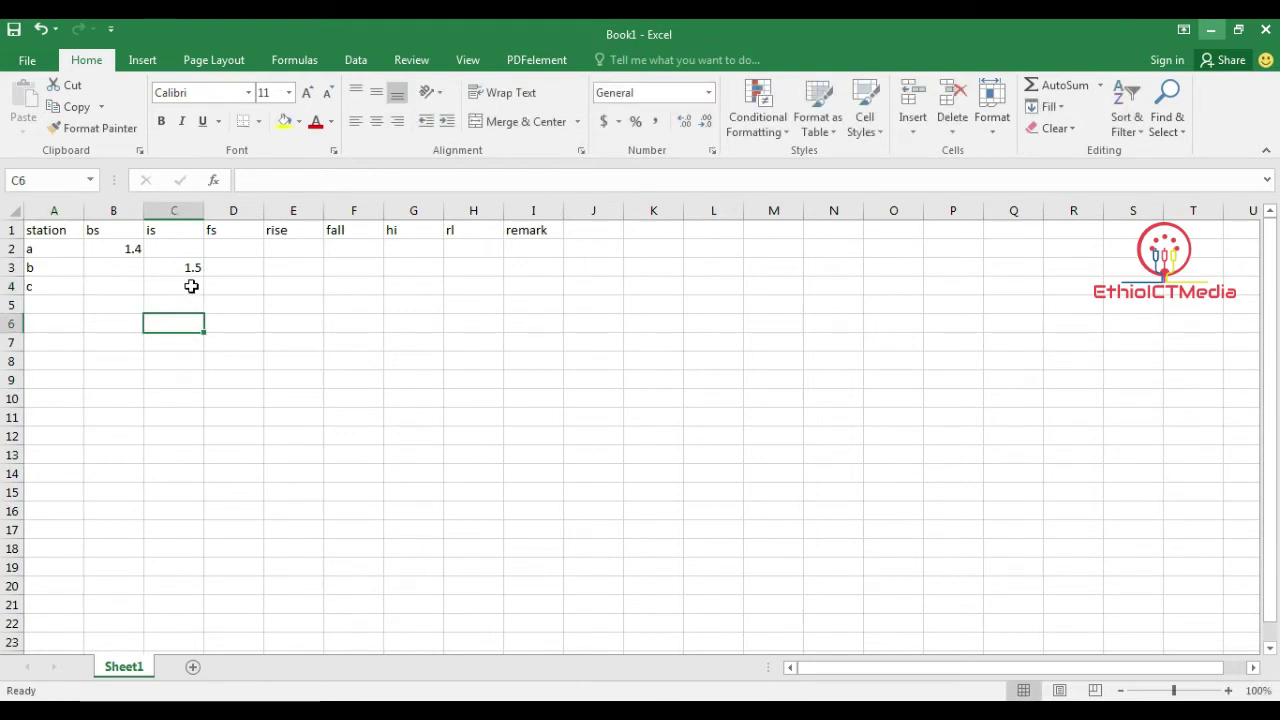
{"action": "left_click", "coordinate": [191, 287]}
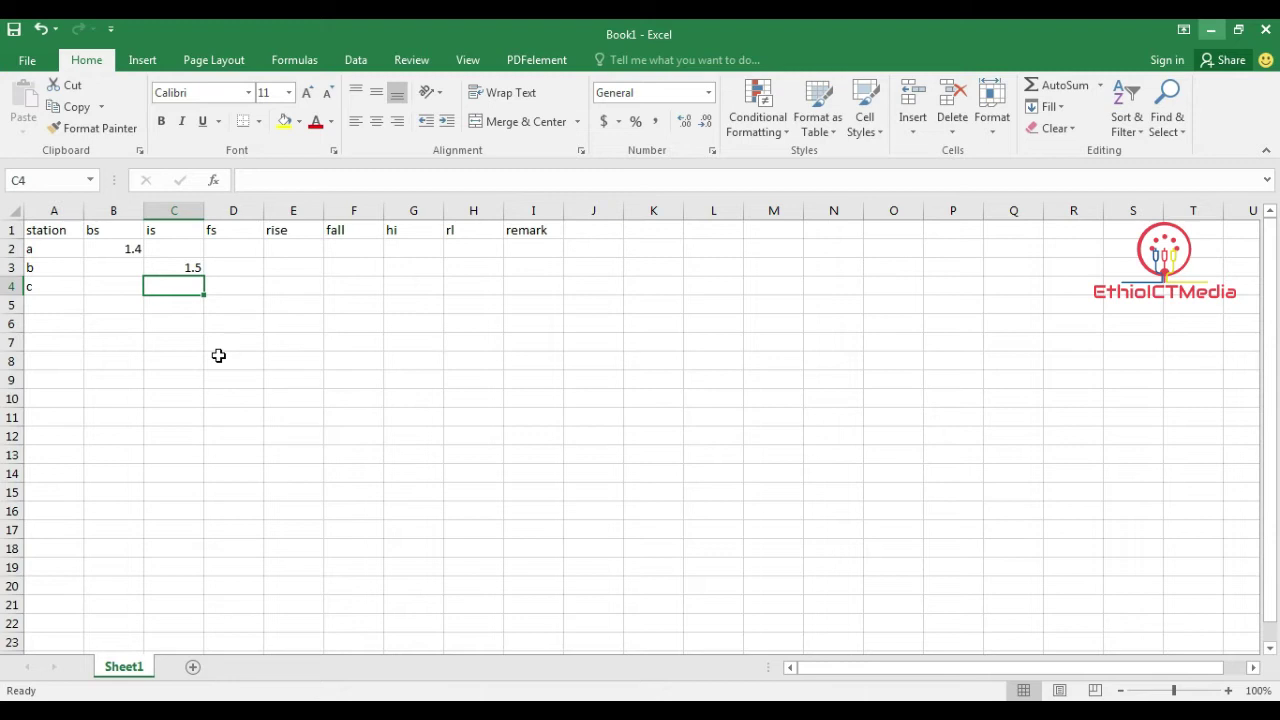
{"action": "type", "text": "1"}
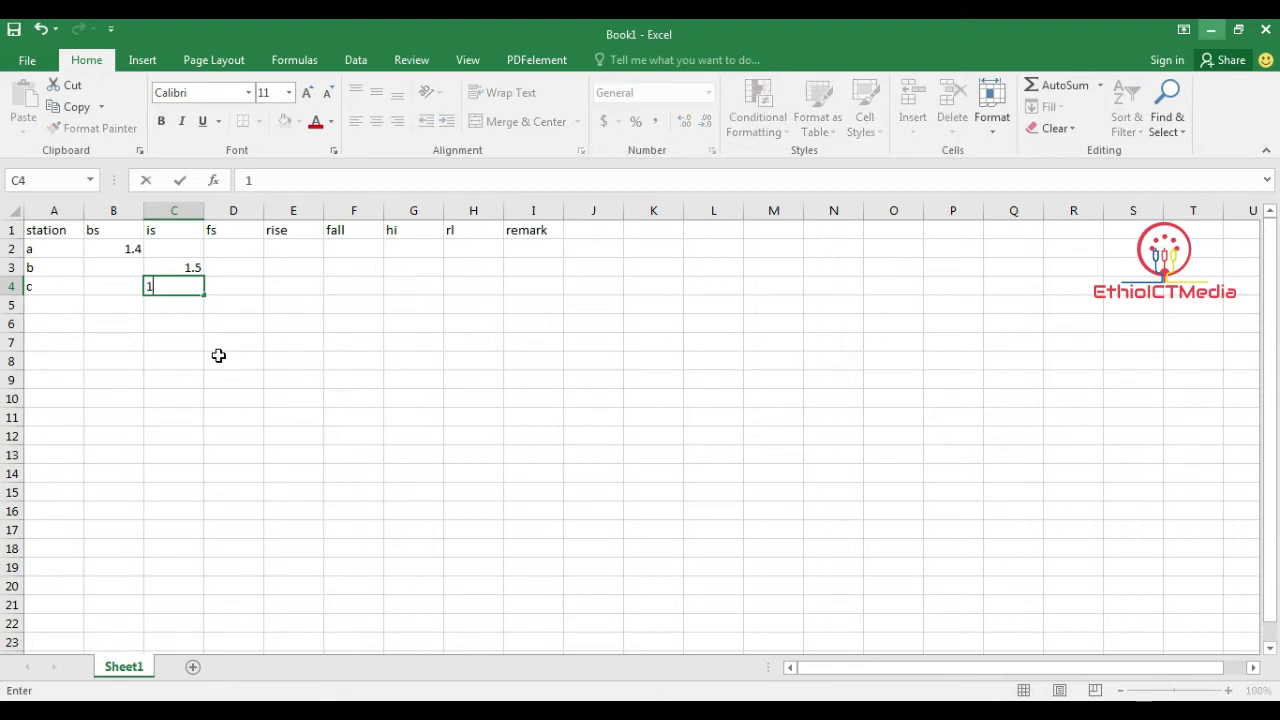
{"action": "type", "text": ".3"}
{"action": "left_click", "coordinate": [218, 355]}
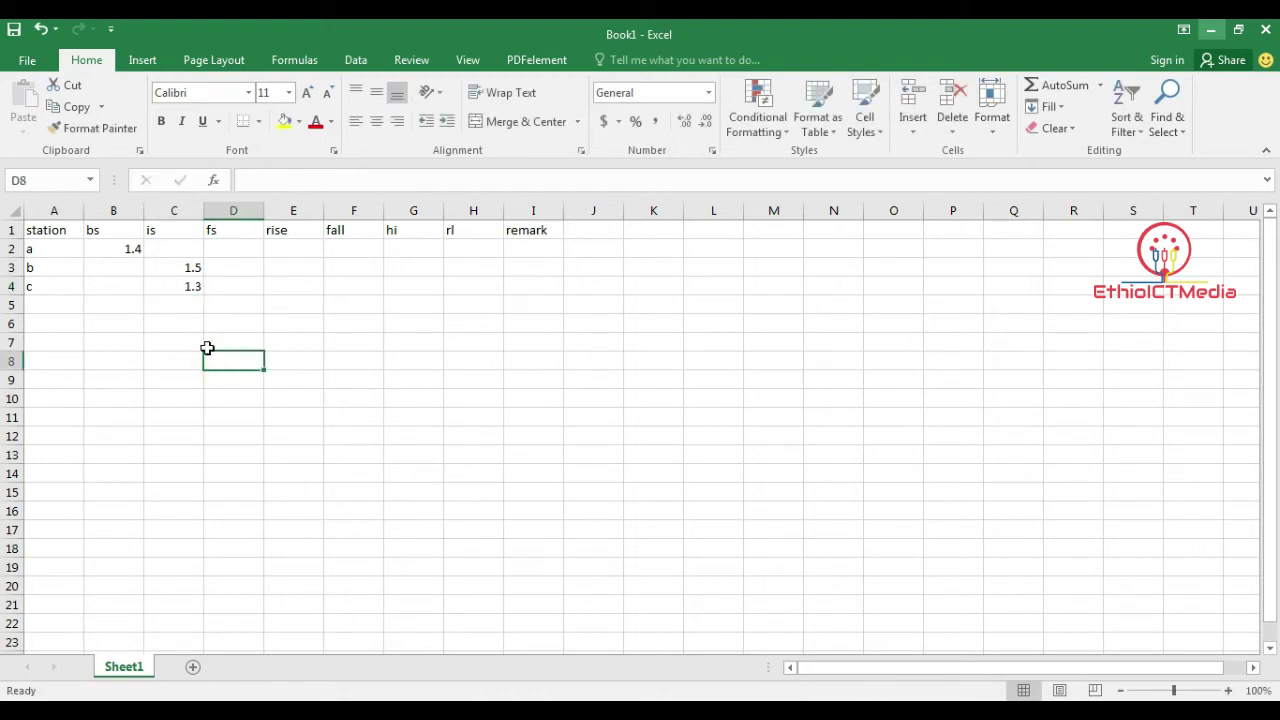
Add station d with is 1.45 and station e with is 1.7
{"action": "left_click", "coordinate": [60, 306]}
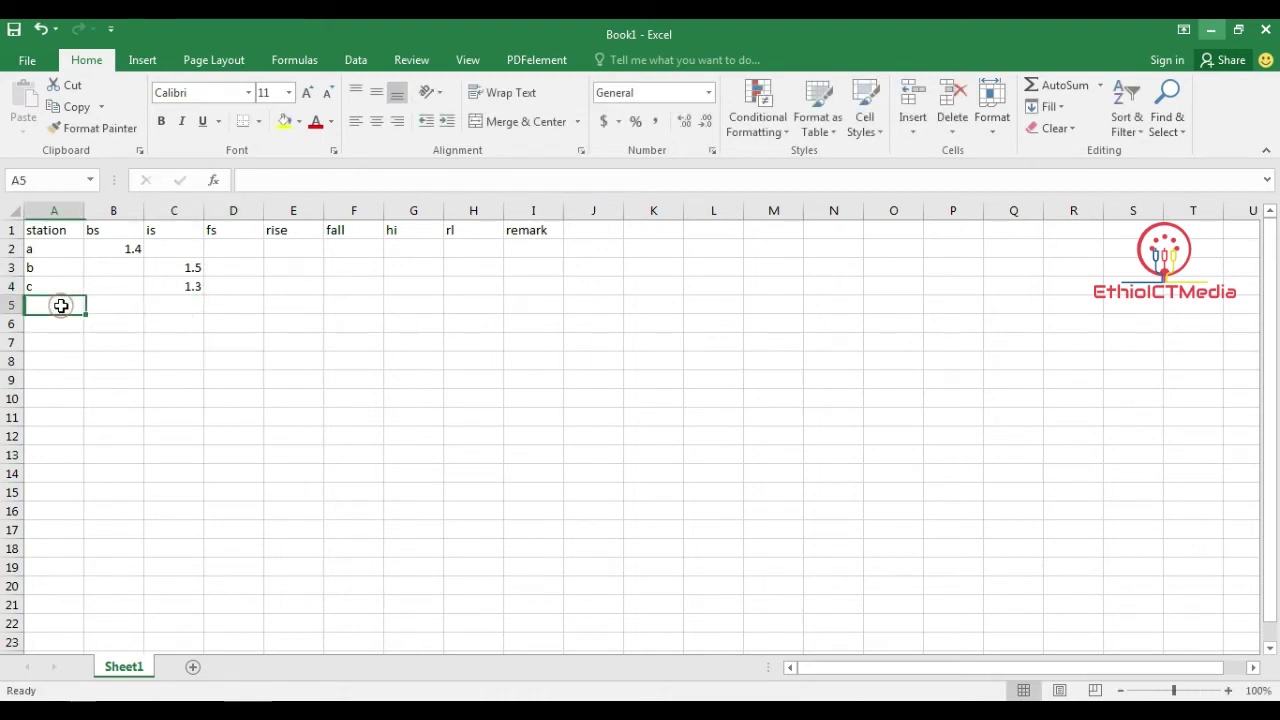
{"action": "type", "text": "d"}
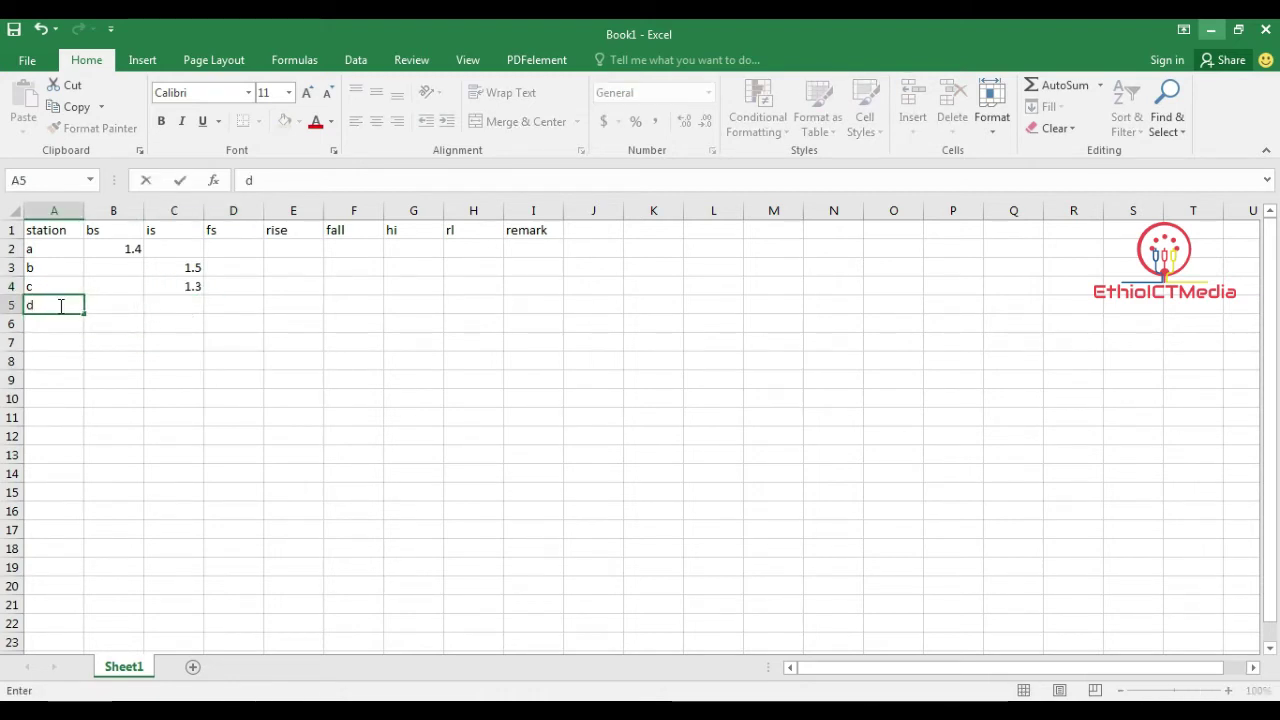
{"action": "left_click", "coordinate": [181, 304]}
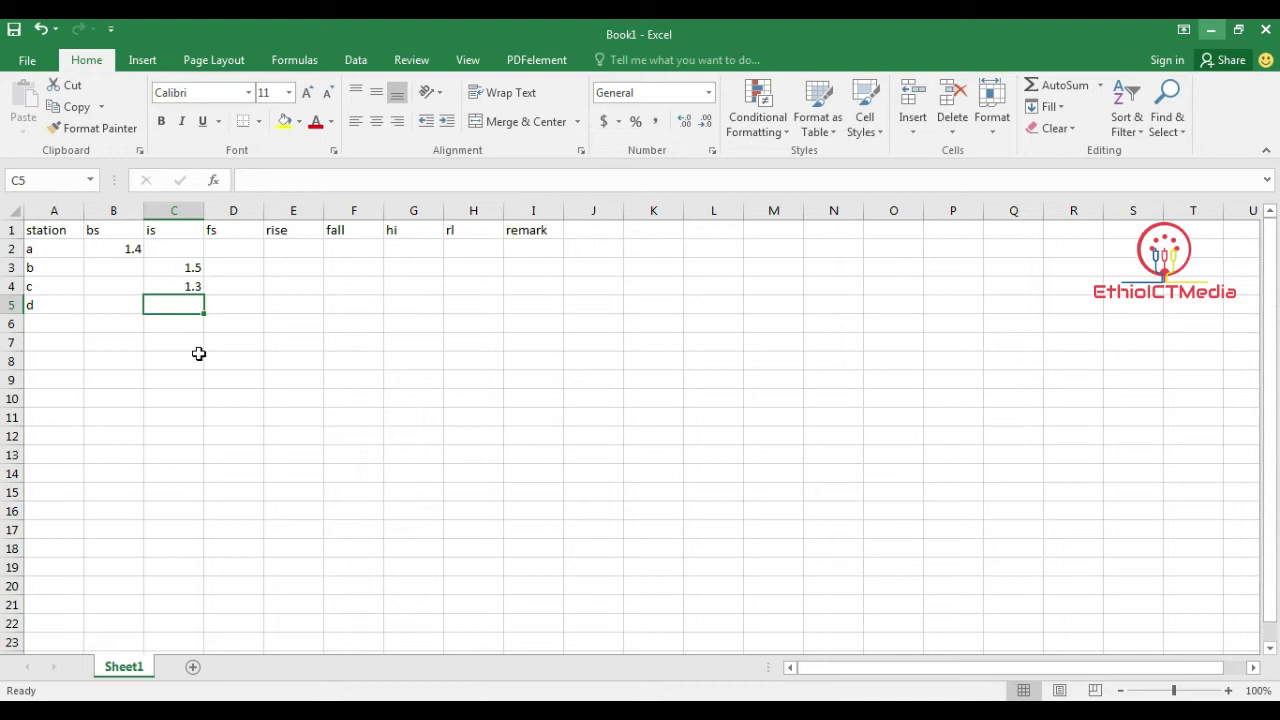
{"action": "type", "text": "1"}
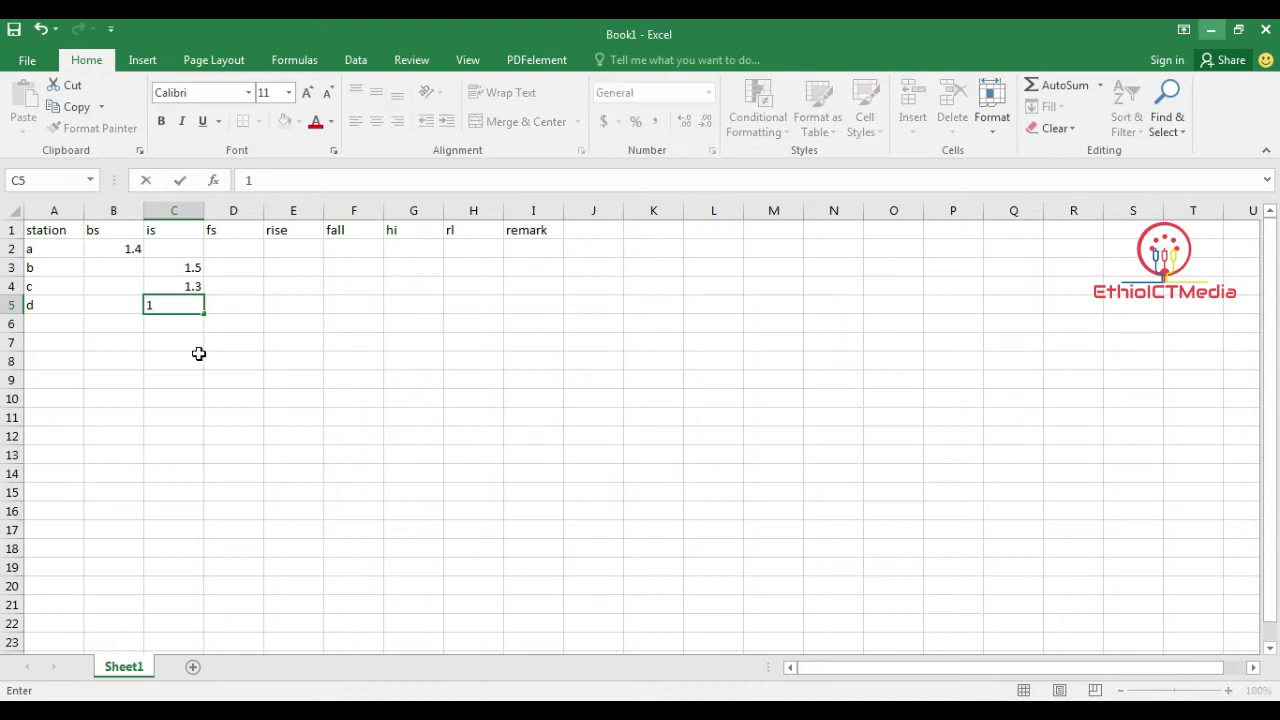
{"action": "type", "text": "5"}
{"action": "type", "text": "0"}
{"action": "left_click", "coordinate": [226, 388]}
{"action": "left_click", "coordinate": [56, 323]}
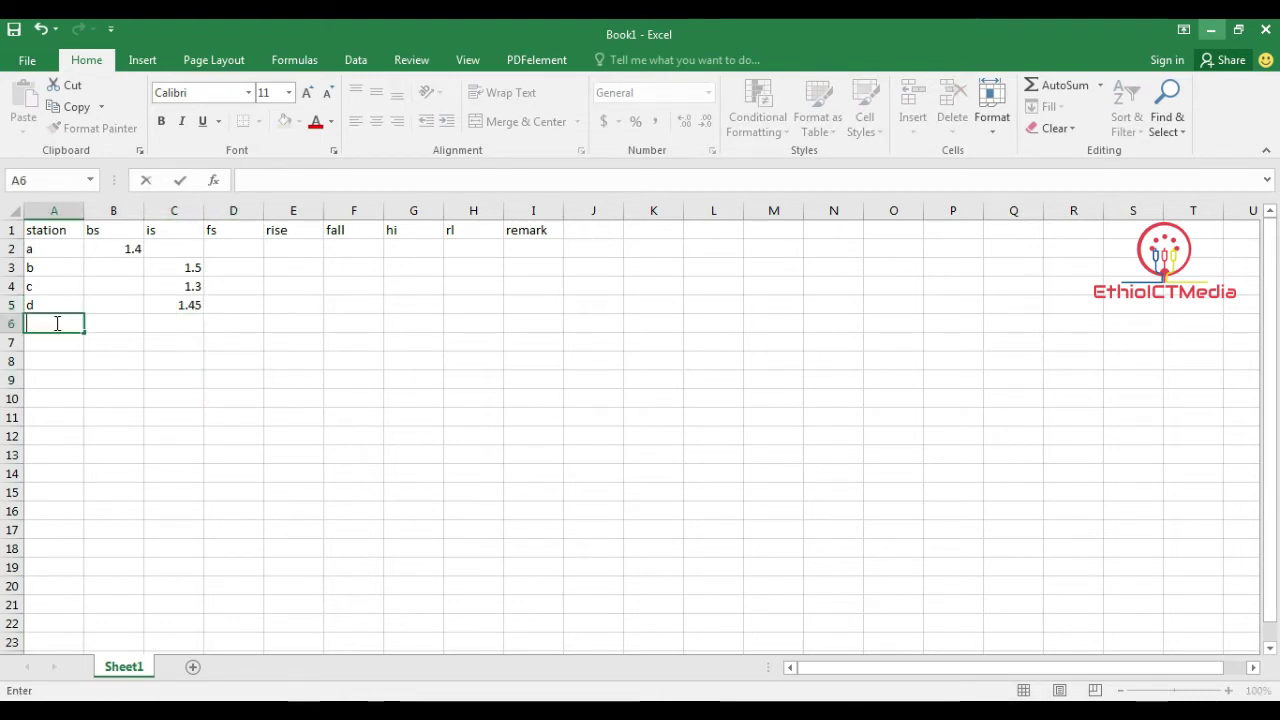
{"action": "left_click", "coordinate": [130, 455]}
{"action": "left_click", "coordinate": [55, 322]}
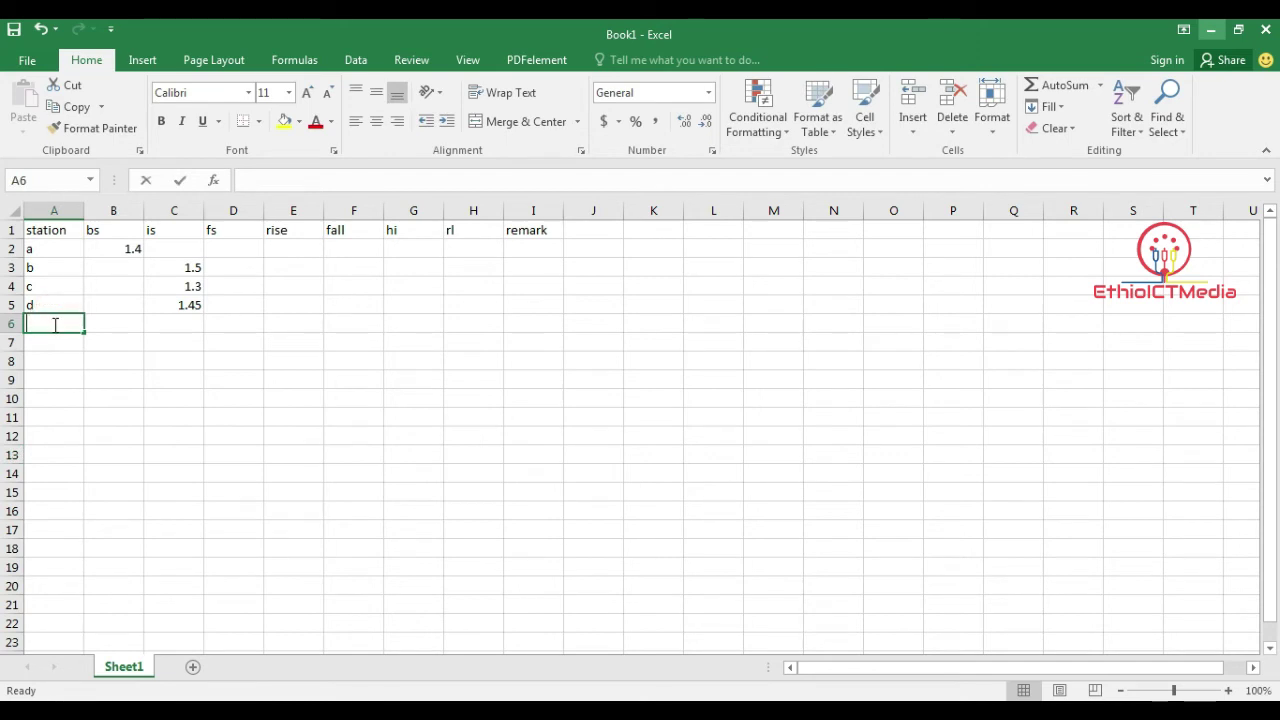
{"action": "type", "text": "e"}
{"action": "left_click", "coordinate": [183, 323]}
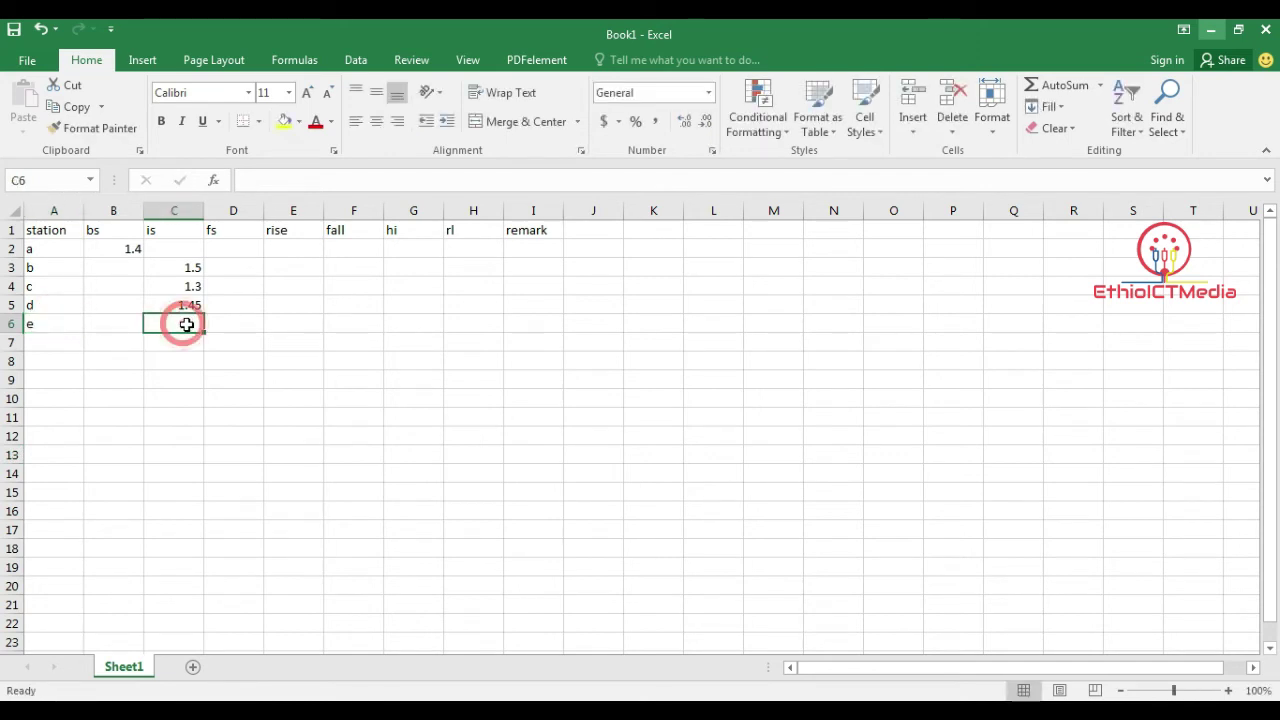
{"action": "type", "text": "1.70"}
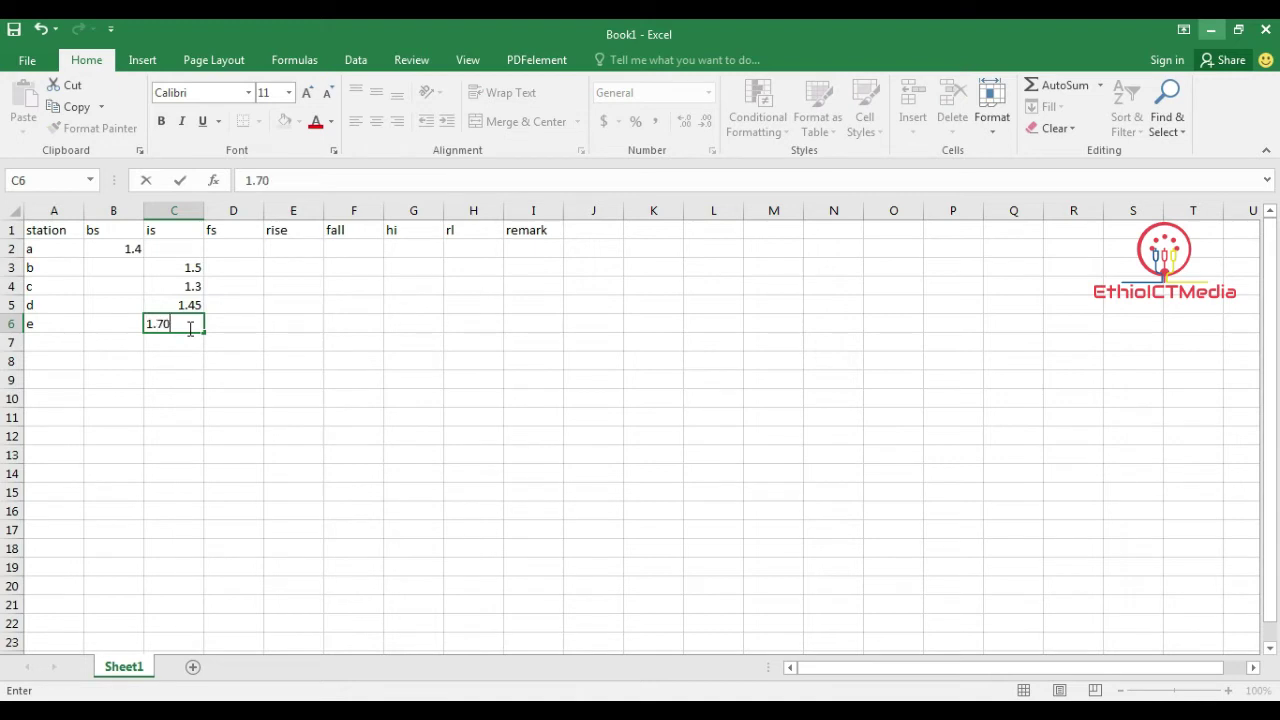
{"action": "left_click", "coordinate": [220, 384]}
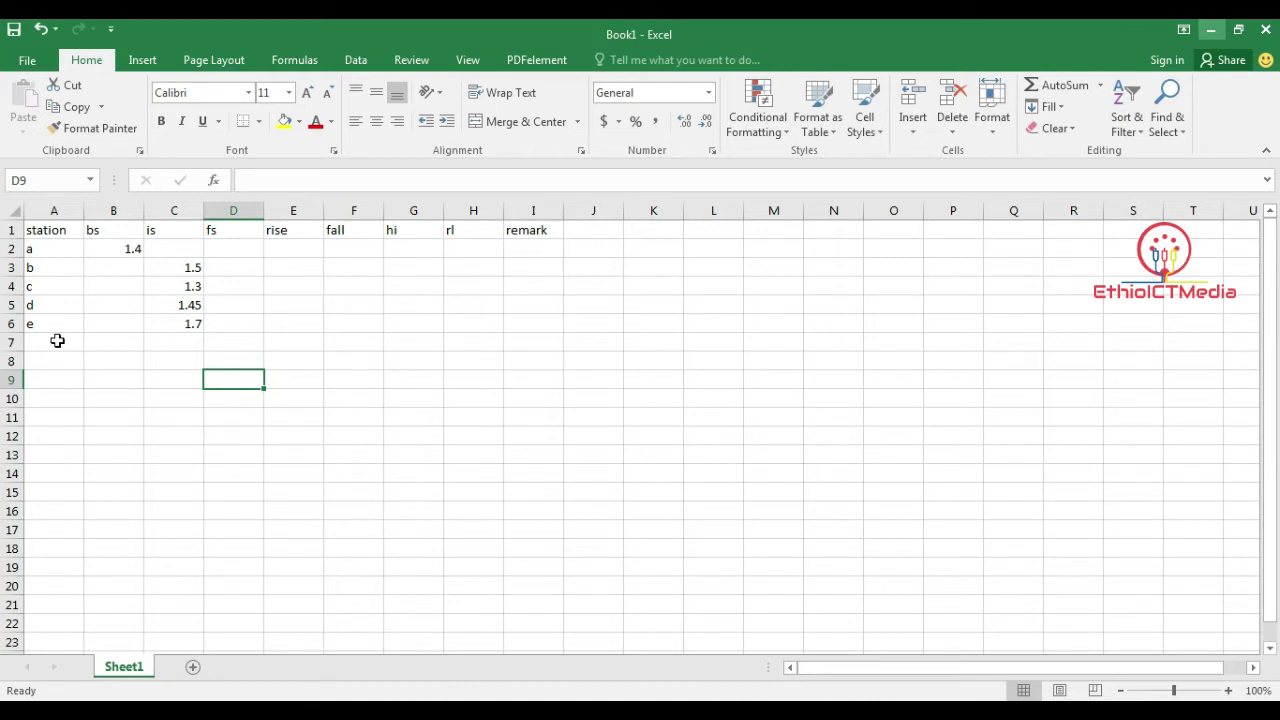
Add station f in A7 with a foresight of 1.60 in D7
{"action": "left_click", "coordinate": [57, 341]}
{"action": "type", "text": "f"}
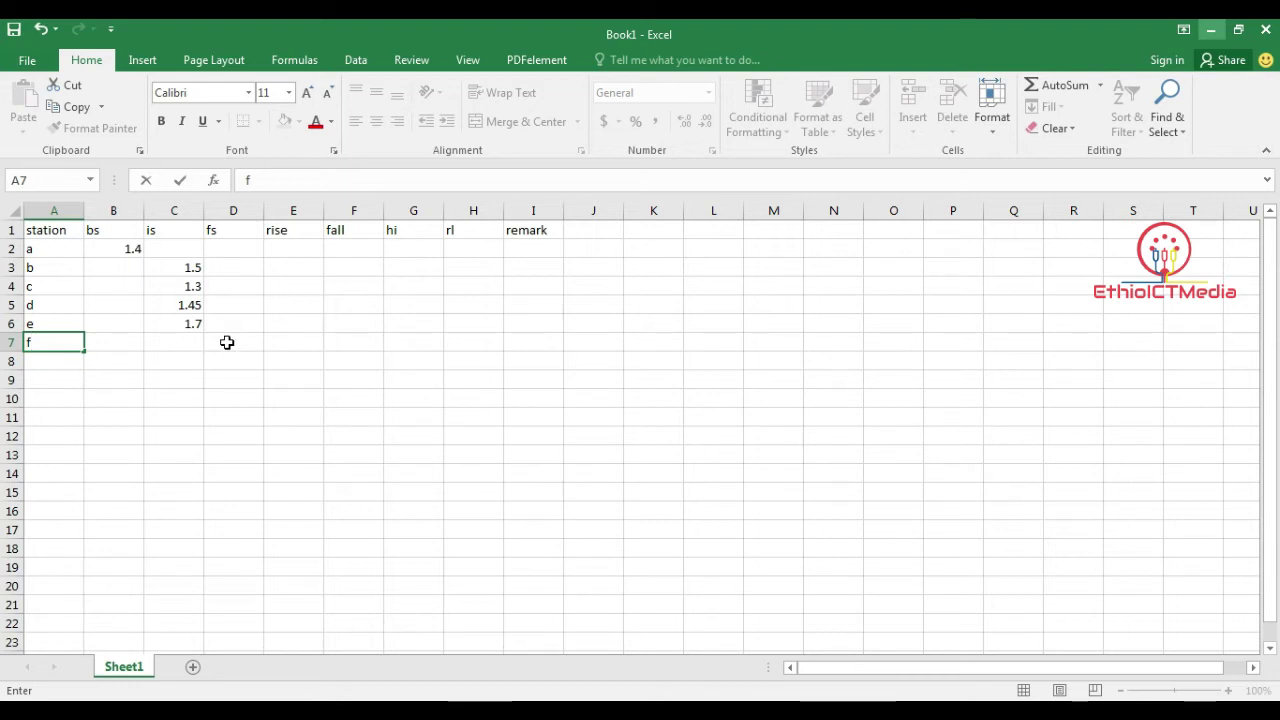
{"action": "left_click", "coordinate": [227, 342]}
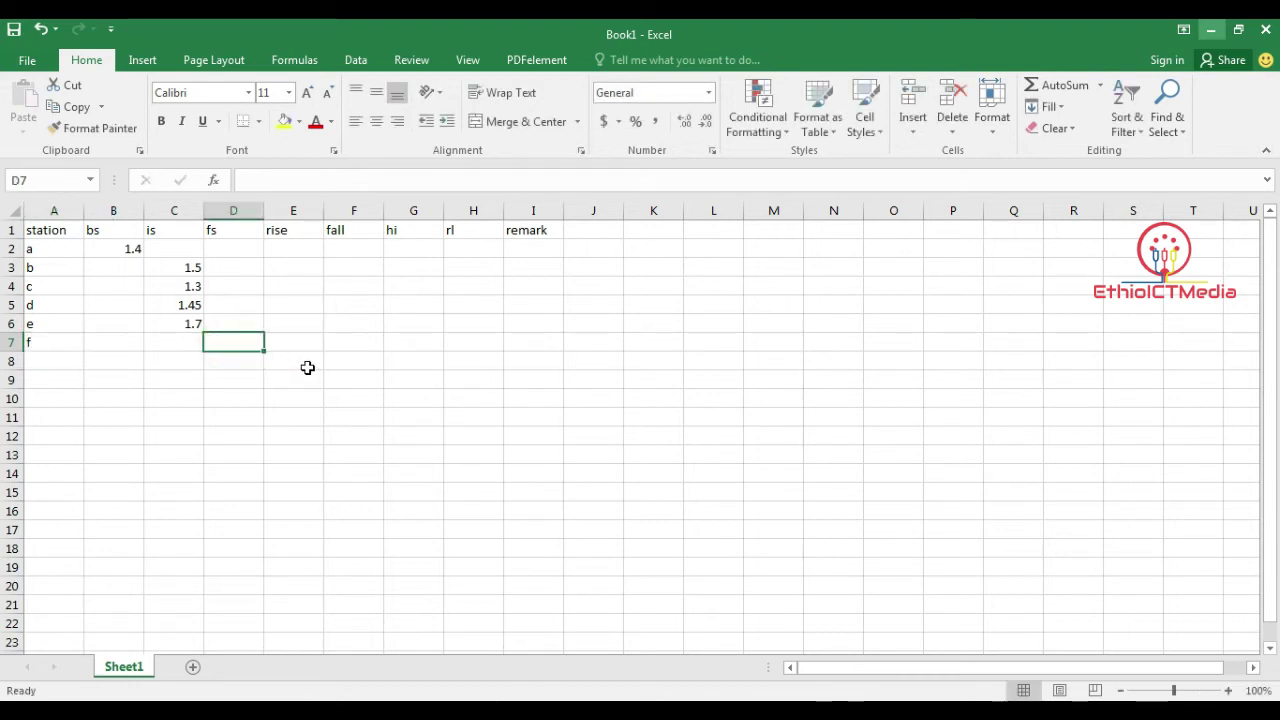
{"action": "type", "text": "1"}
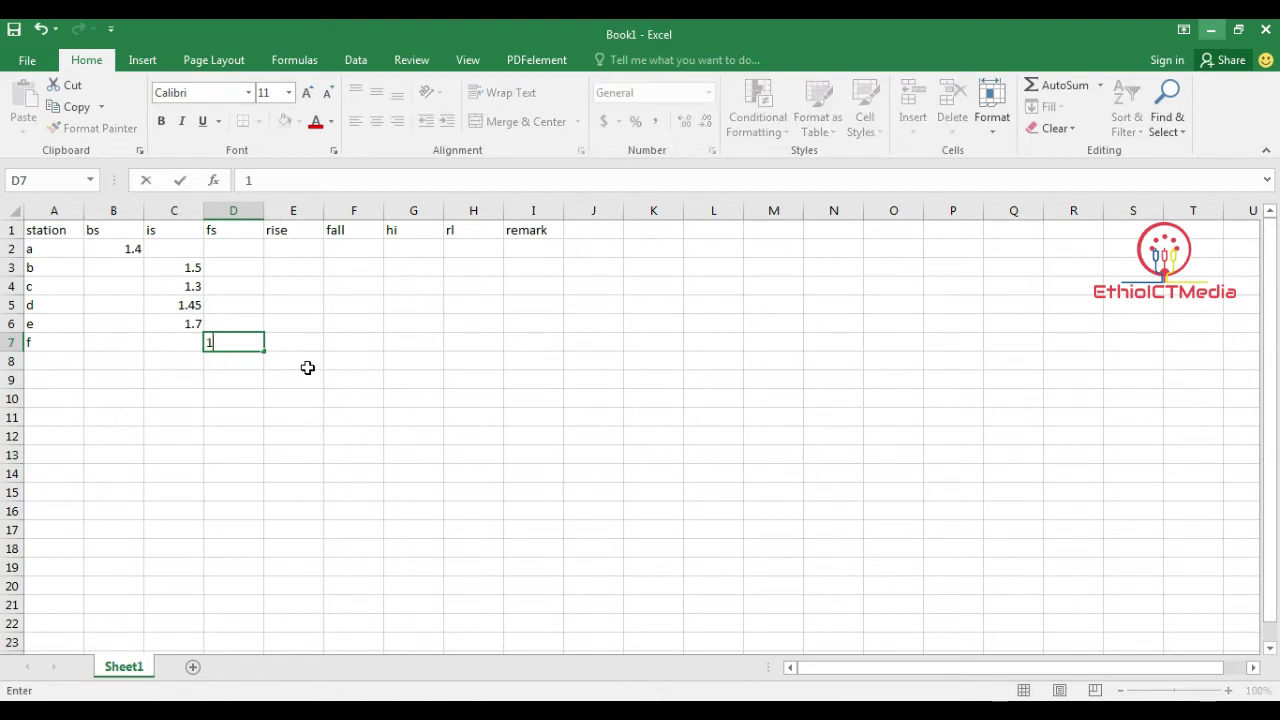
{"action": "type", "text": ".60"}
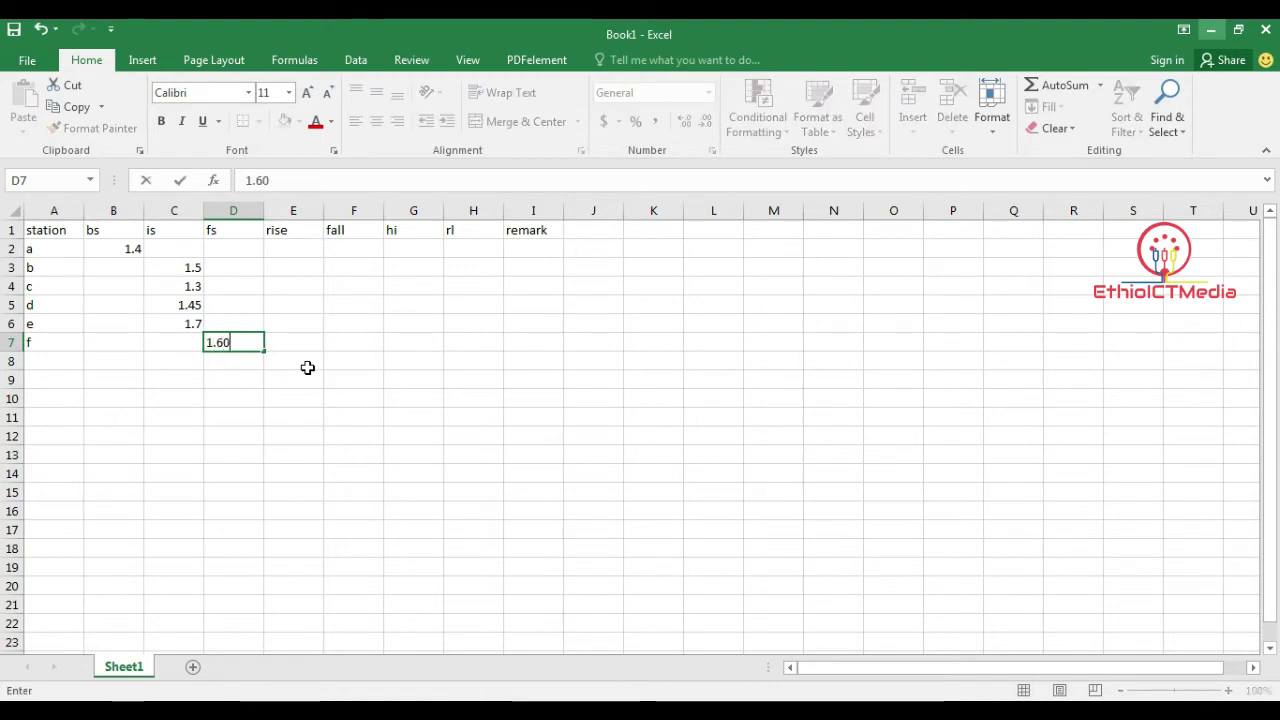
{"action": "key", "text": "ctrl+Return"}
{"action": "left_click", "coordinate": [312, 380]}
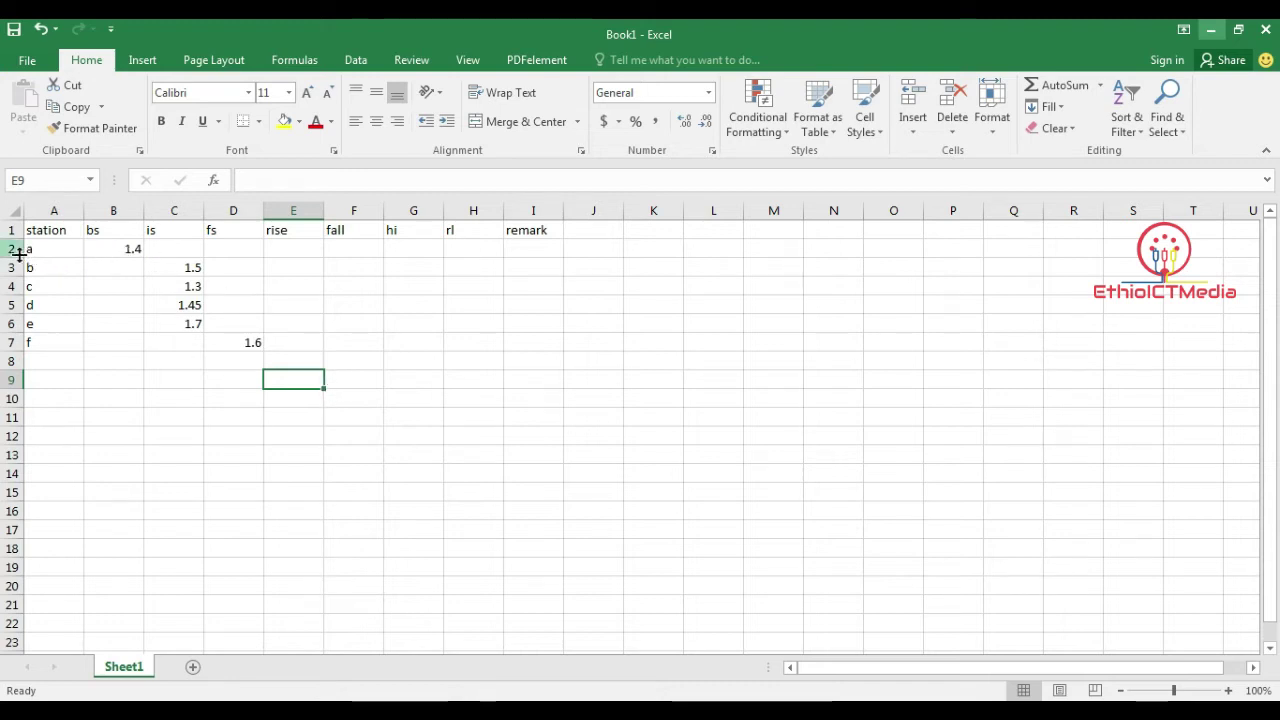
{"action": "left_click", "coordinate": [460, 248]}
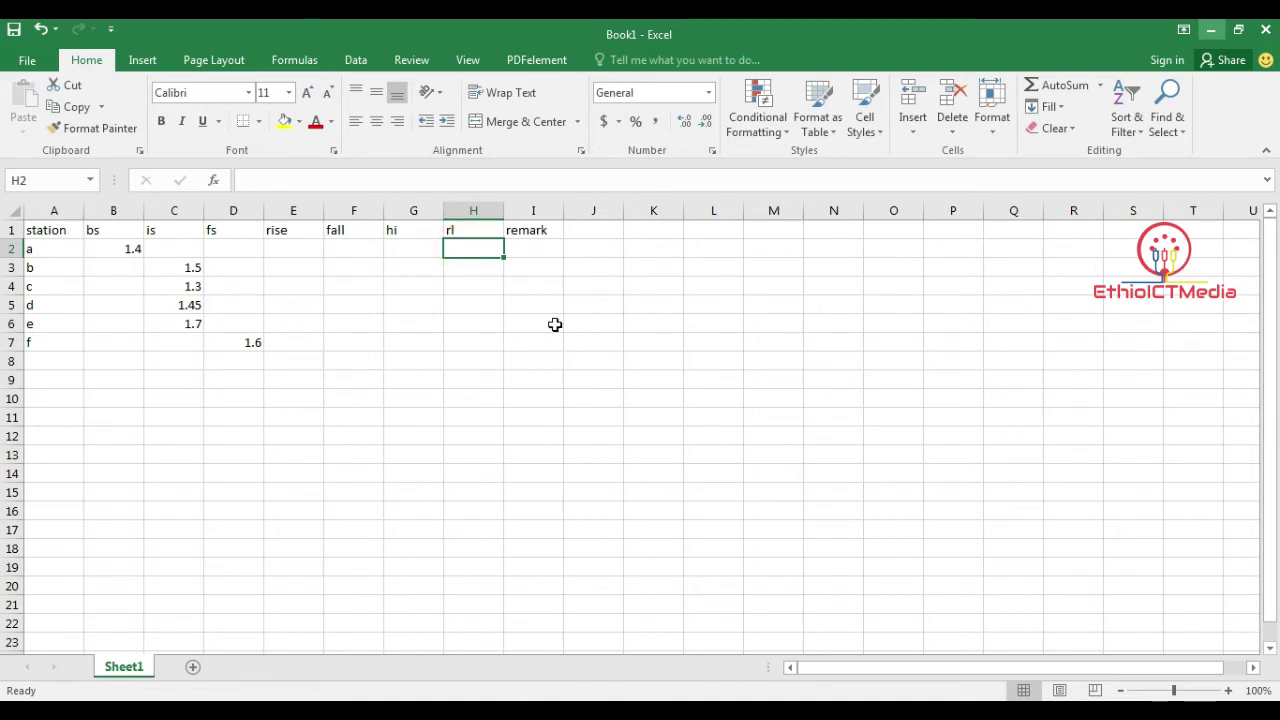
{"action": "type", "text": "1200"}
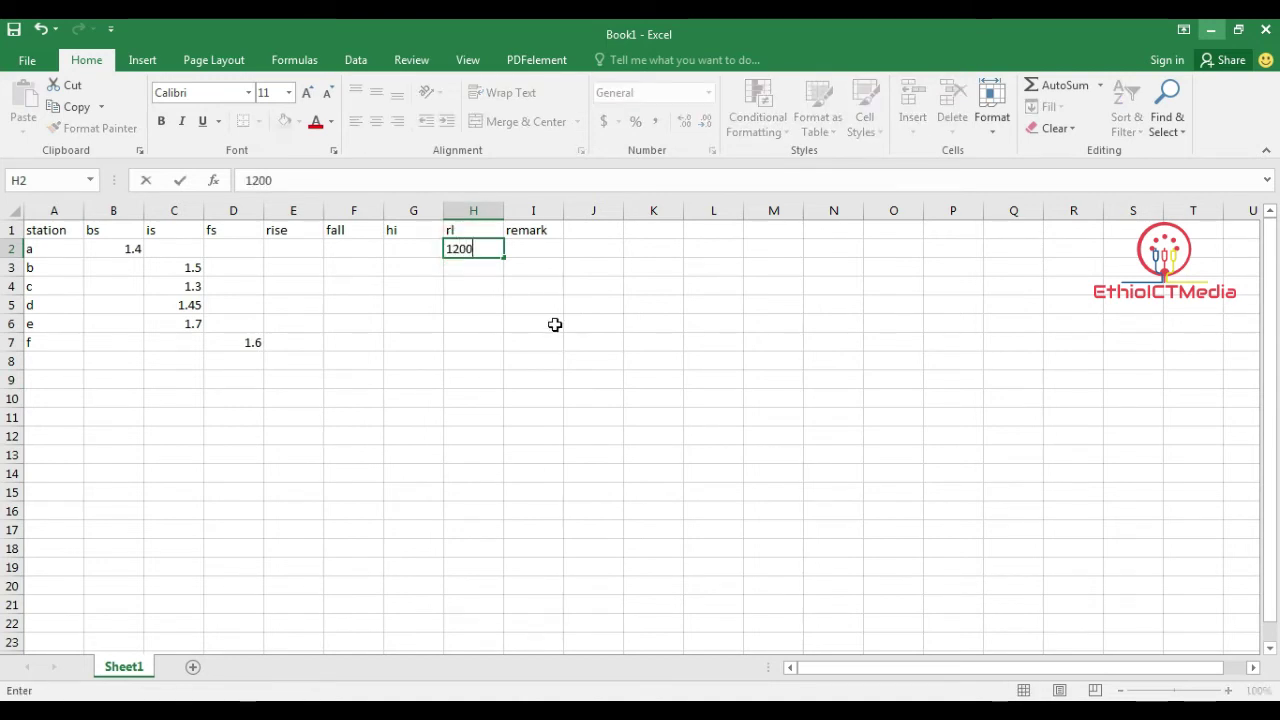
{"action": "left_click", "coordinate": [553, 324]}
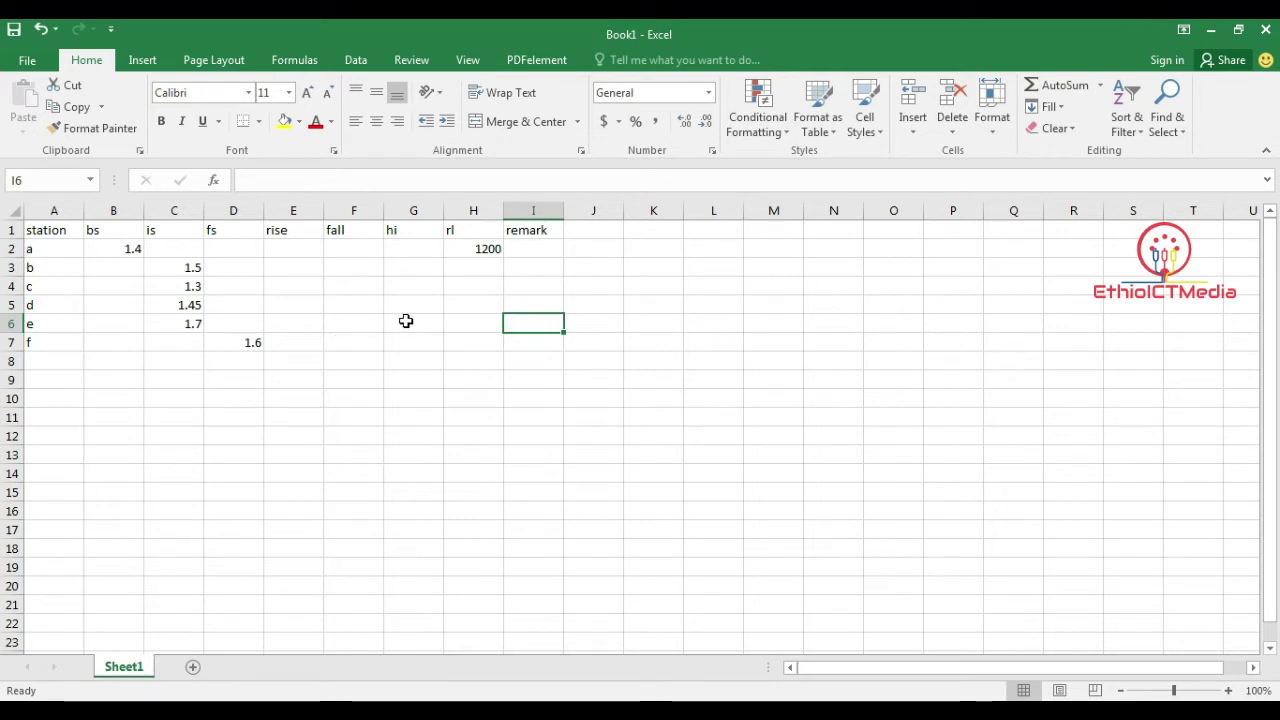
{"action": "left_click", "coordinate": [485, 269]}
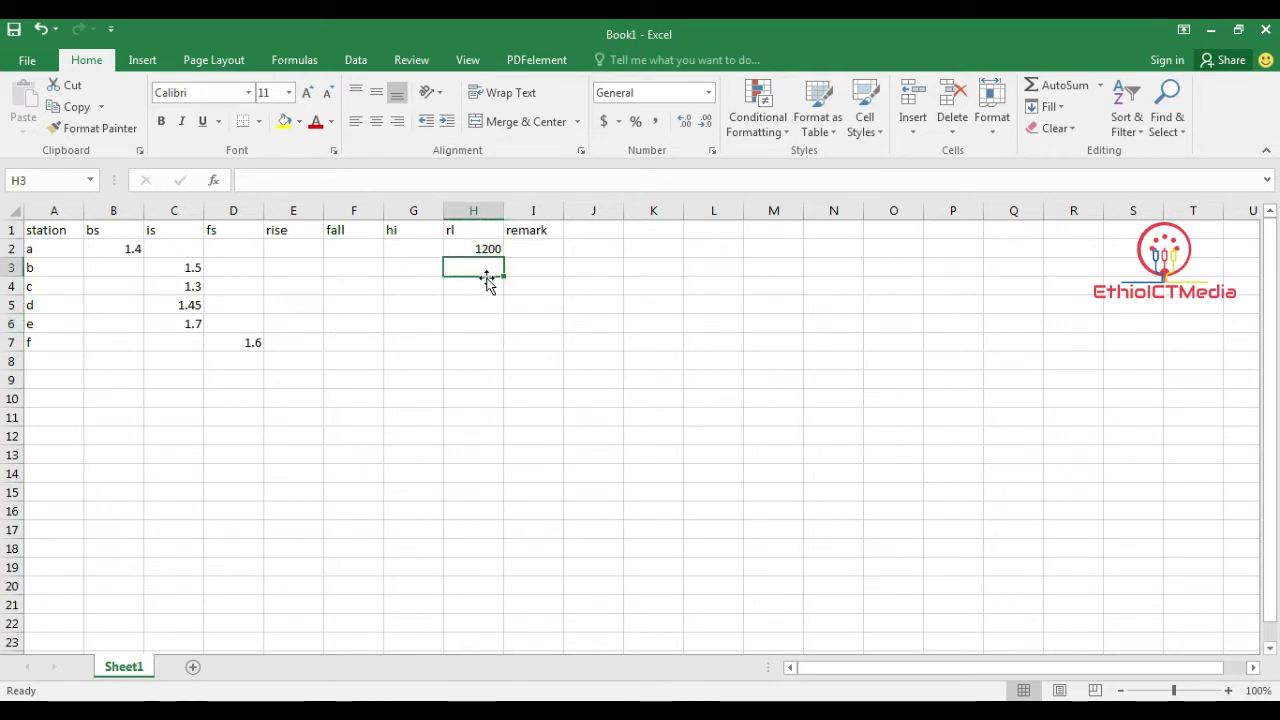
{"action": "left_click", "coordinate": [489, 290]}
{"action": "left_click", "coordinate": [489, 303]}
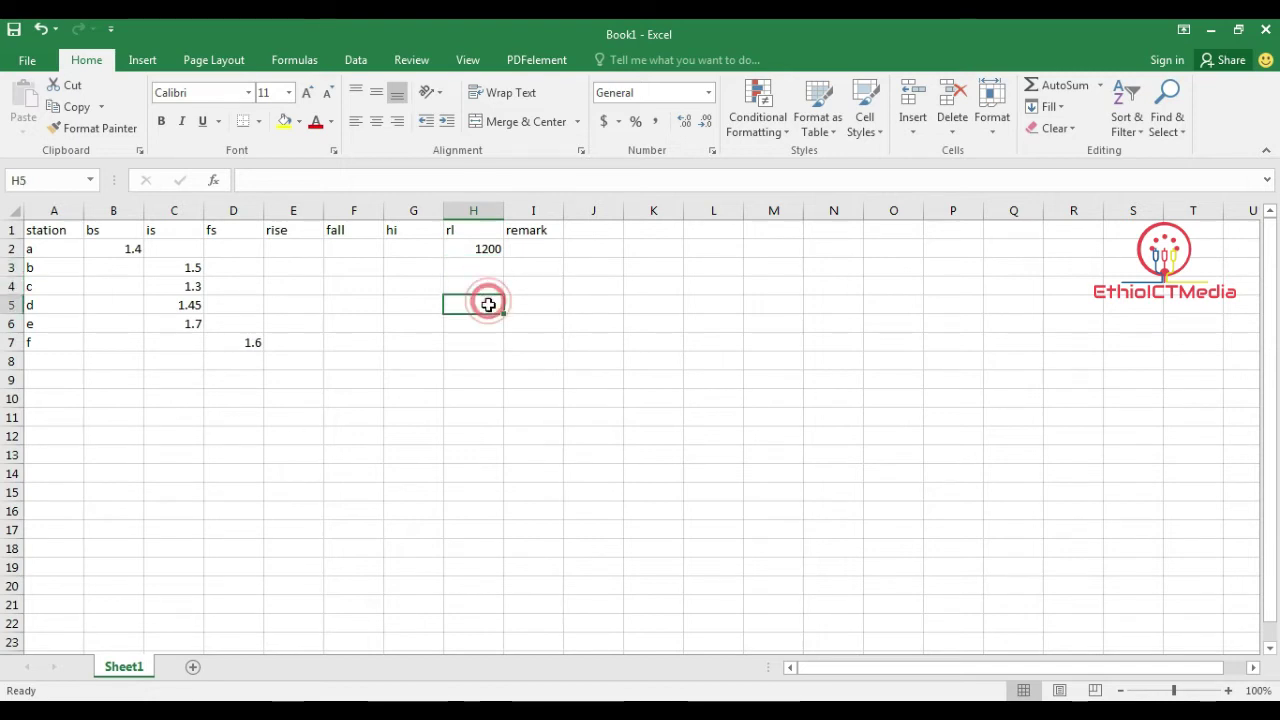
{"action": "left_click", "coordinate": [485, 321]}
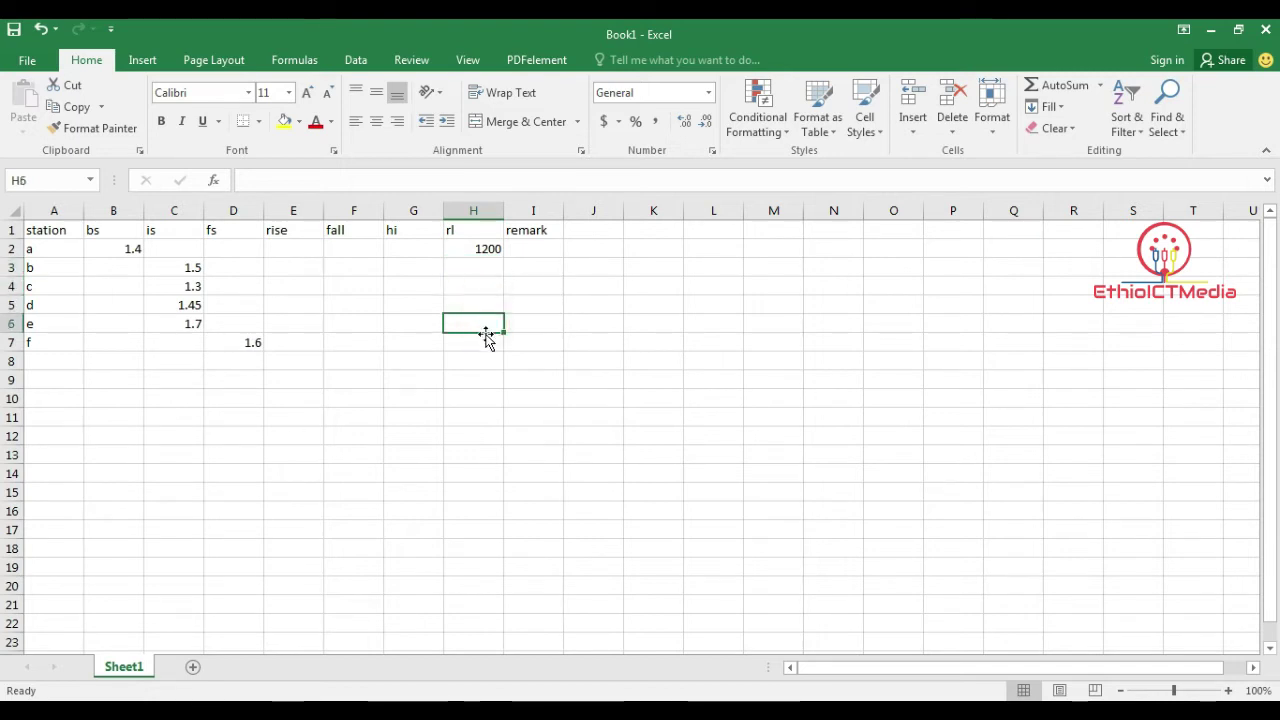
{"action": "left_click", "coordinate": [486, 338]}
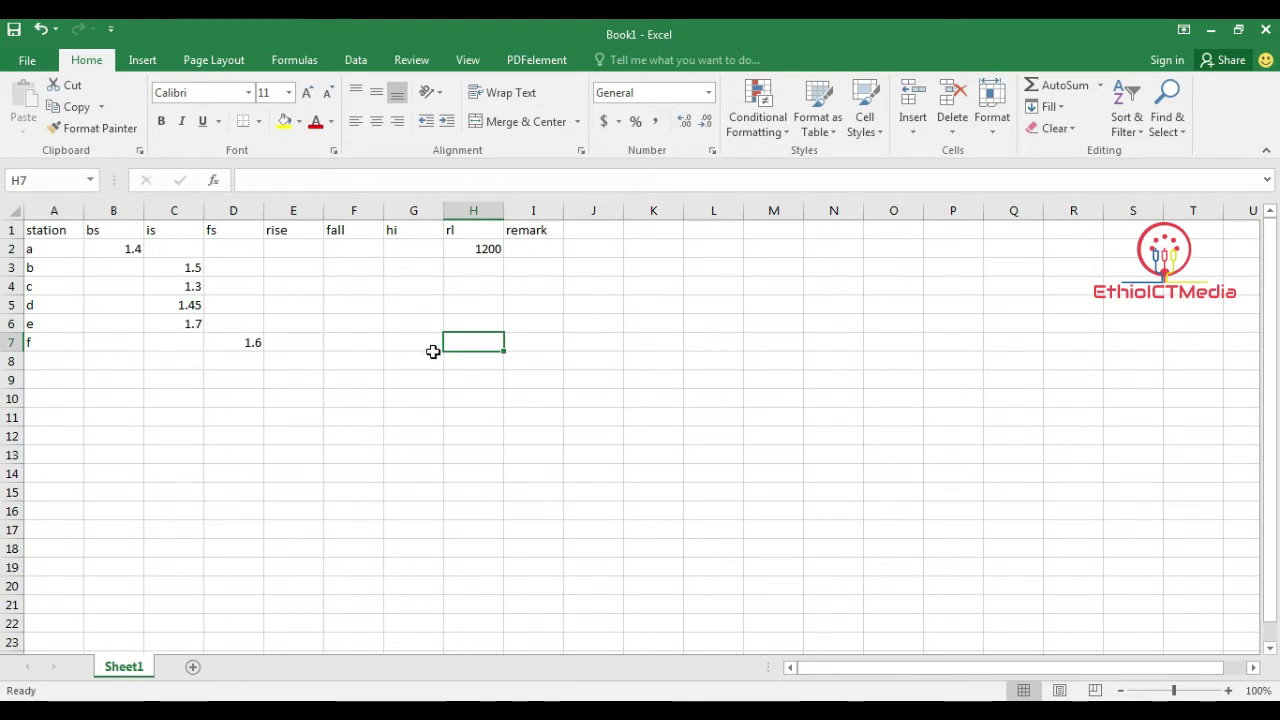
{"action": "left_click", "coordinate": [577, 384]}
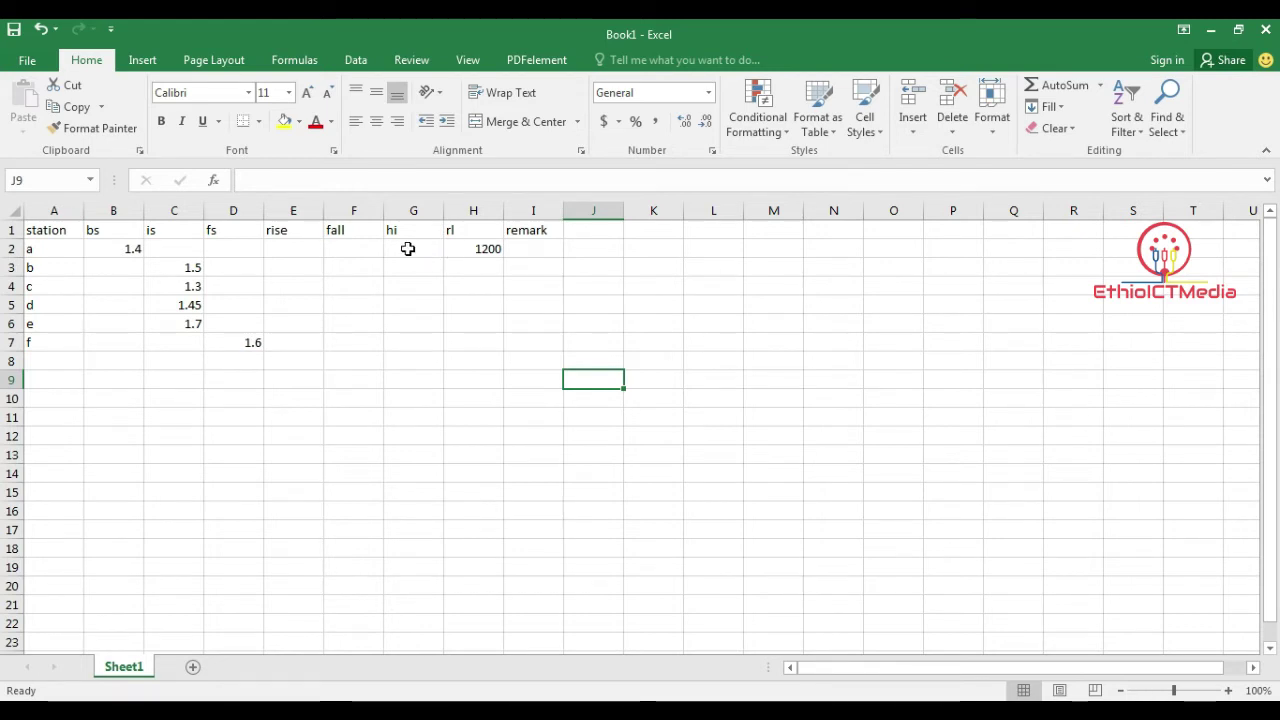
Enter =H2+B2 in G2 so station a's height of instrument shows 1201.4
{"action": "left_click", "coordinate": [408, 249]}
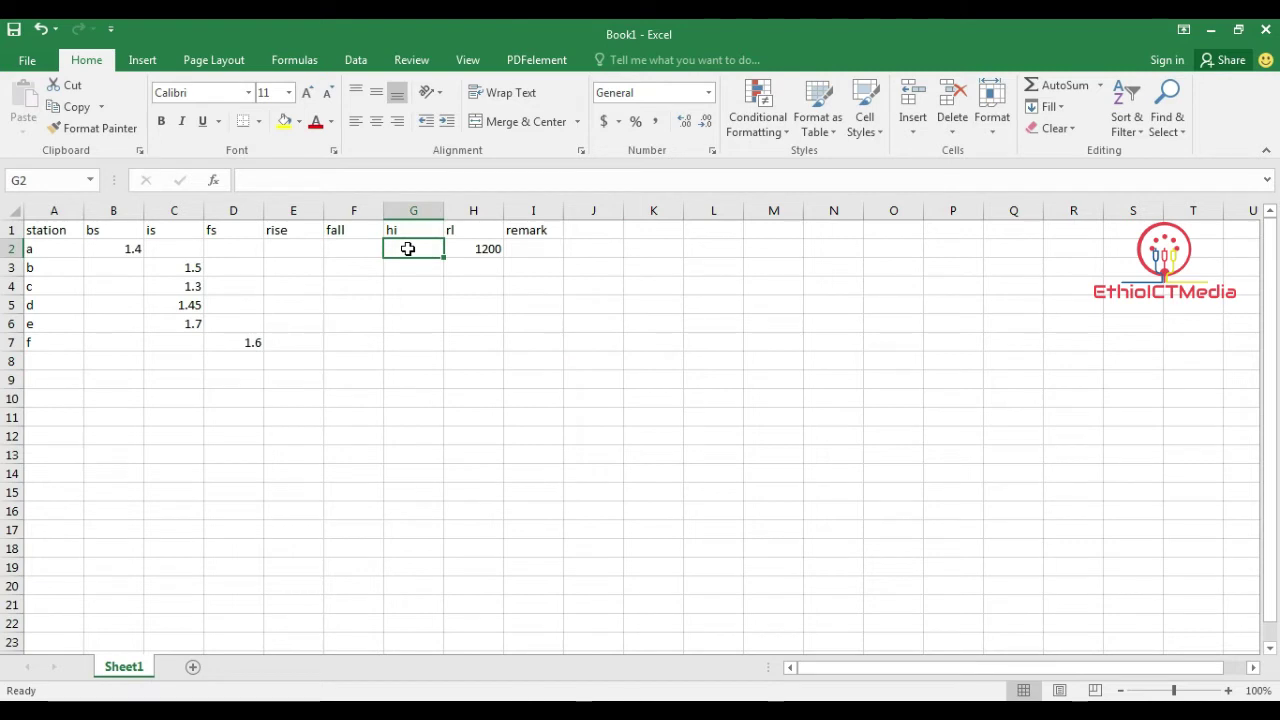
{"action": "type", "text": "="}
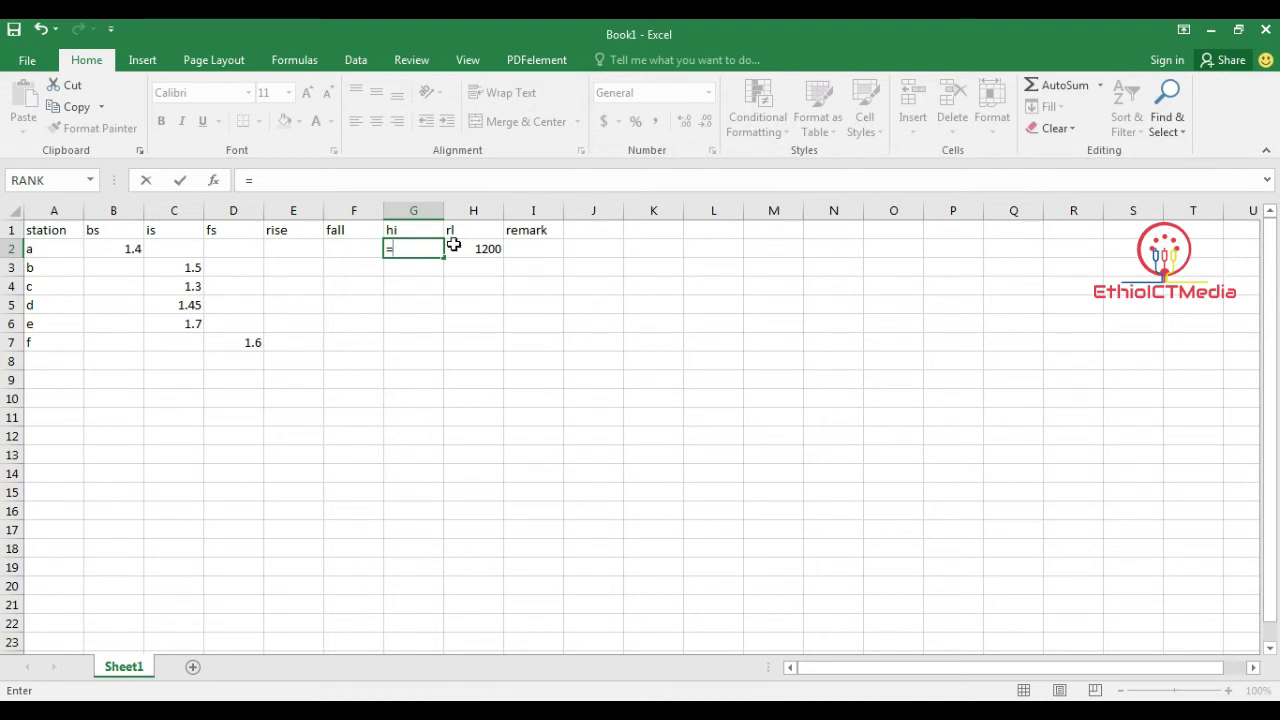
{"action": "left_click", "coordinate": [488, 249]}
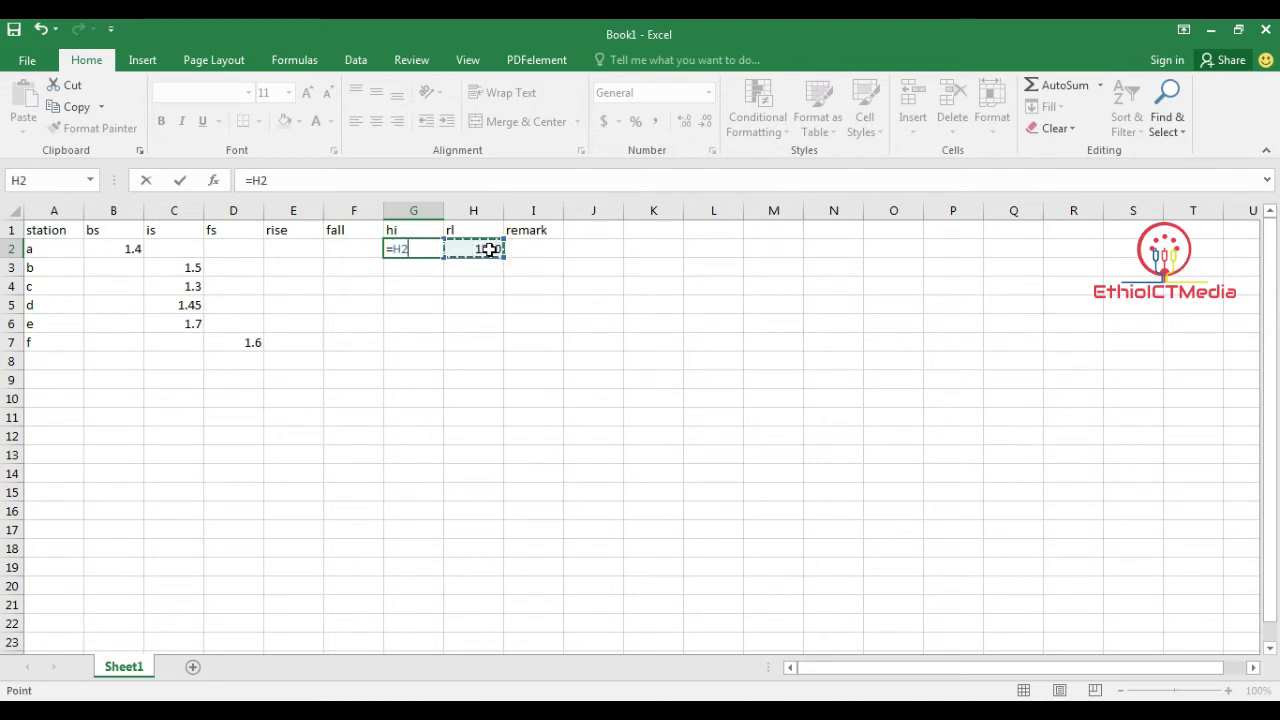
{"action": "type", "text": "+"}
{"action": "left_click", "coordinate": [134, 248]}
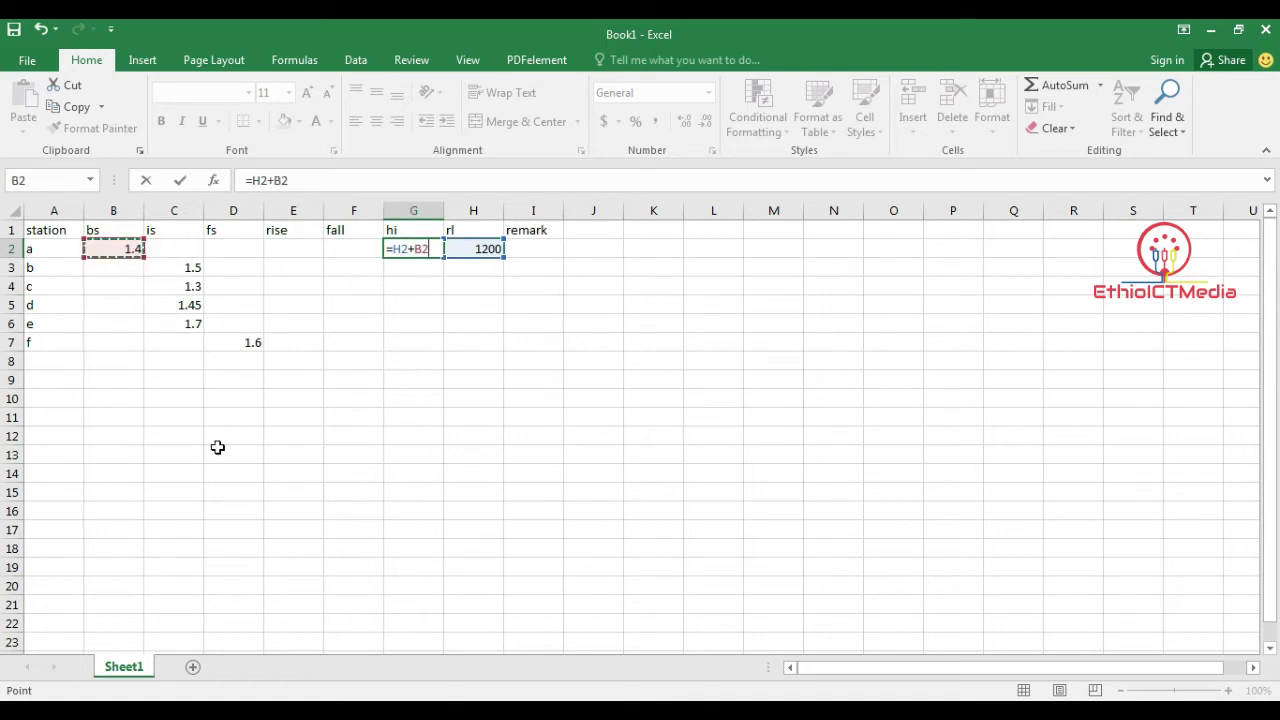
{"action": "key", "text": "Return"}
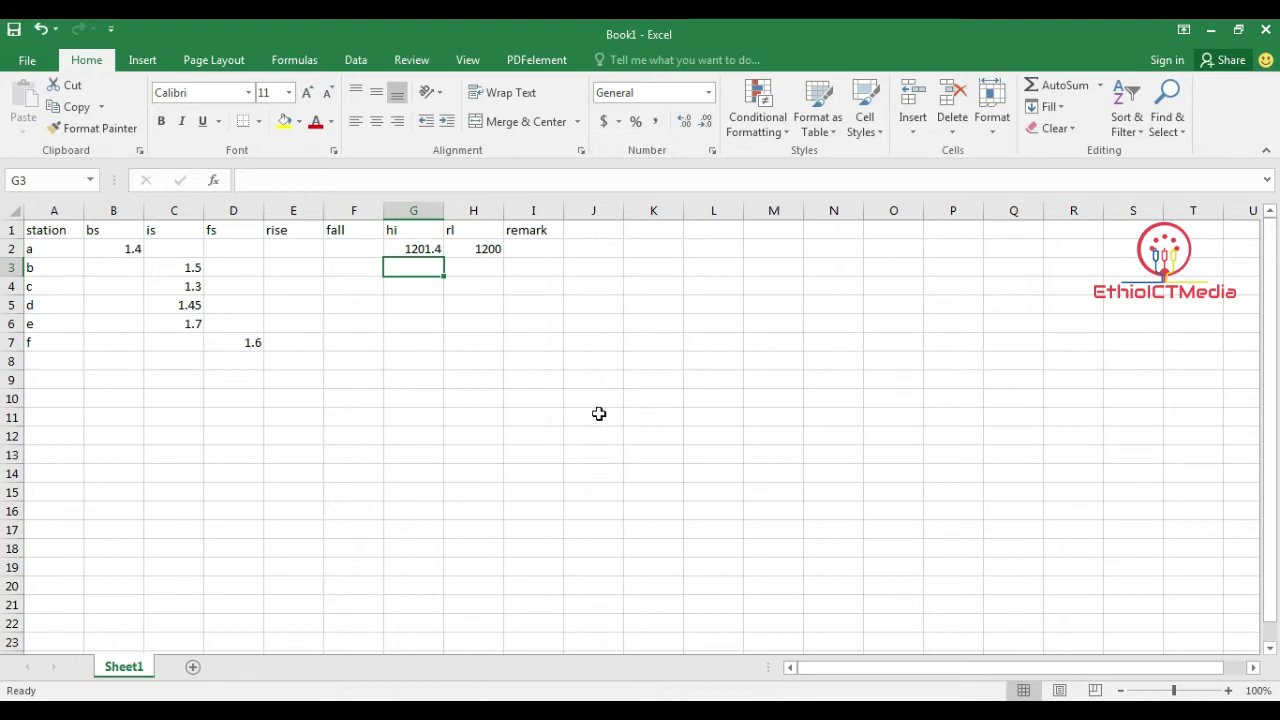
{"action": "left_click", "coordinate": [517, 304]}
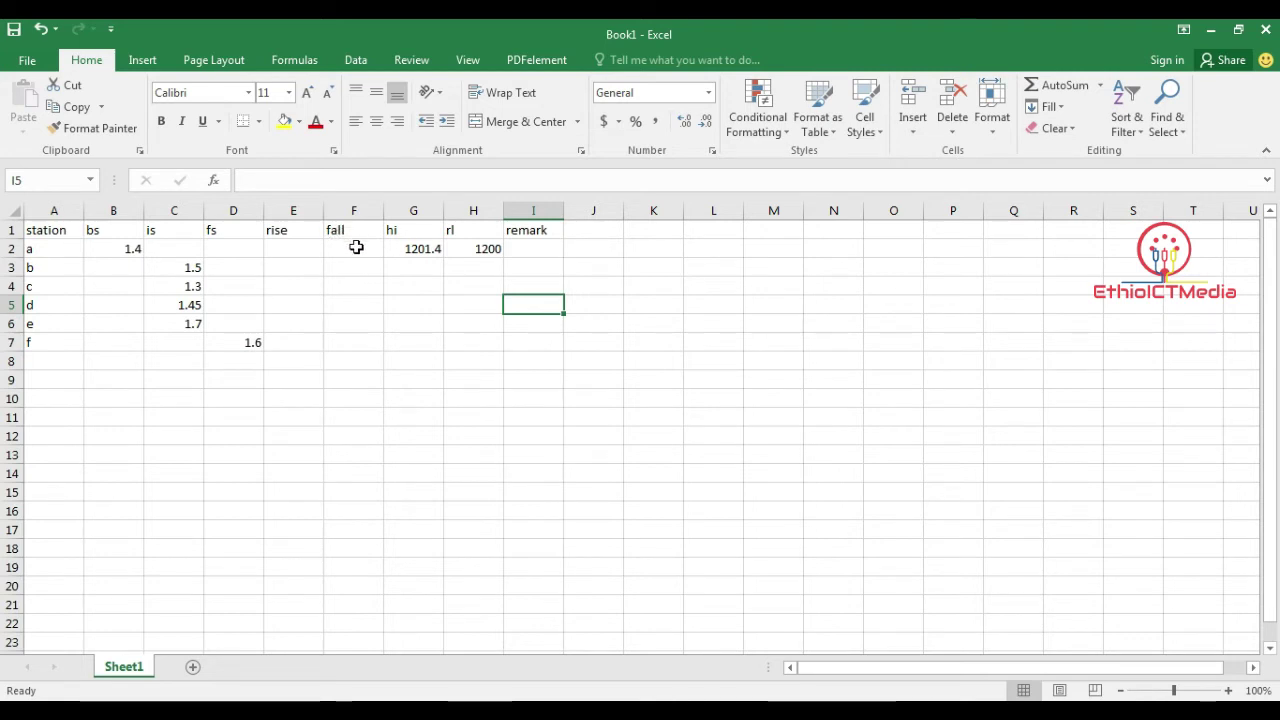
Enter =B2-C3 in F3 so station b's fall shows -0.1
{"action": "left_click", "coordinate": [133, 249]}
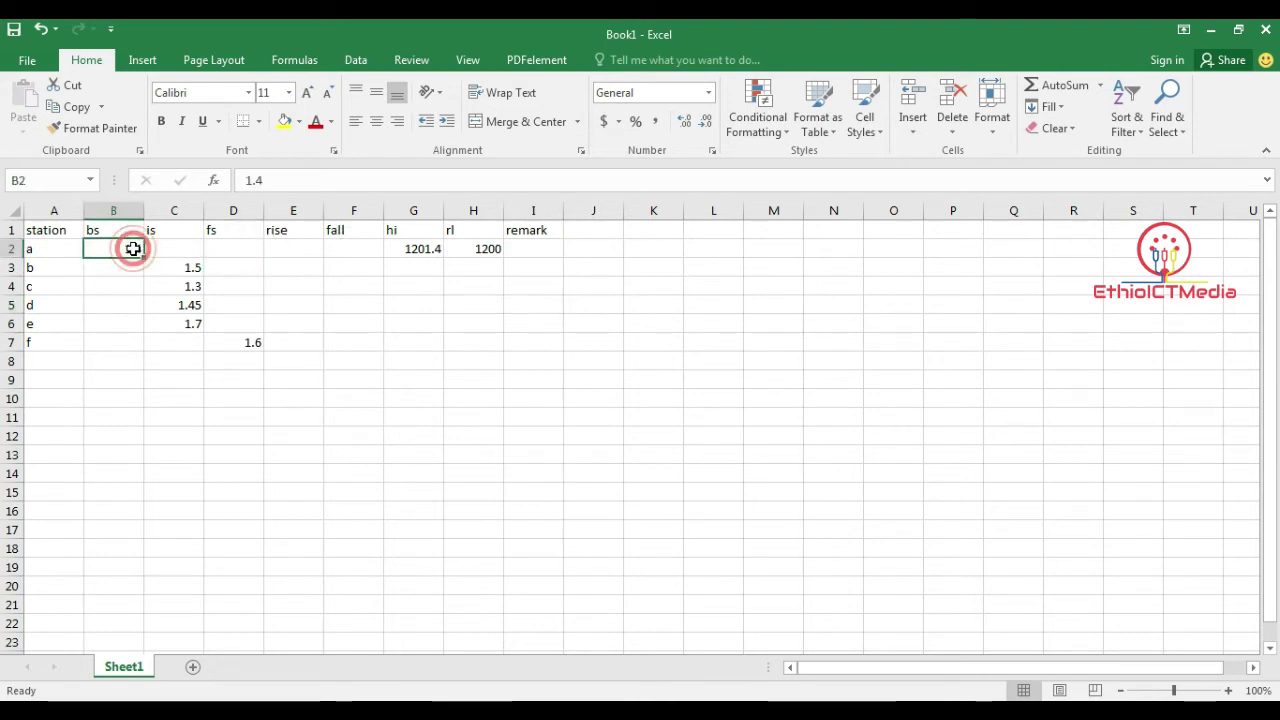
{"action": "left_click", "coordinate": [197, 270]}
{"action": "left_click", "coordinate": [277, 289]}
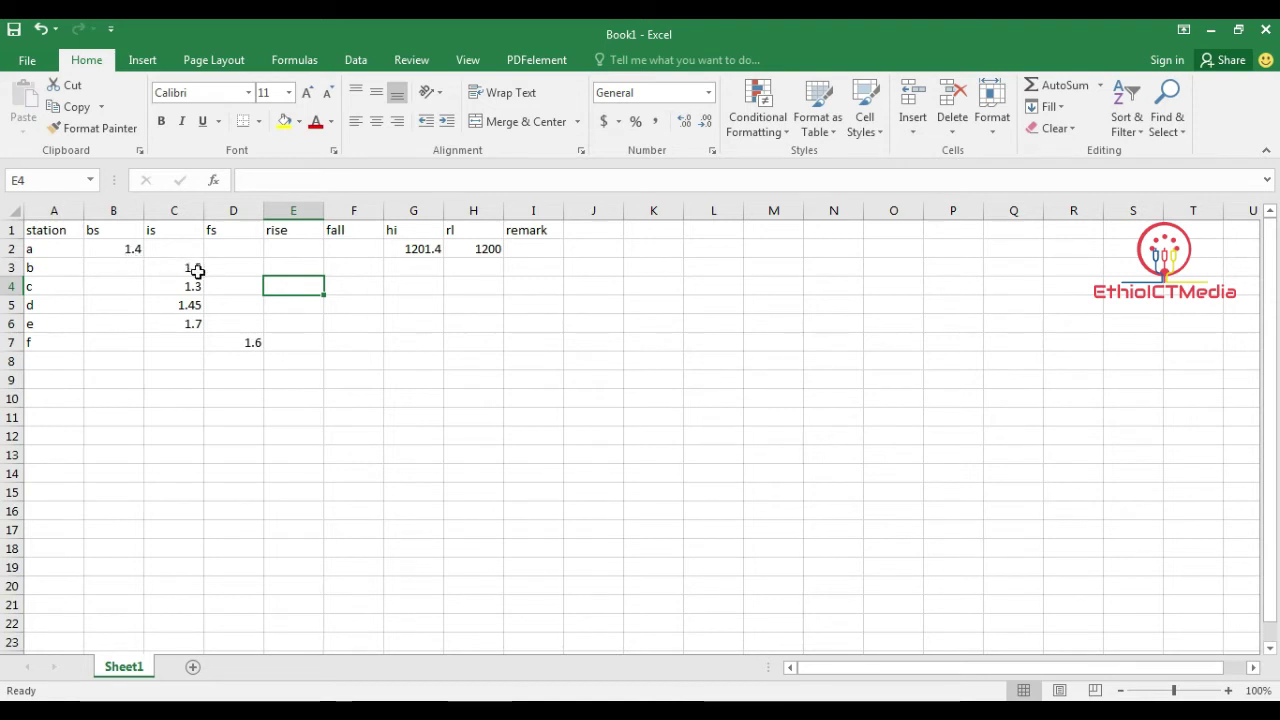
{"action": "left_click", "coordinate": [345, 304]}
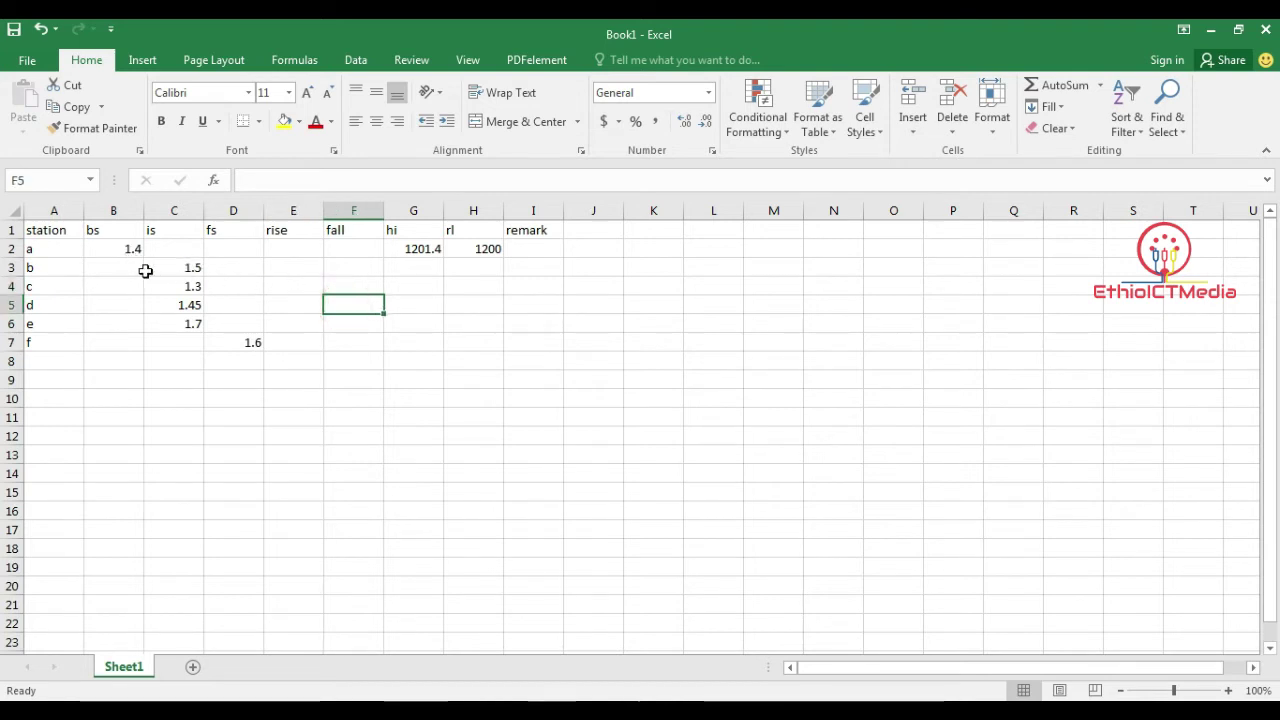
{"action": "left_click", "coordinate": [351, 267]}
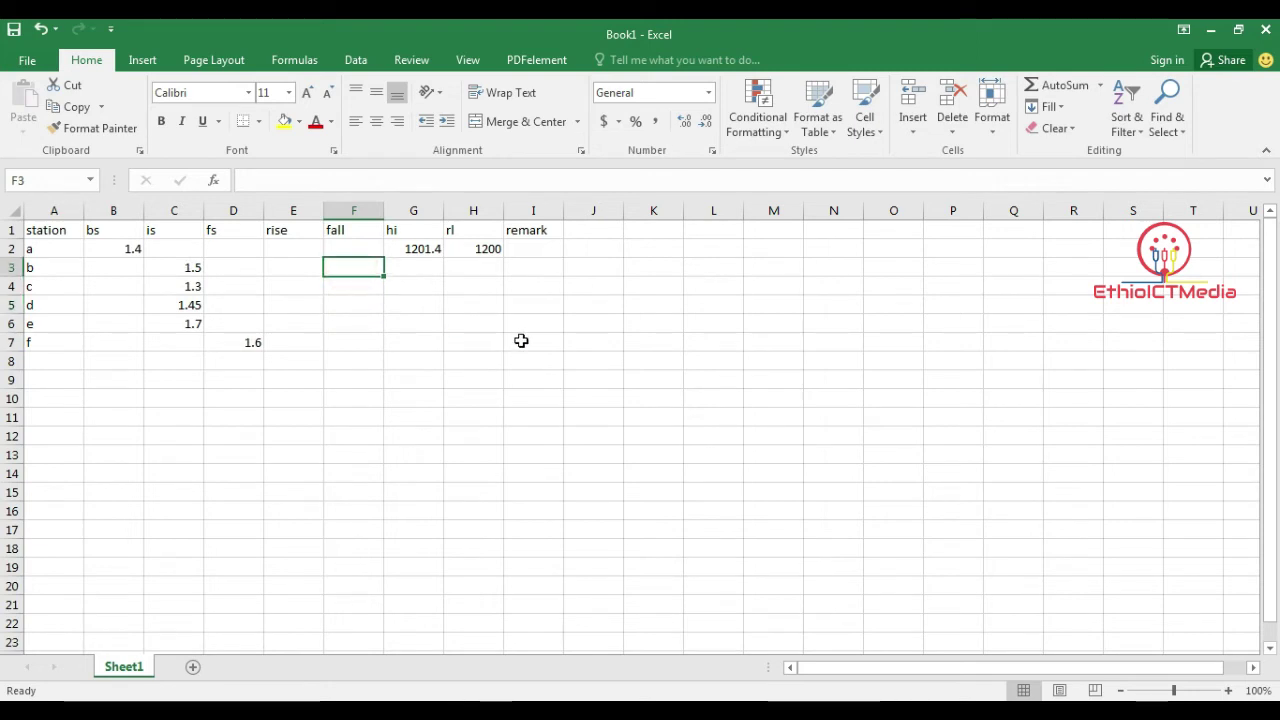
{"action": "type", "text": "="}
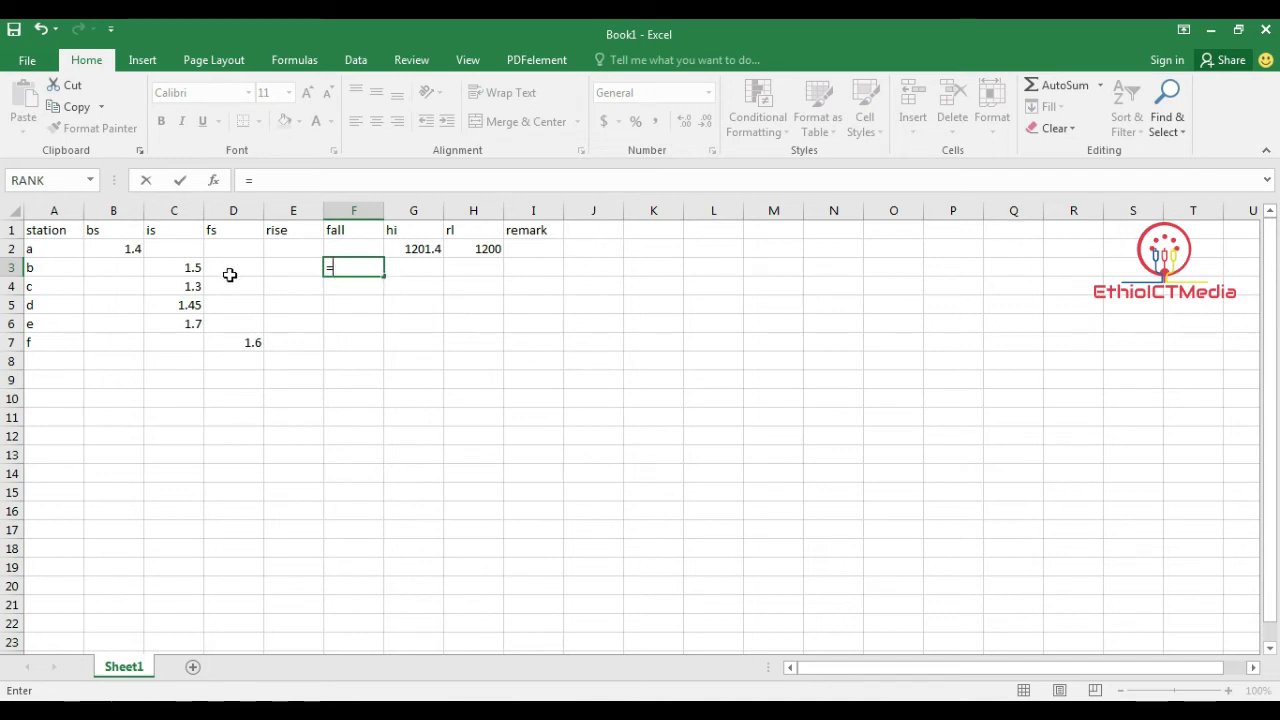
{"action": "left_click", "coordinate": [134, 249]}
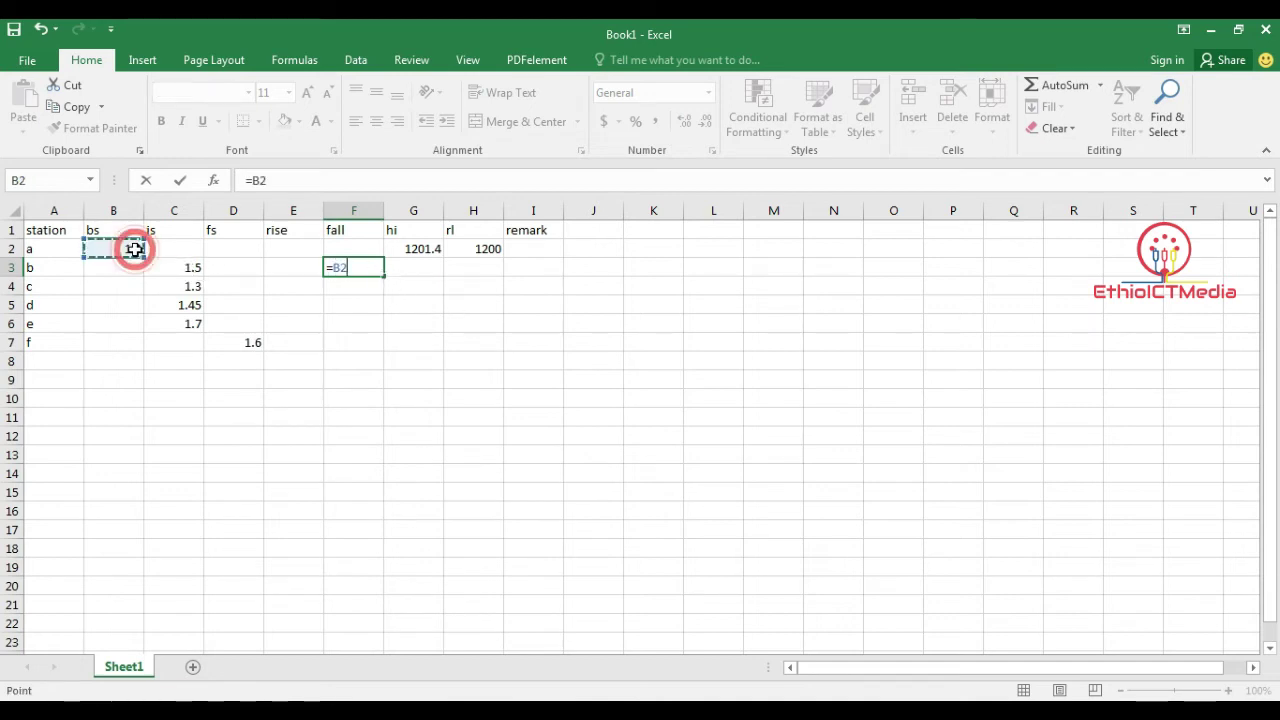
{"action": "type", "text": "-"}
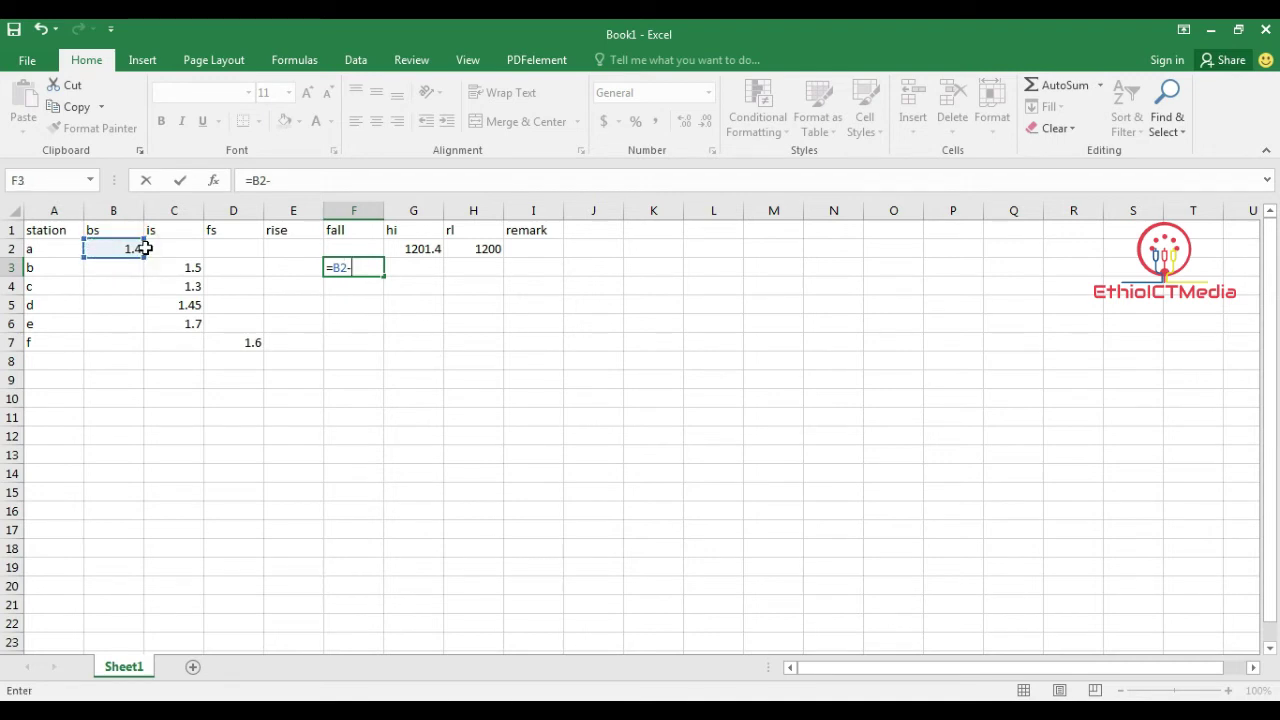
{"action": "left_click", "coordinate": [189, 268]}
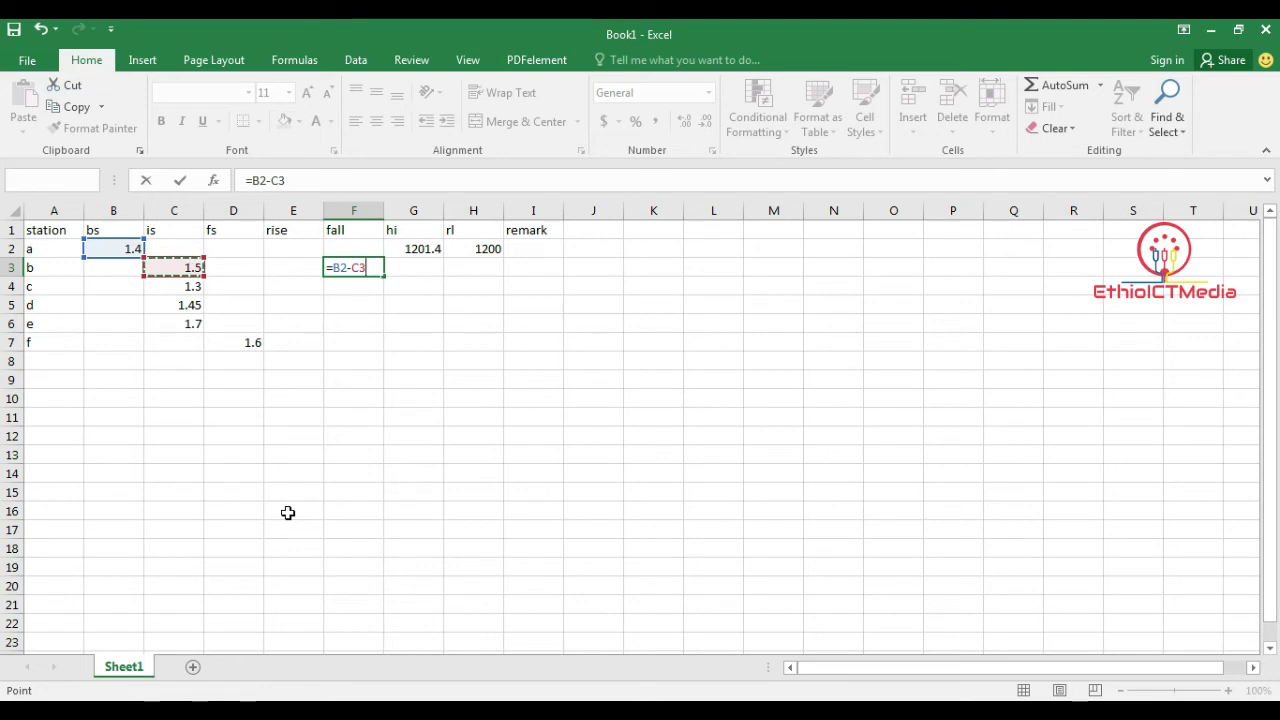
{"action": "key", "text": "Return"}
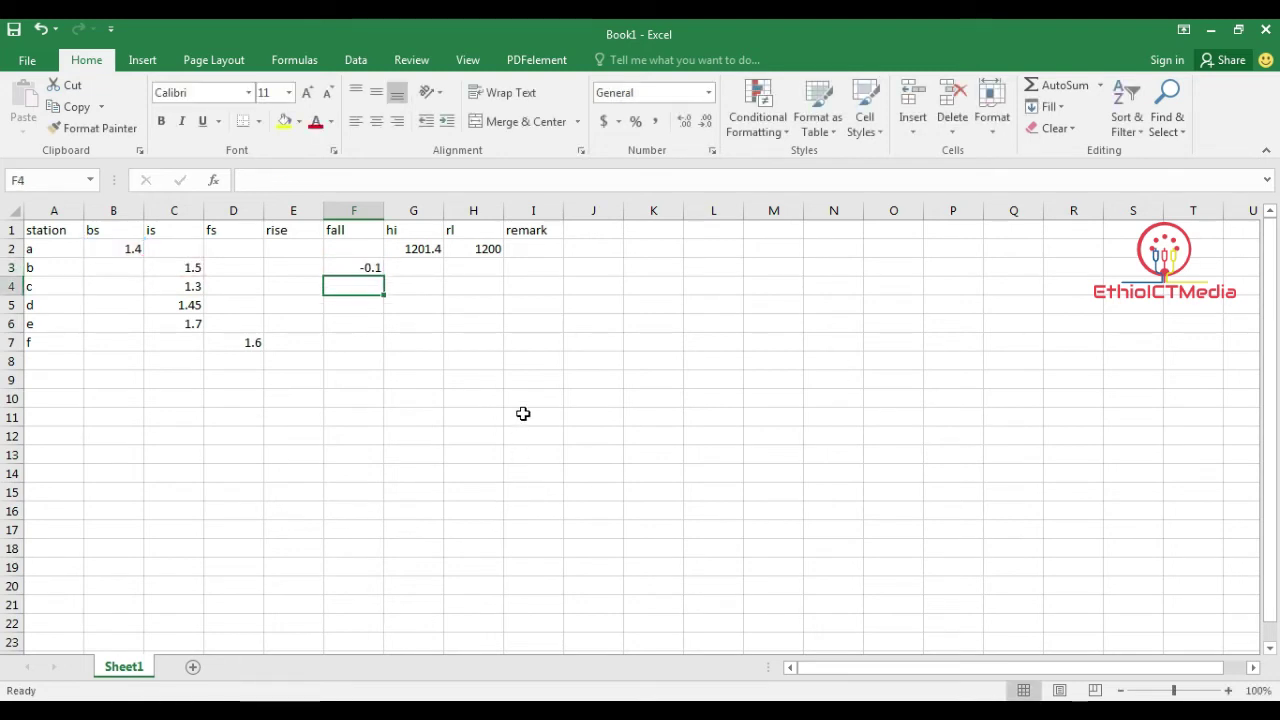
{"action": "left_click", "coordinate": [523, 414]}
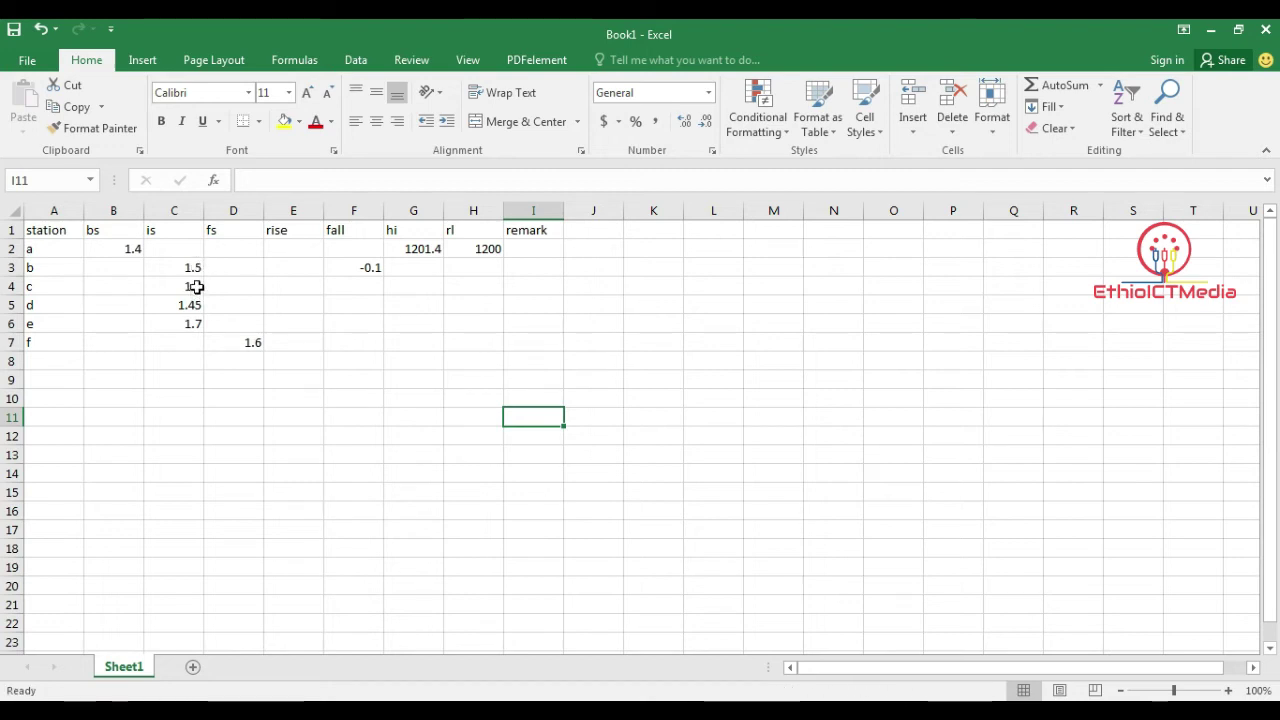
Enter =C3-C4 in E4 so station c's rise shows 0.2
{"action": "left_click", "coordinate": [292, 285]}
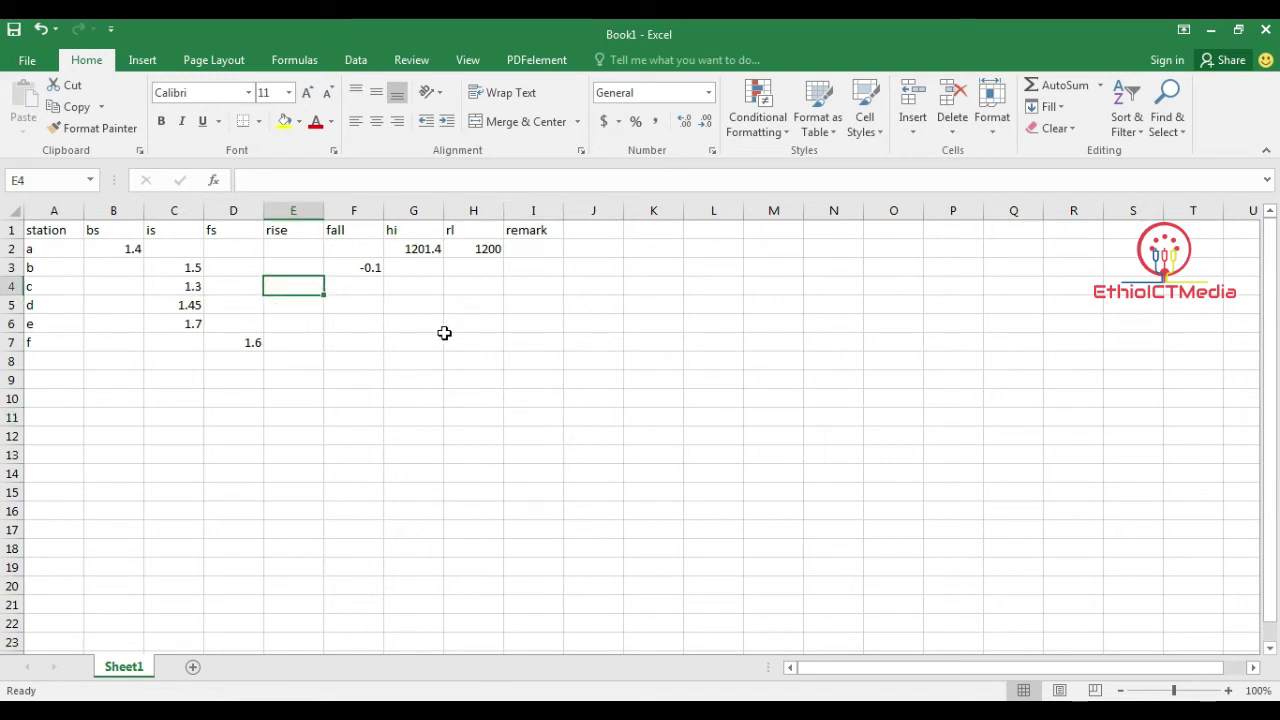
{"action": "type", "text": "="}
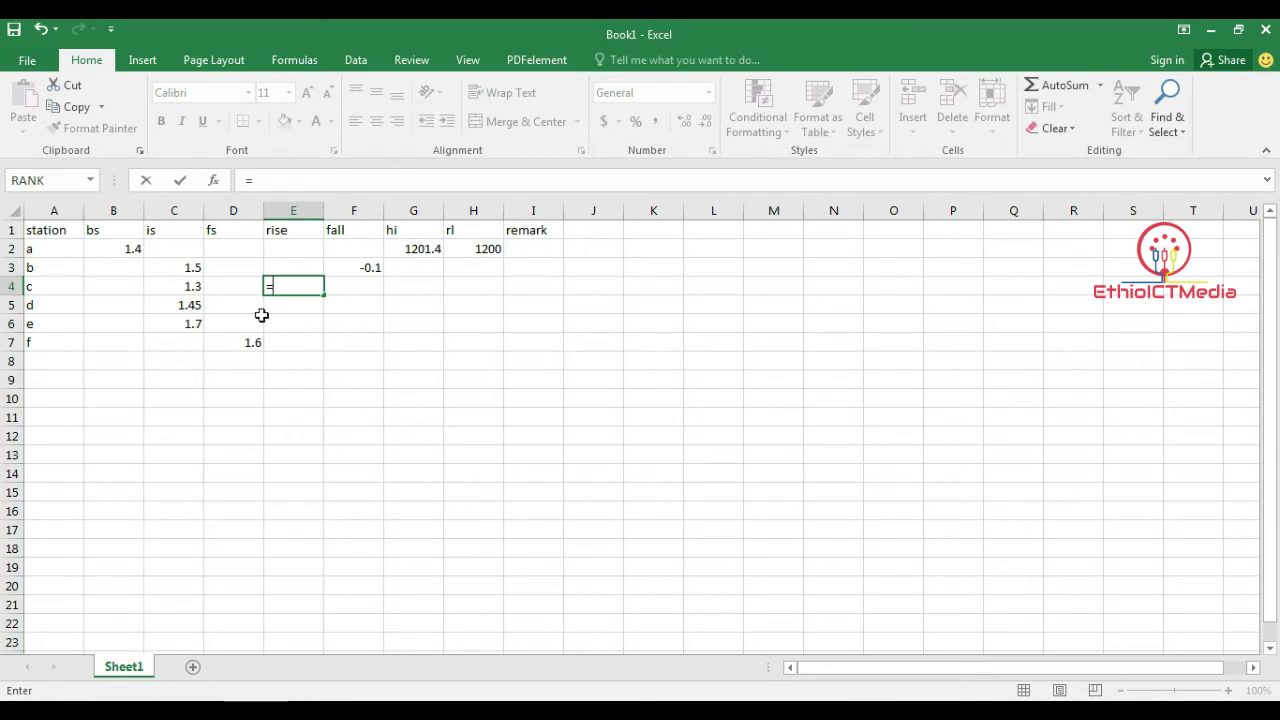
{"action": "left_click", "coordinate": [195, 267]}
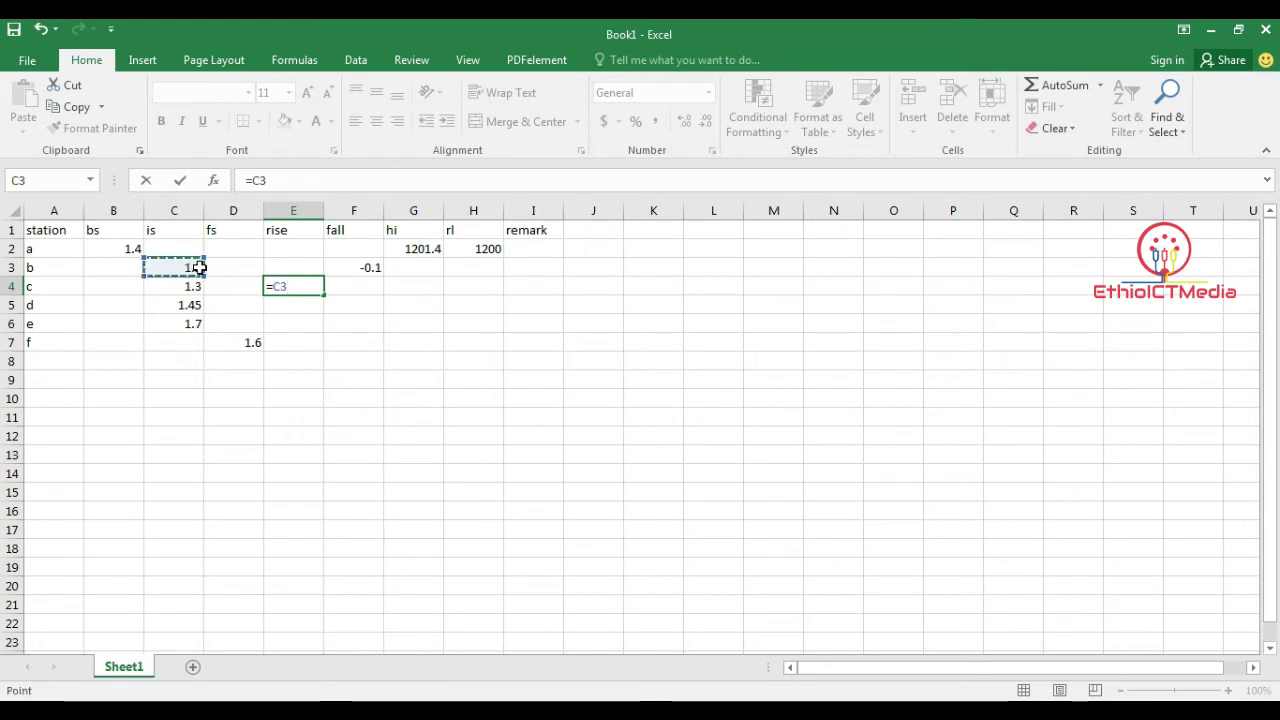
{"action": "type", "text": "-"}
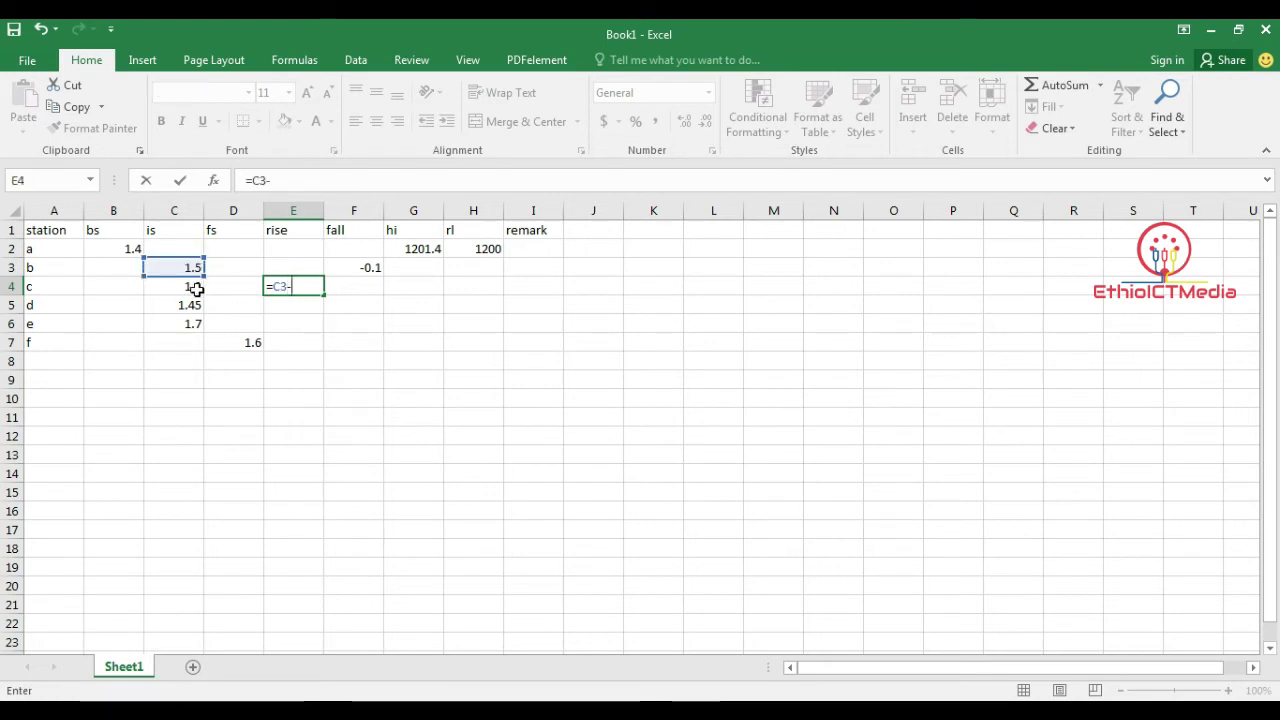
{"action": "left_click", "coordinate": [196, 288]}
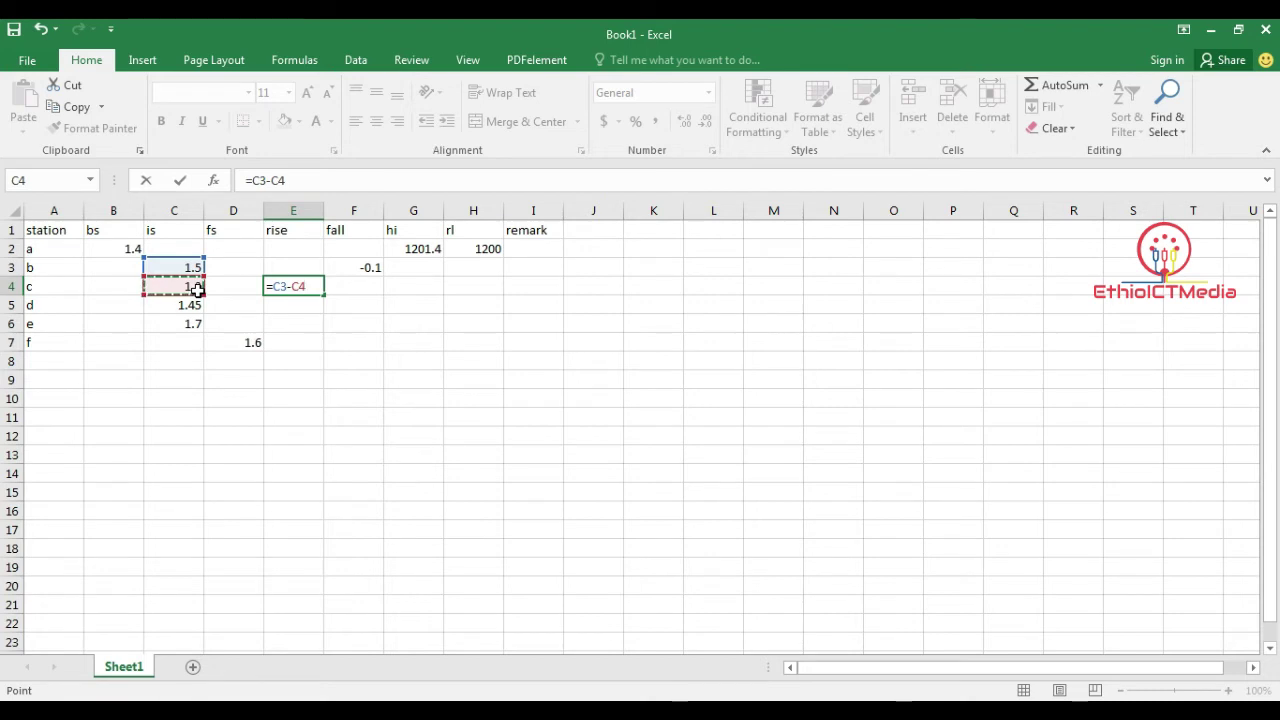
{"action": "key", "text": "Return"}
{"action": "left_click", "coordinate": [434, 364]}
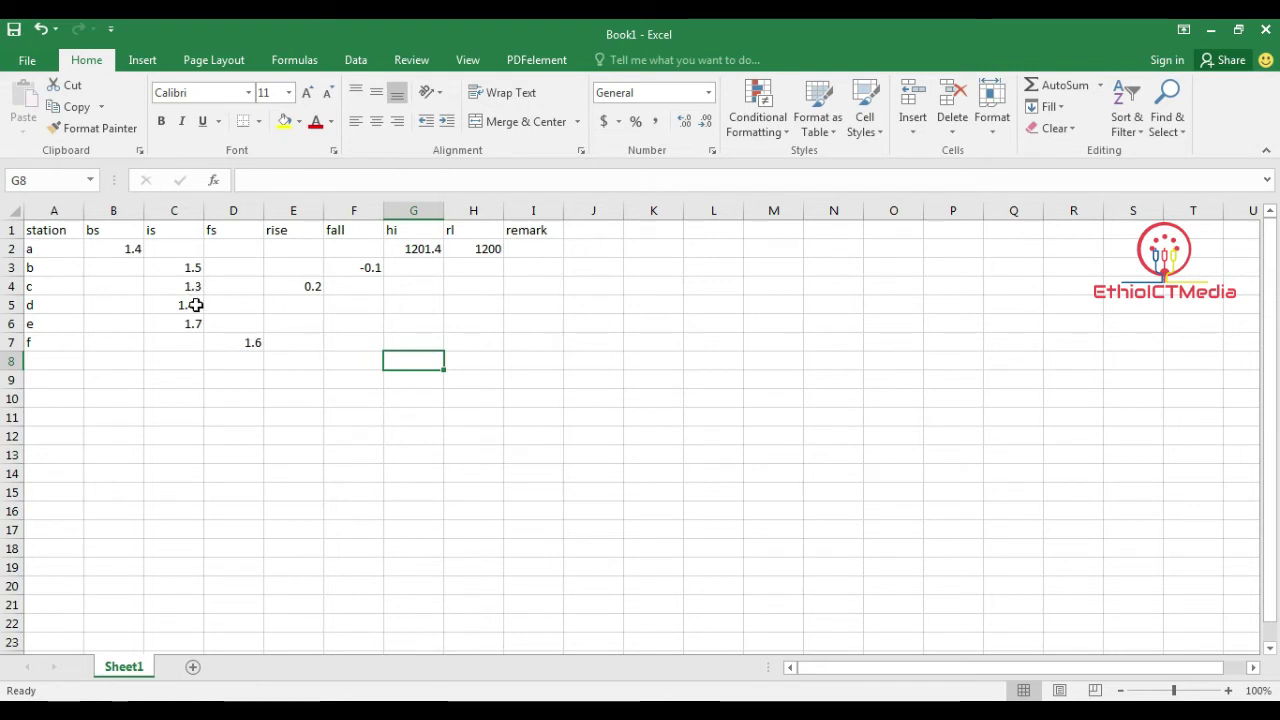
Enter =C4-C5 in F5 so station d's fall shows -0.15
{"action": "left_click", "coordinate": [367, 301]}
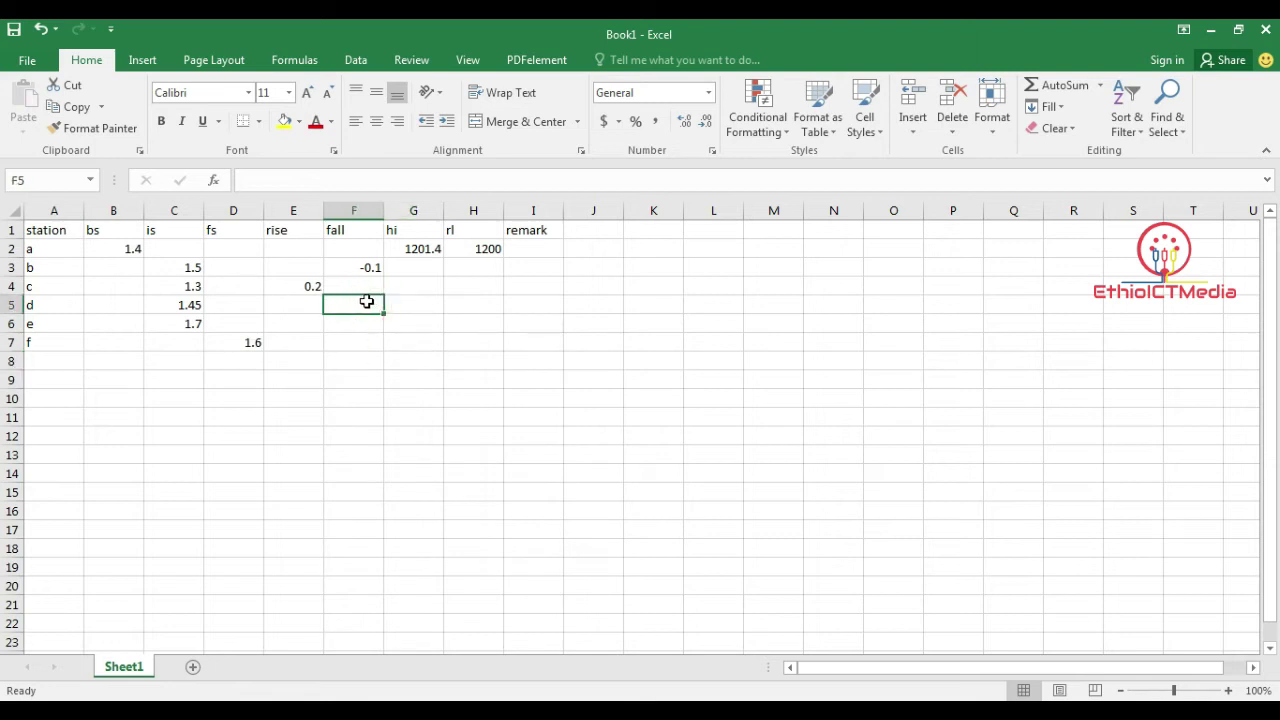
{"action": "type", "text": "="}
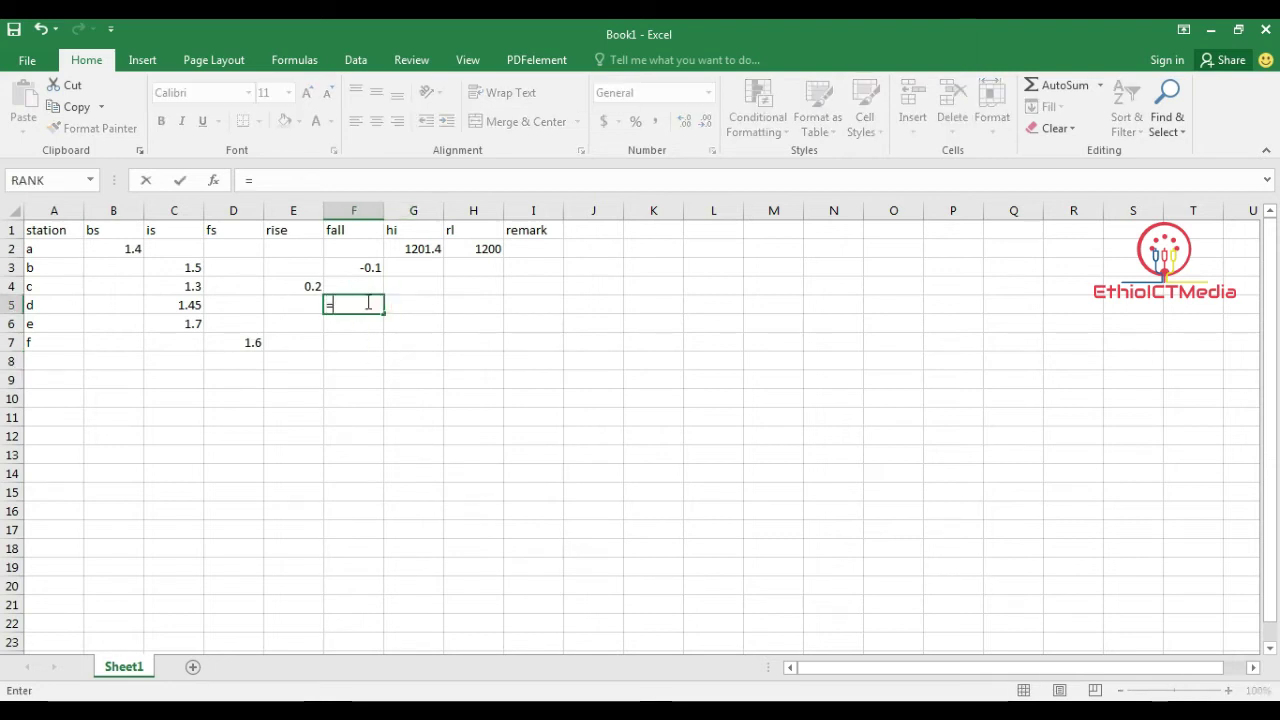
{"action": "left_click", "coordinate": [195, 287]}
{"action": "type", "text": "-"}
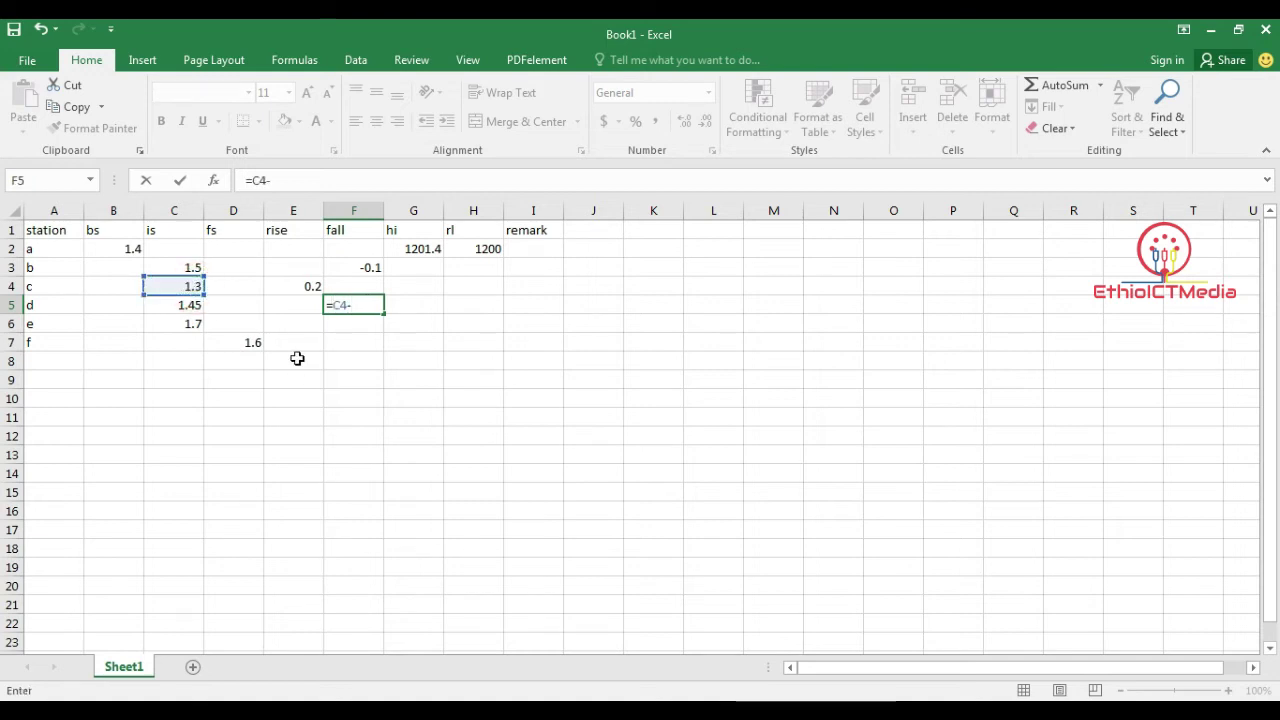
{"action": "left_click", "coordinate": [191, 307]}
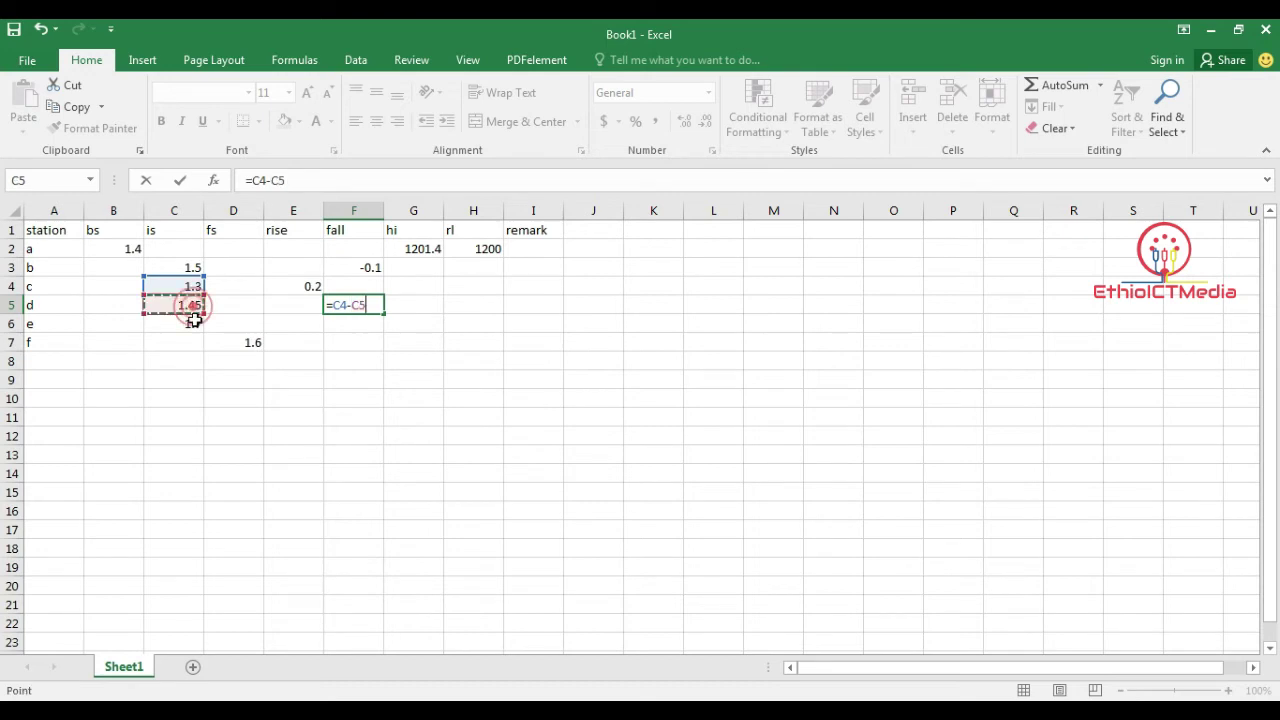
{"action": "key", "text": "Return"}
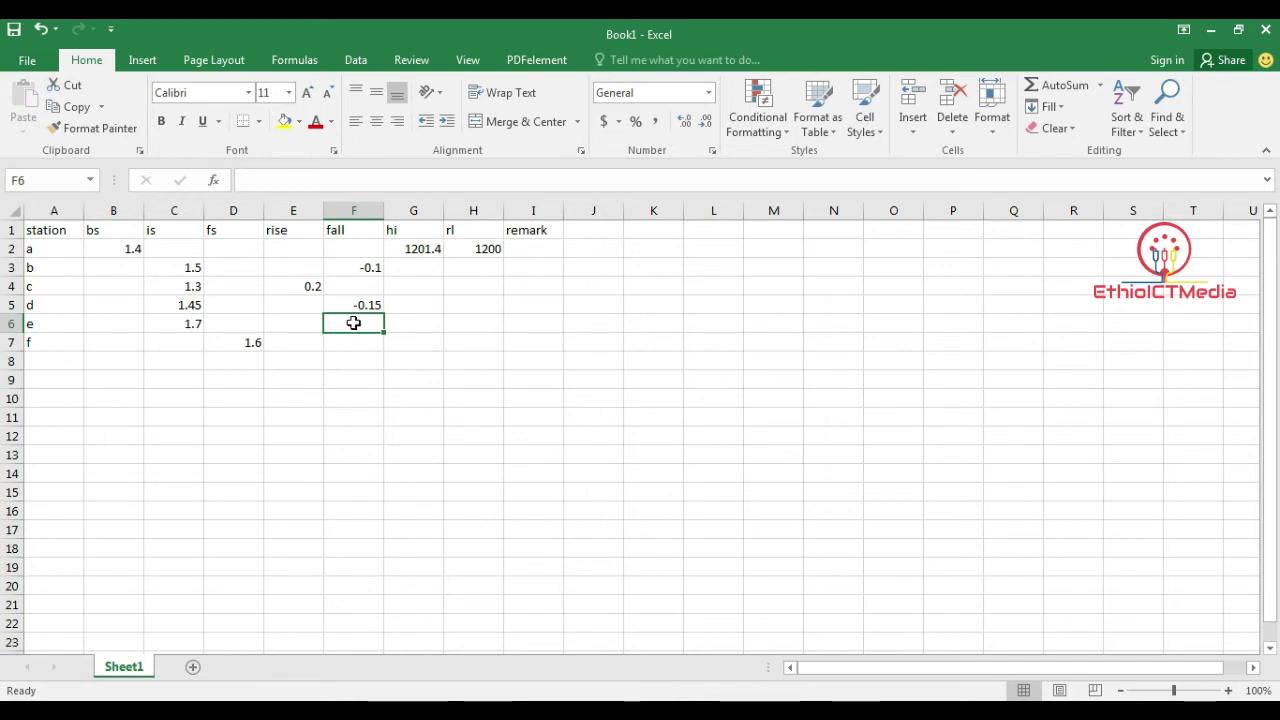
Enter =C5-C6 in F6 so station e's fall shows -0.25
{"action": "type", "text": "="}
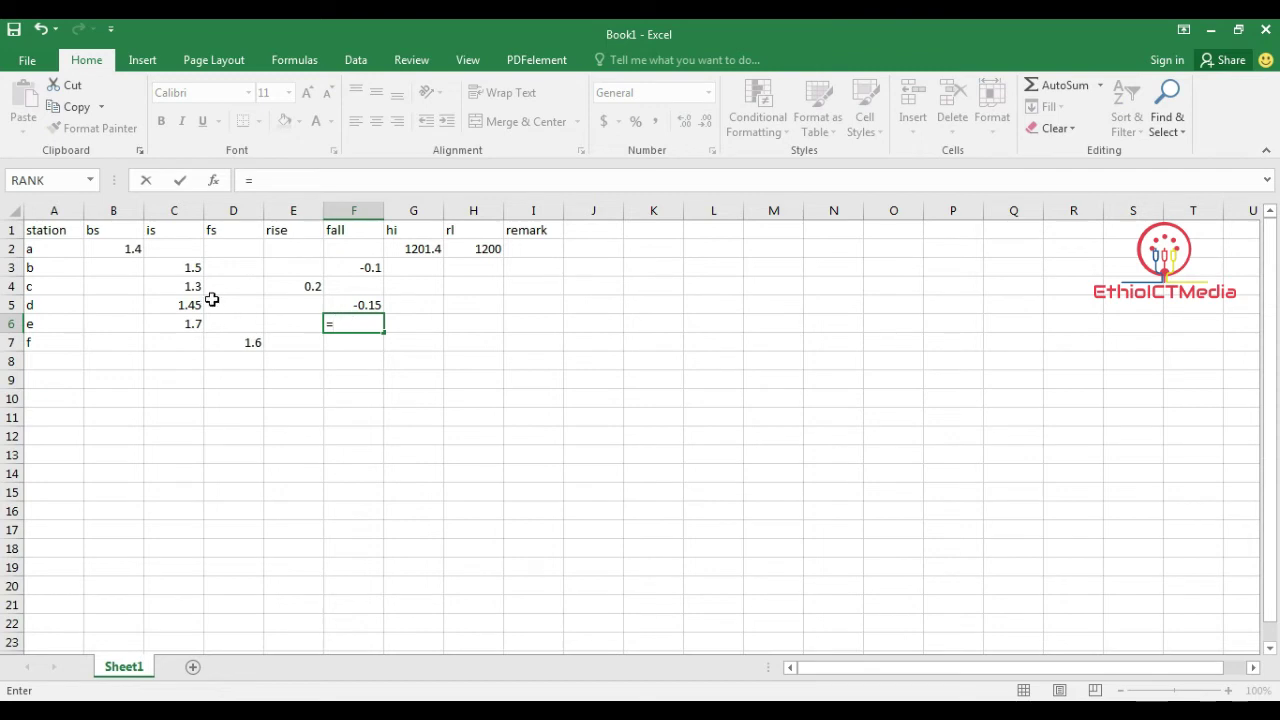
{"action": "left_click", "coordinate": [192, 305]}
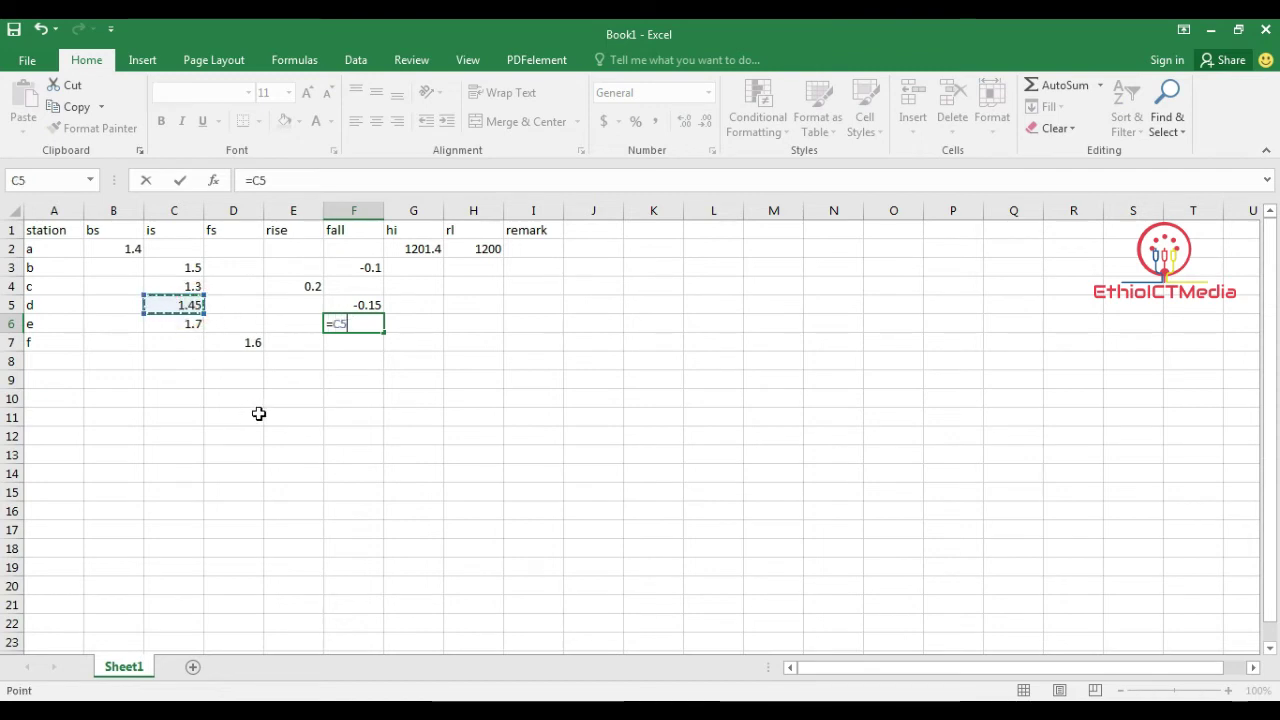
{"action": "type", "text": "-"}
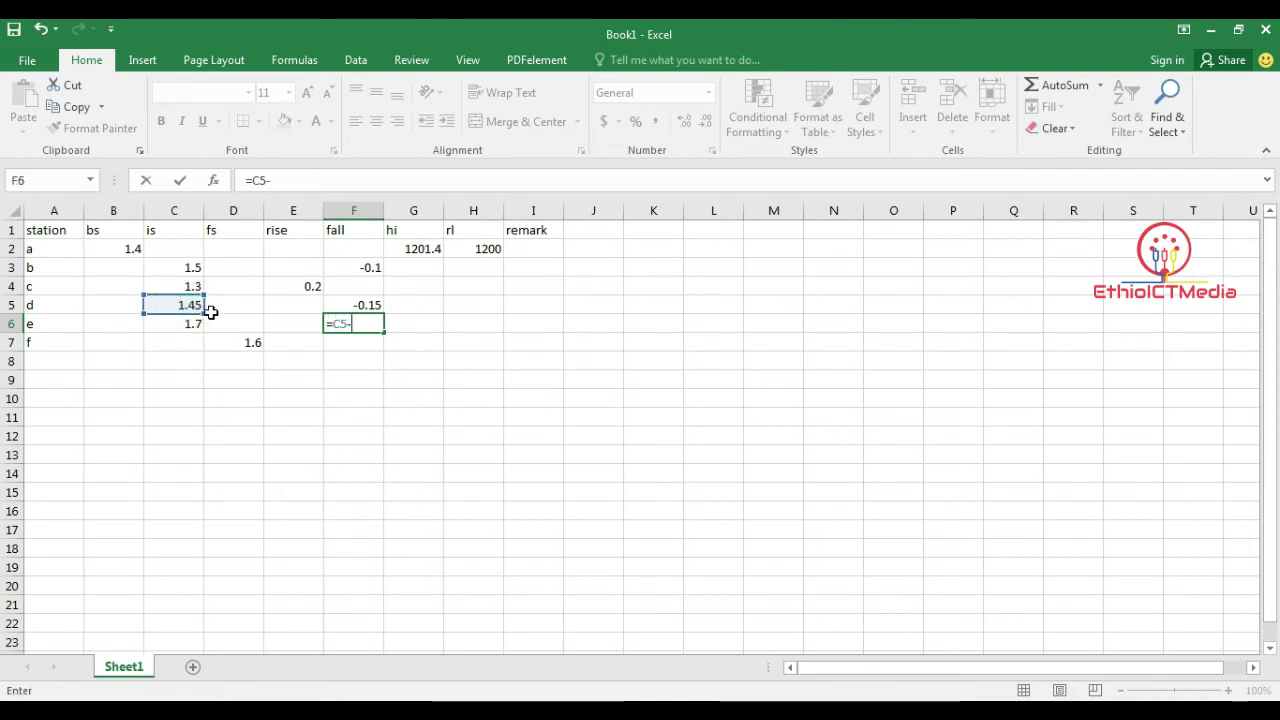
{"action": "left_click", "coordinate": [190, 324]}
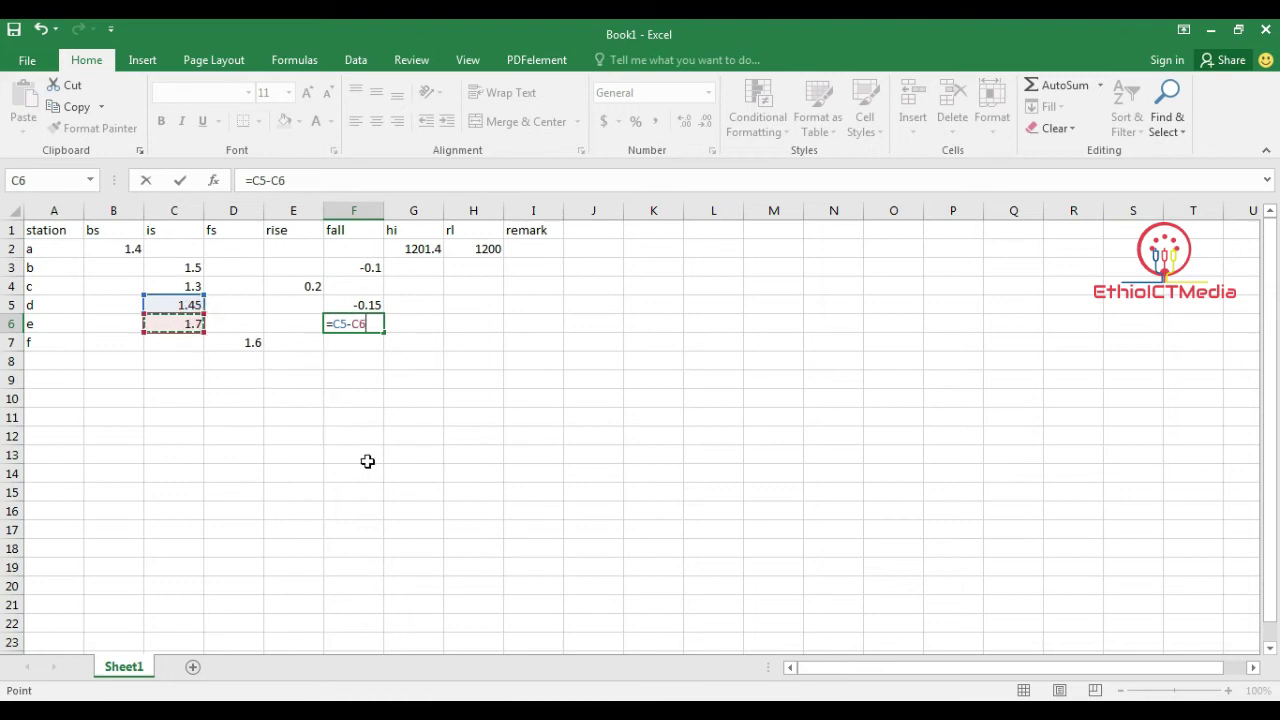
{"action": "key", "text": "Return"}
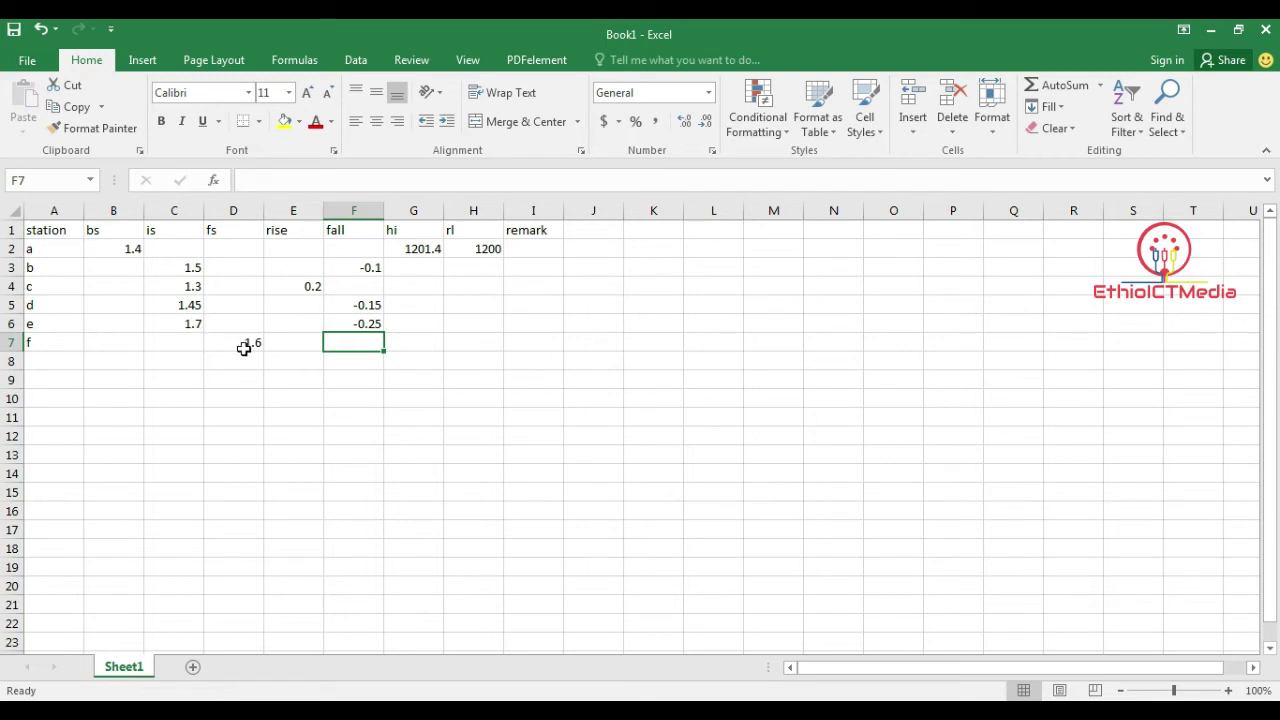
Enter =C6-D7 in E7 so station f's rise shows 0.1
{"action": "left_click", "coordinate": [295, 343]}
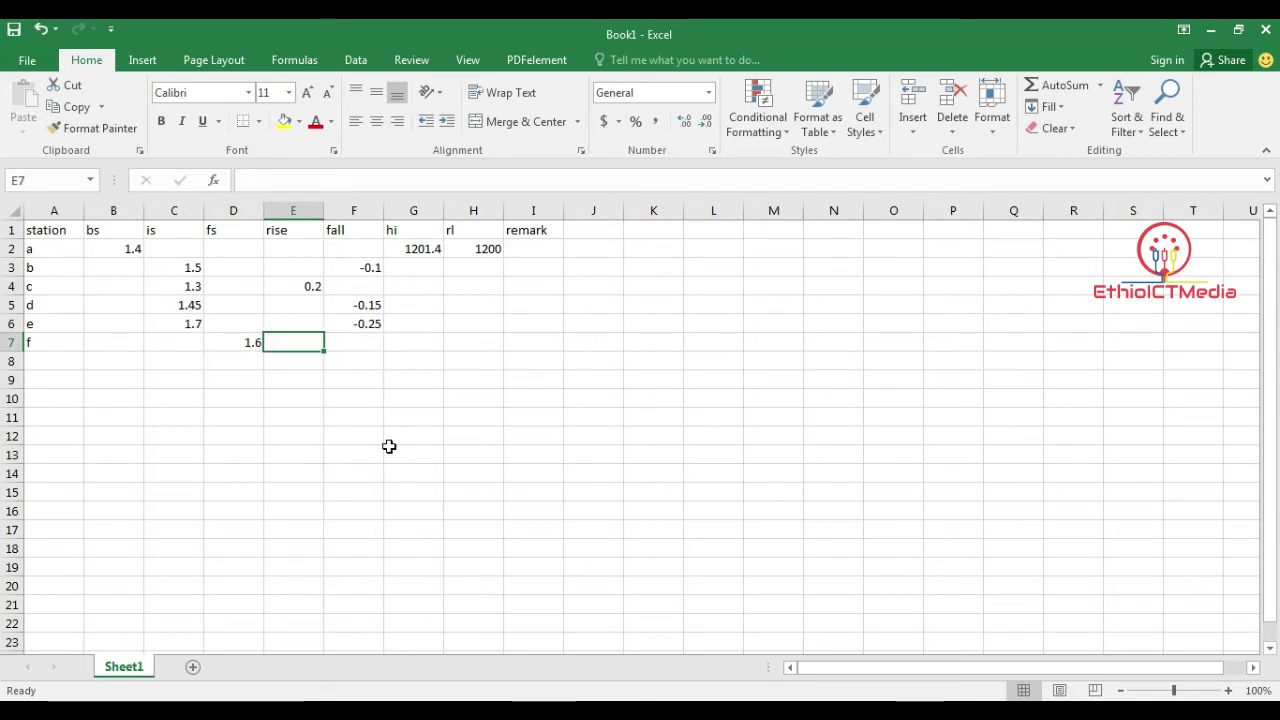
{"action": "type", "text": "="}
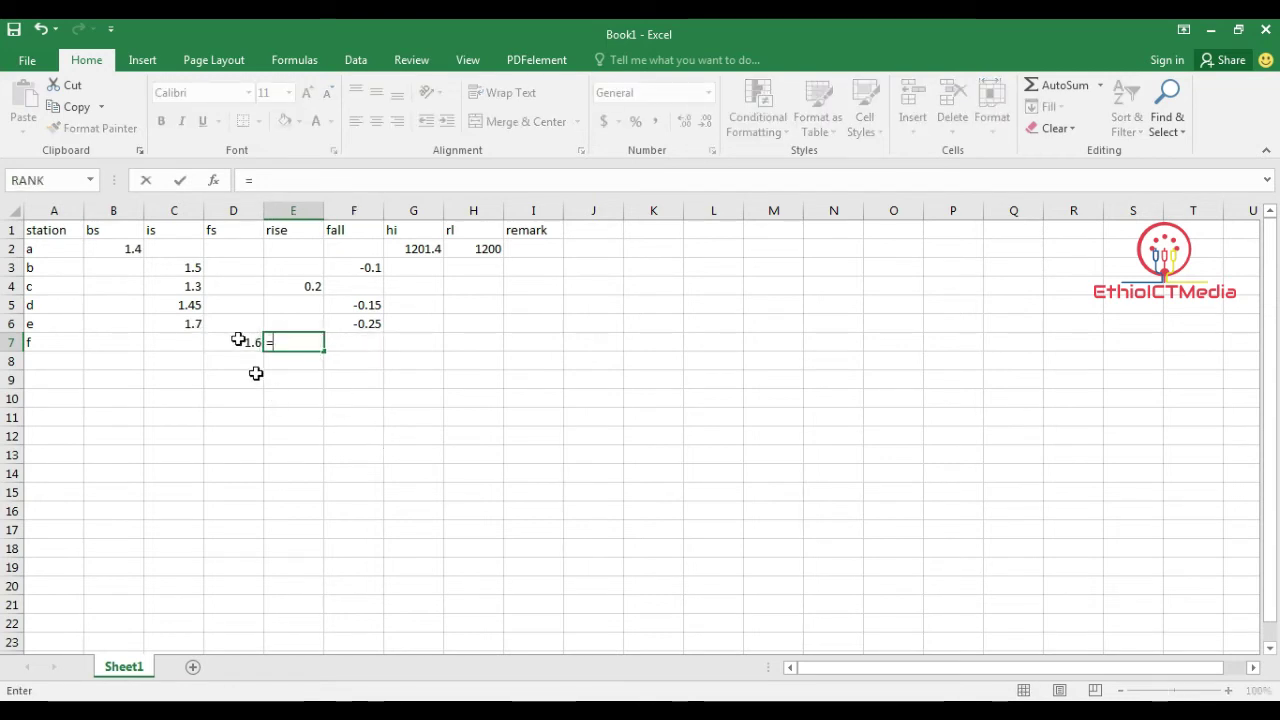
{"action": "left_click", "coordinate": [200, 322]}
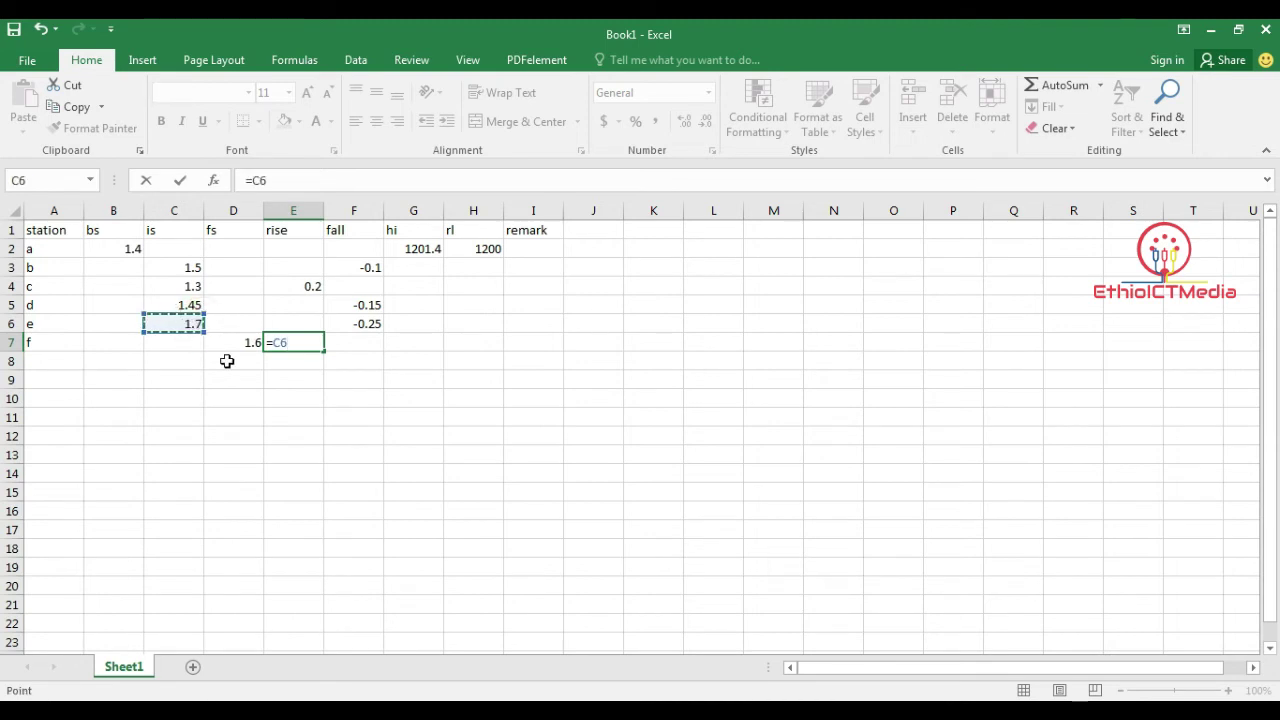
{"action": "type", "text": "-"}
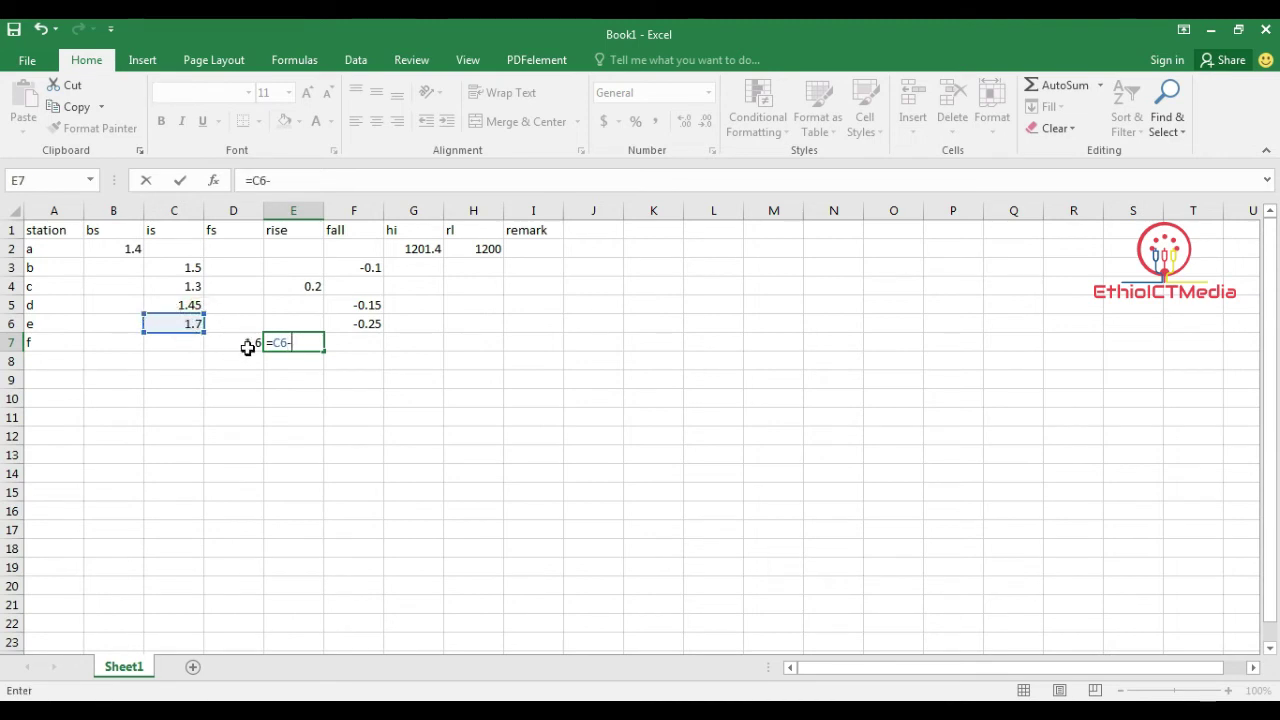
{"action": "left_click", "coordinate": [250, 345]}
{"action": "key", "text": "Return"}
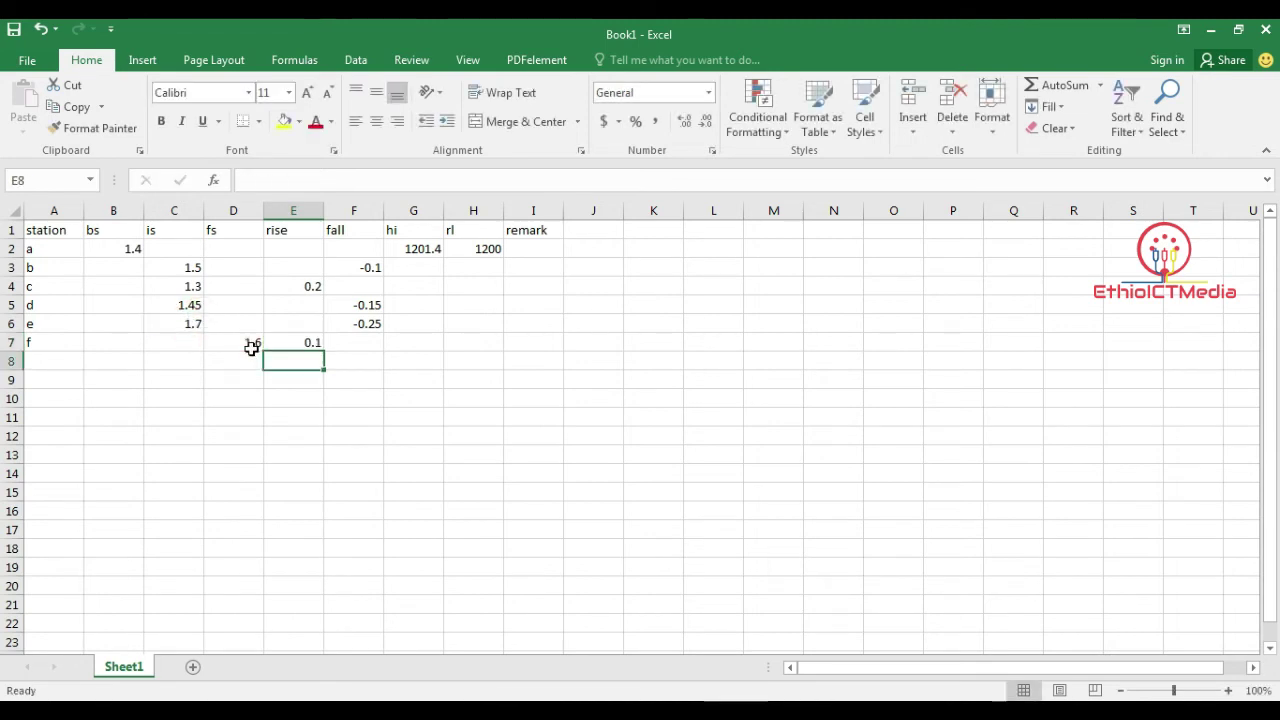
{"action": "left_click", "coordinate": [400, 398]}
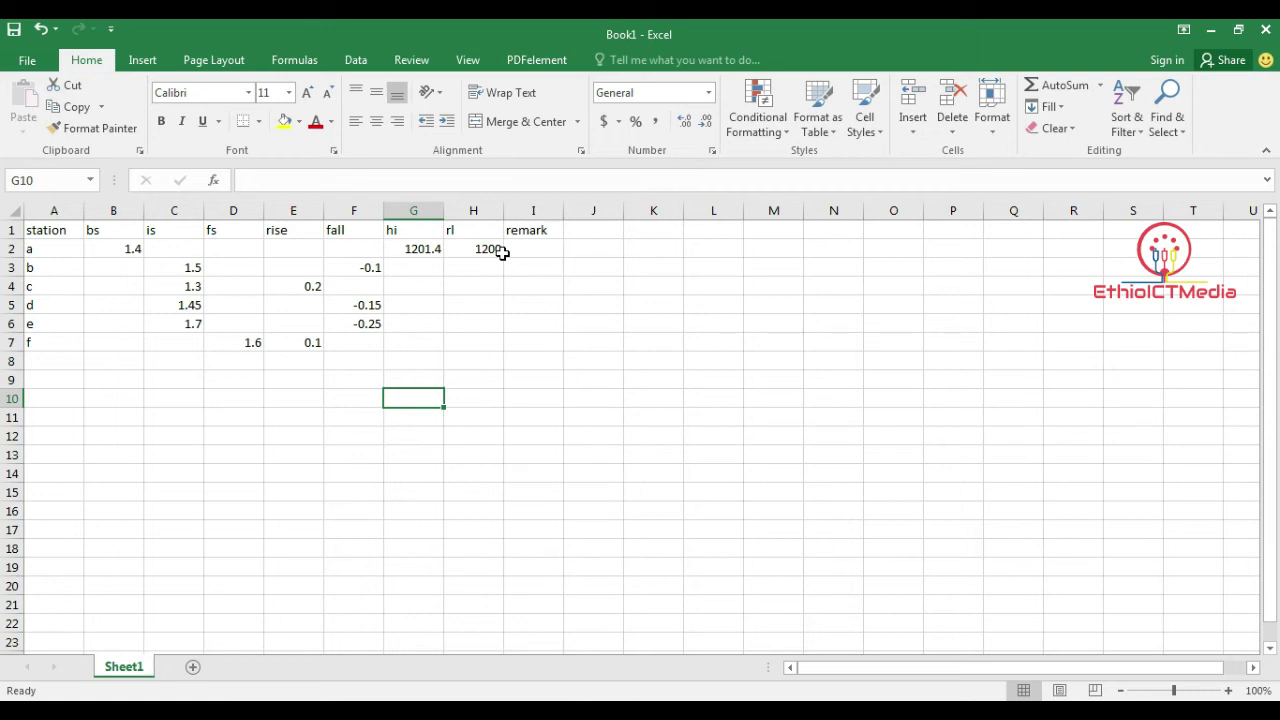
{"action": "left_click", "coordinate": [494, 267]}
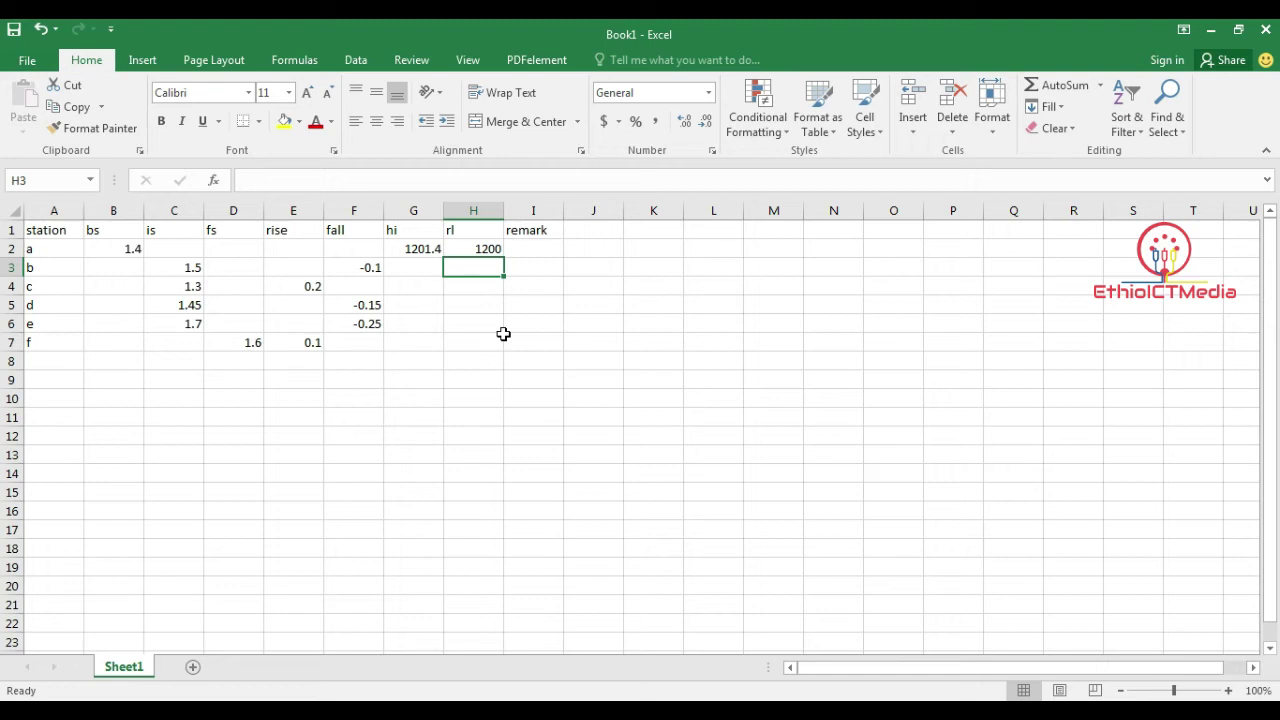
{"action": "type", "text": "="}
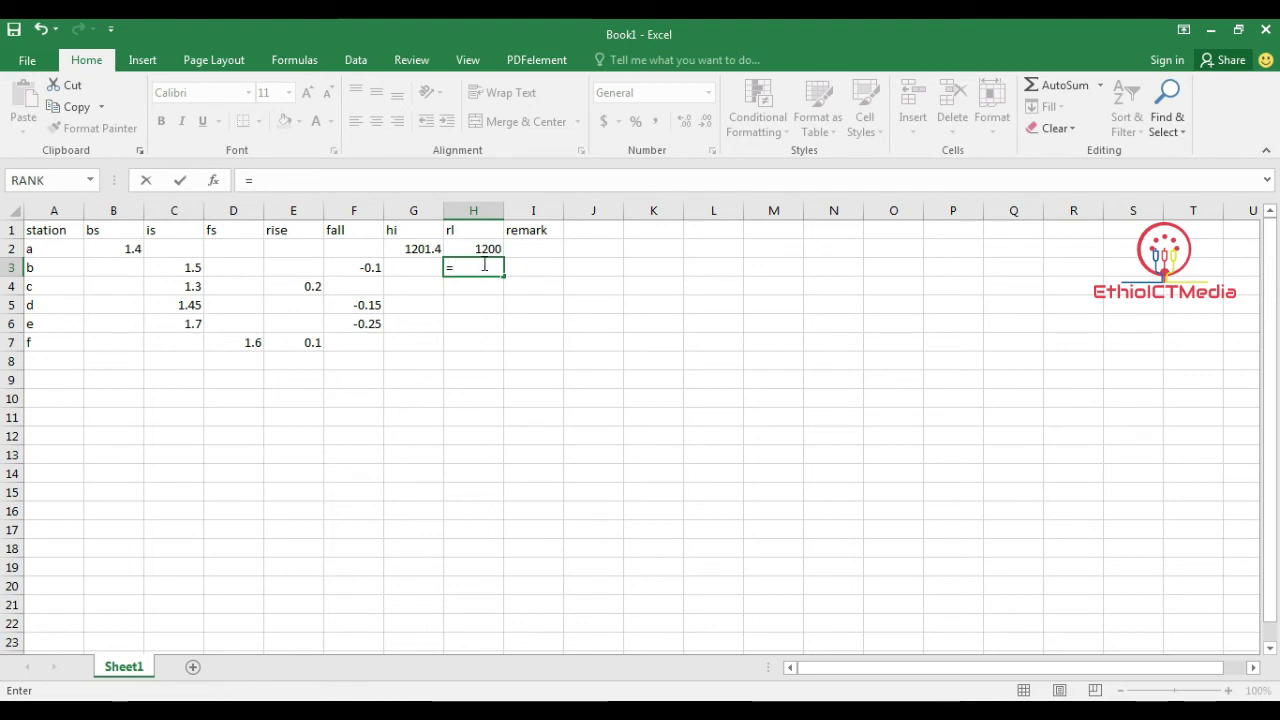
Complete H3 as =H2+F3, giving station b's reduced level 1199.9
{"action": "left_click", "coordinate": [484, 250]}
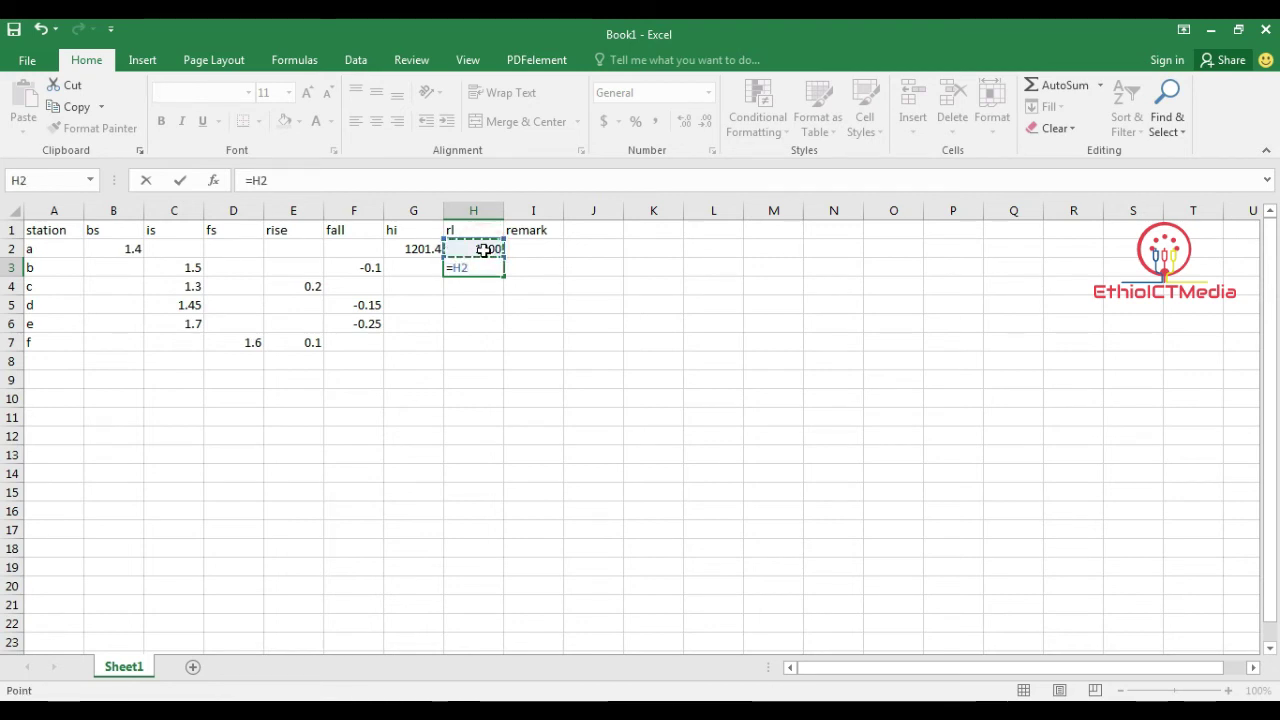
{"action": "type", "text": "+"}
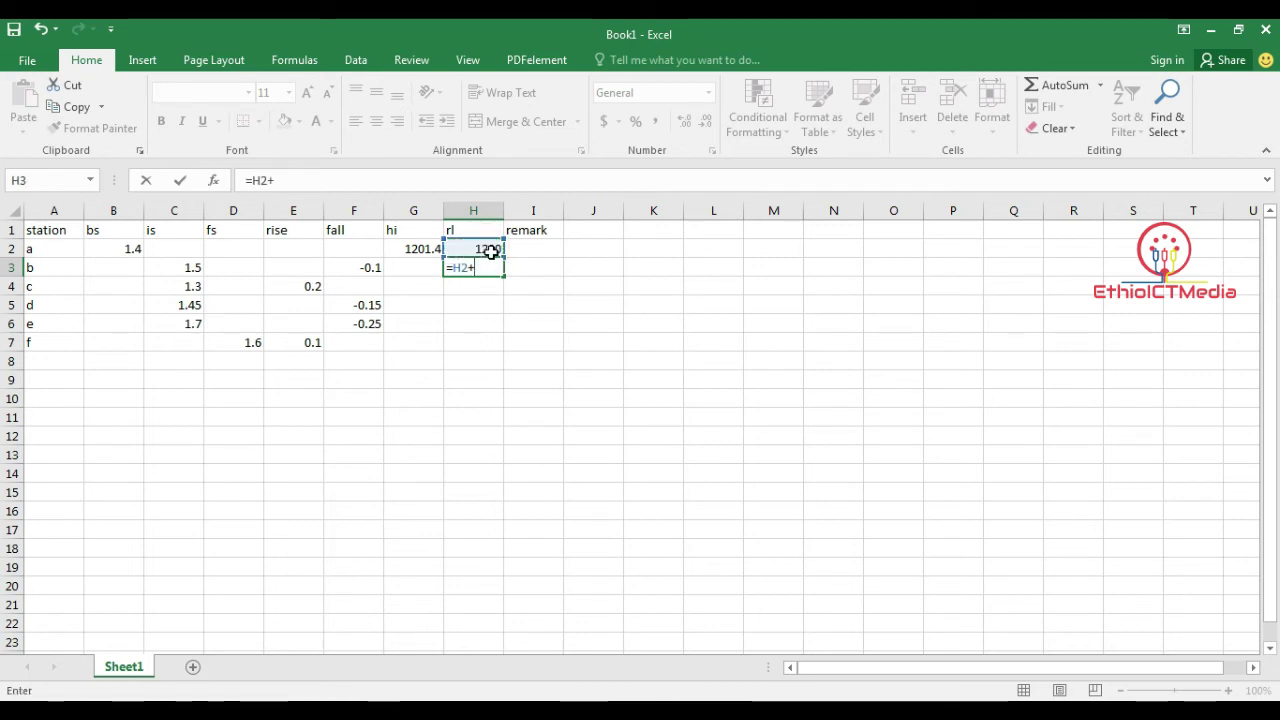
{"action": "left_click", "coordinate": [373, 268]}
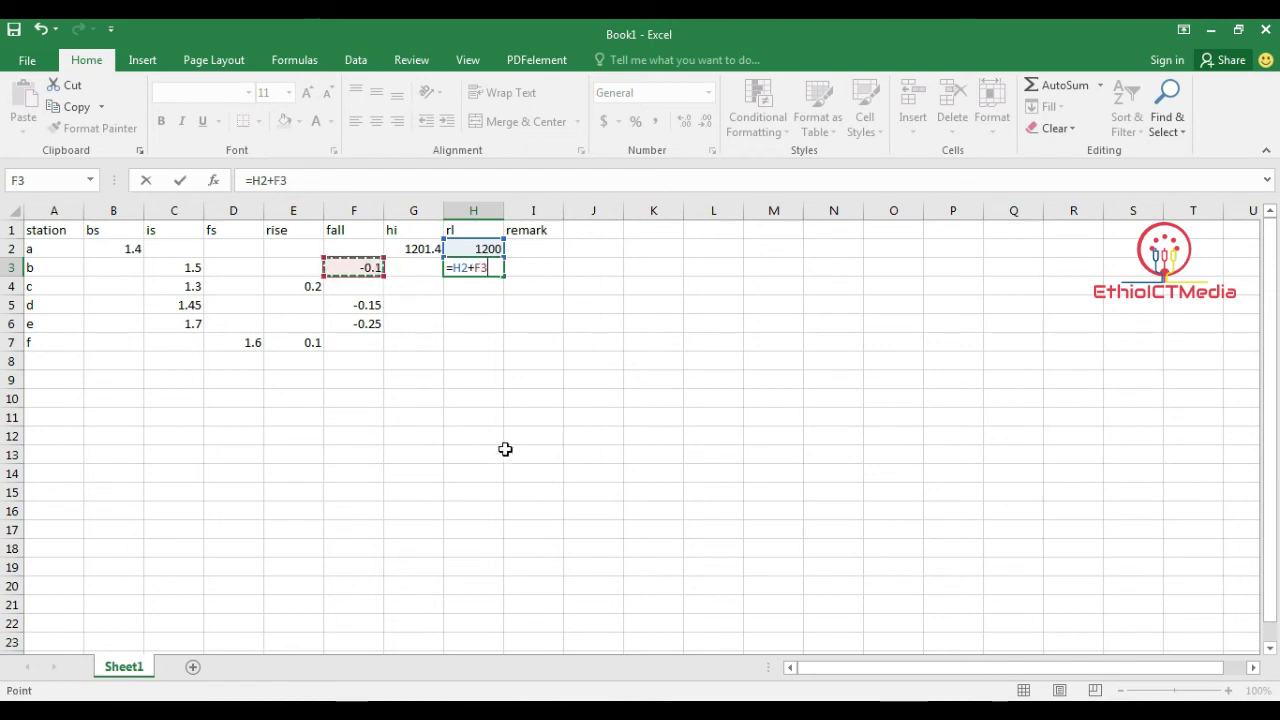
{"action": "key", "text": "Return"}
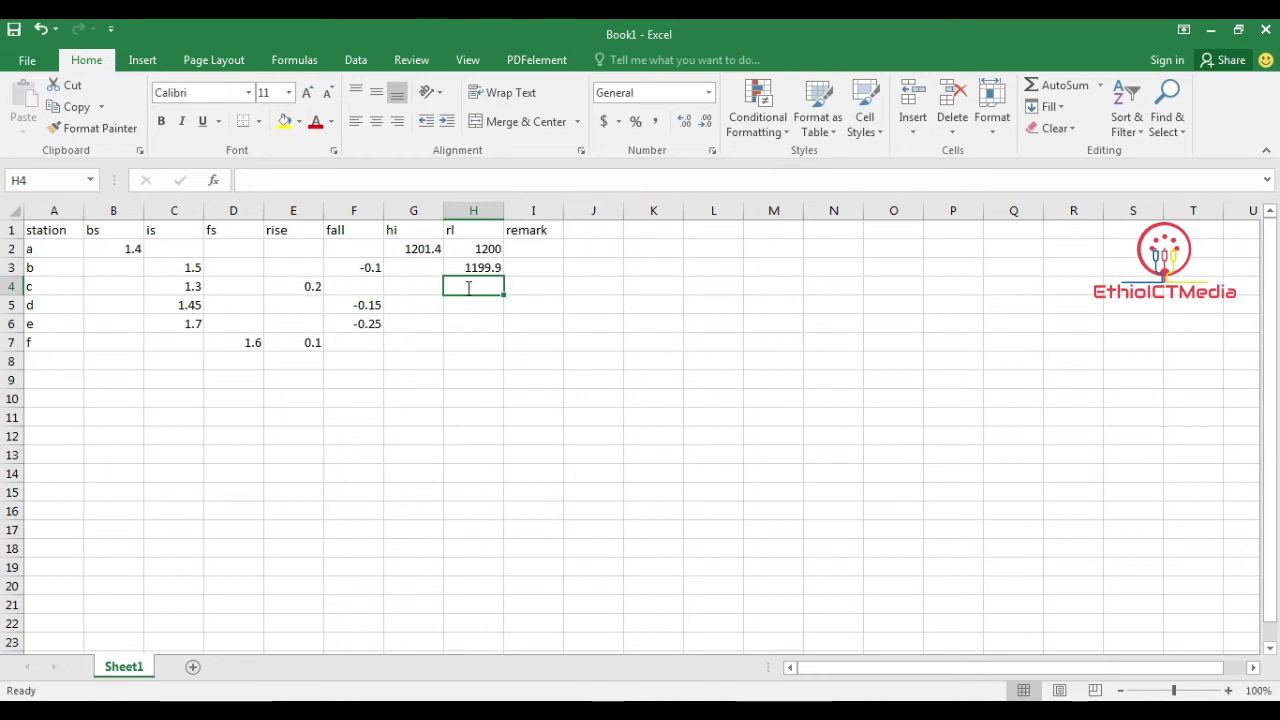
Enter =H3+E4 in H4, giving station c's reduced level 1200.1
{"action": "type", "text": "="}
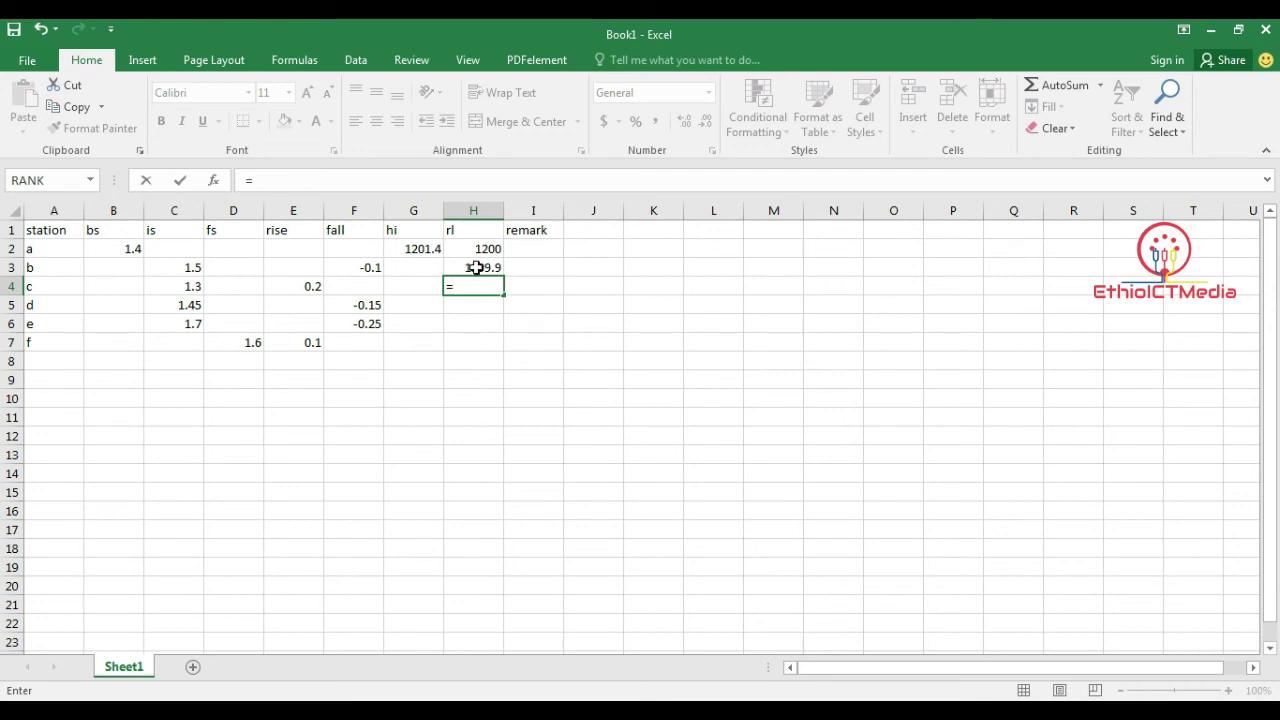
{"action": "left_click", "coordinate": [477, 268]}
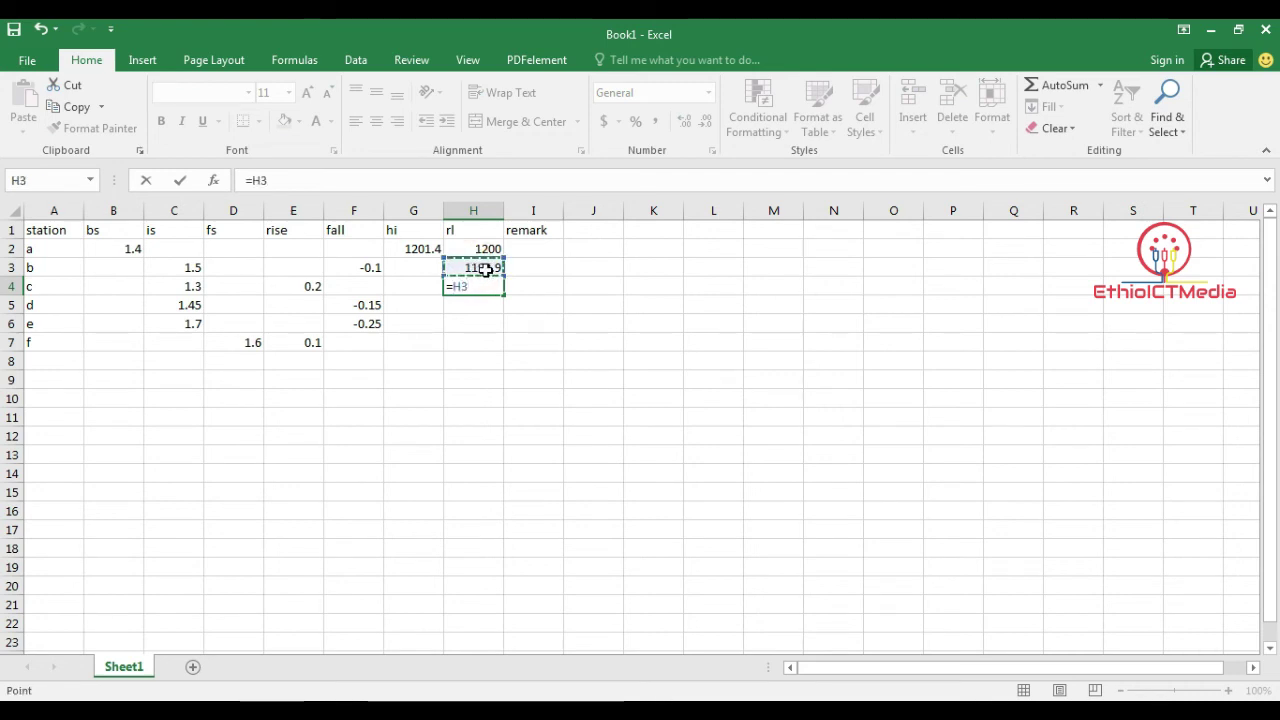
{"action": "type", "text": "+"}
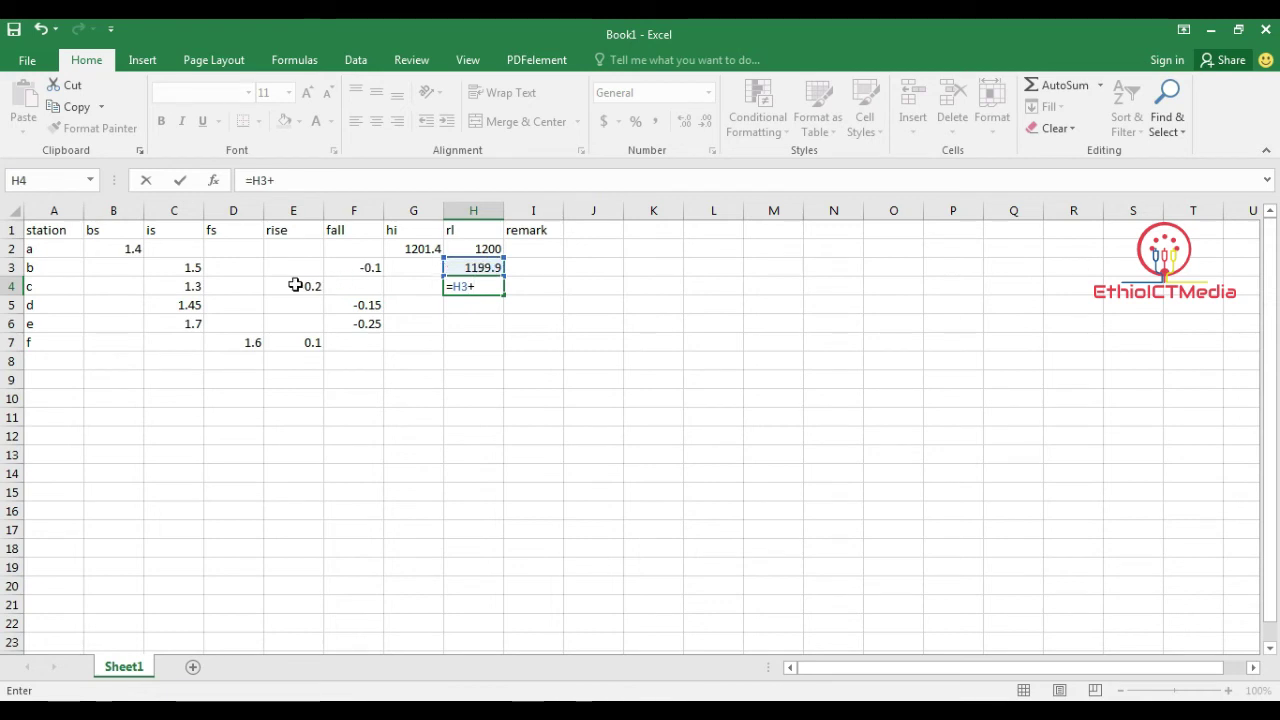
{"action": "left_click", "coordinate": [295, 285]}
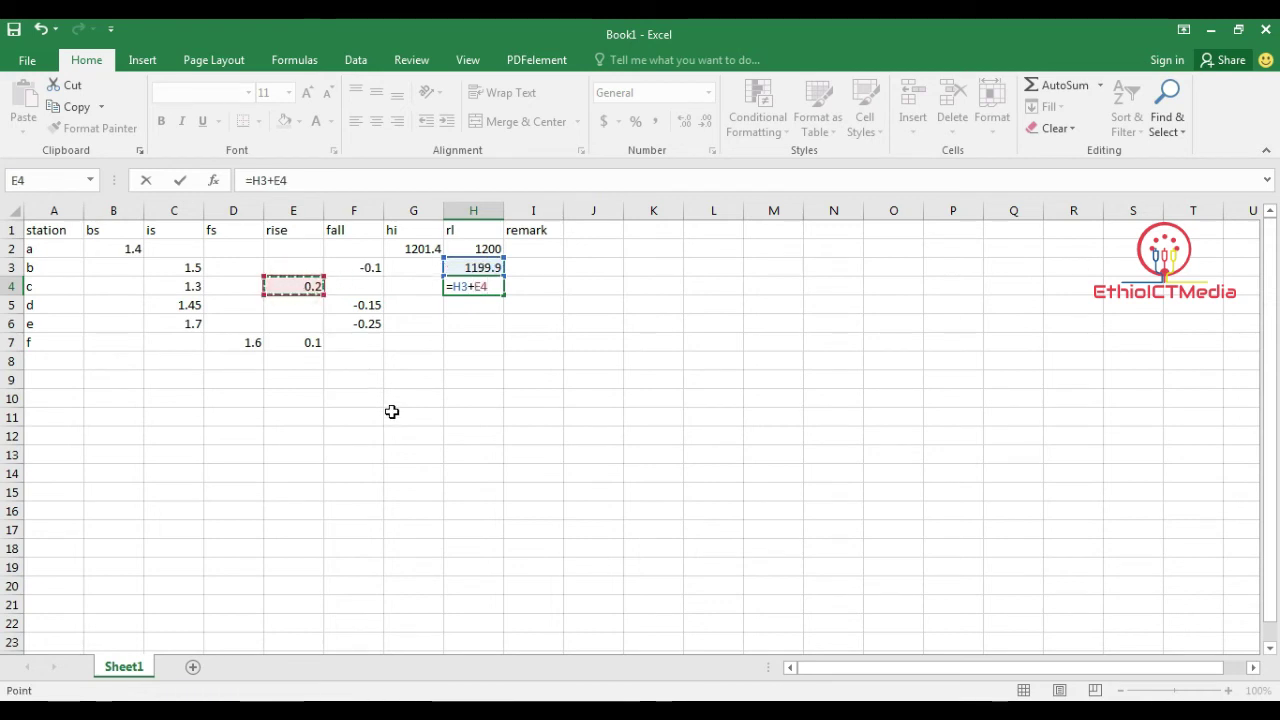
{"action": "key", "text": "Return"}
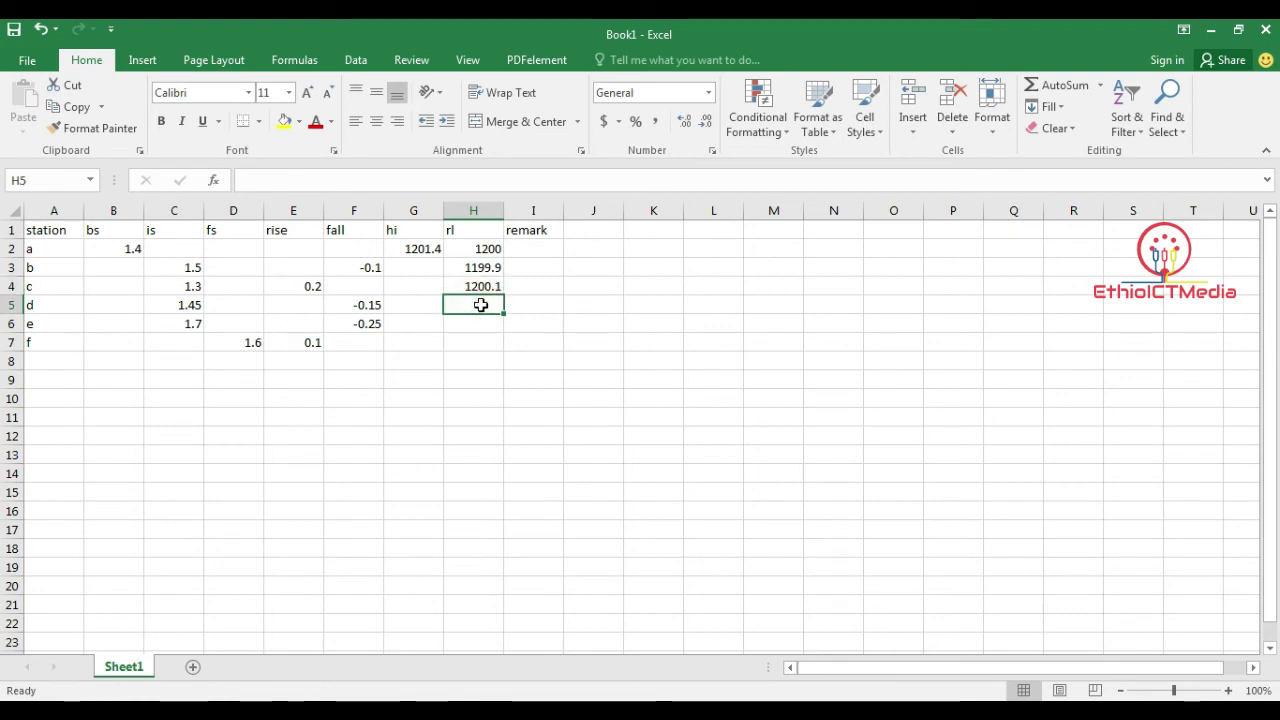
Enter =H4+F5 in H5, giving station d's reduced level 1199.95
{"action": "type", "text": "="}
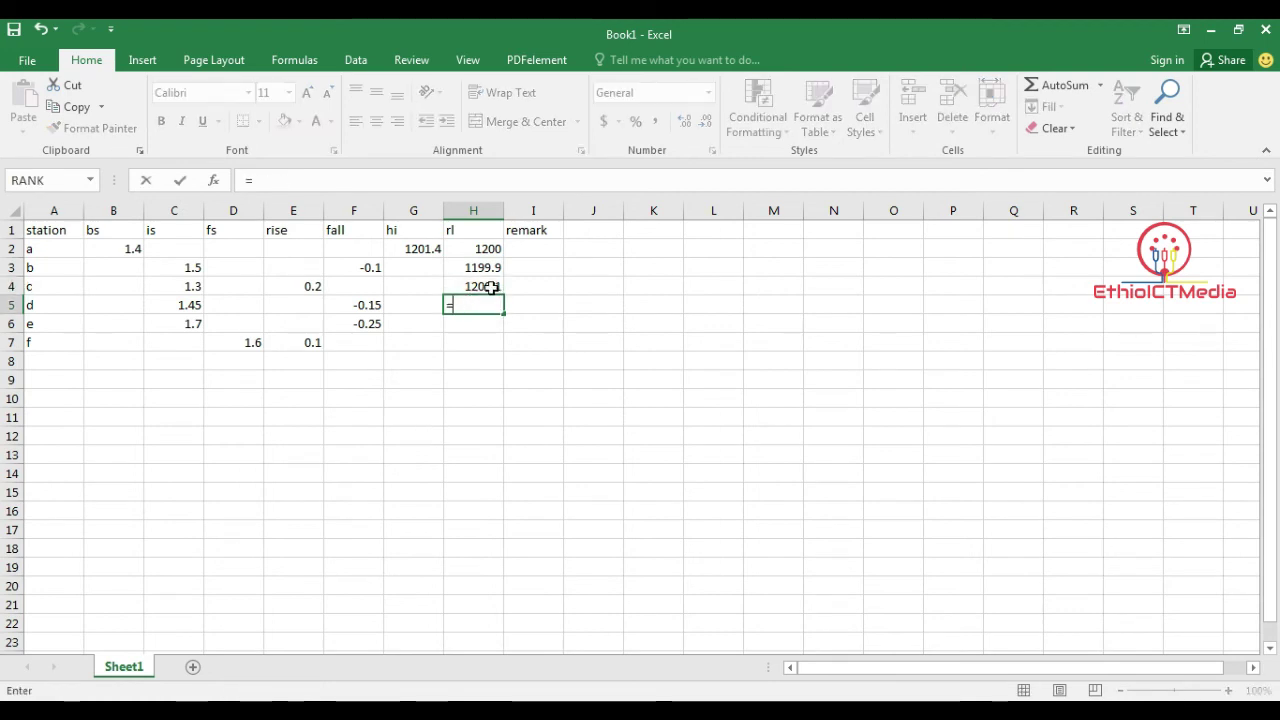
{"action": "left_click", "coordinate": [493, 286]}
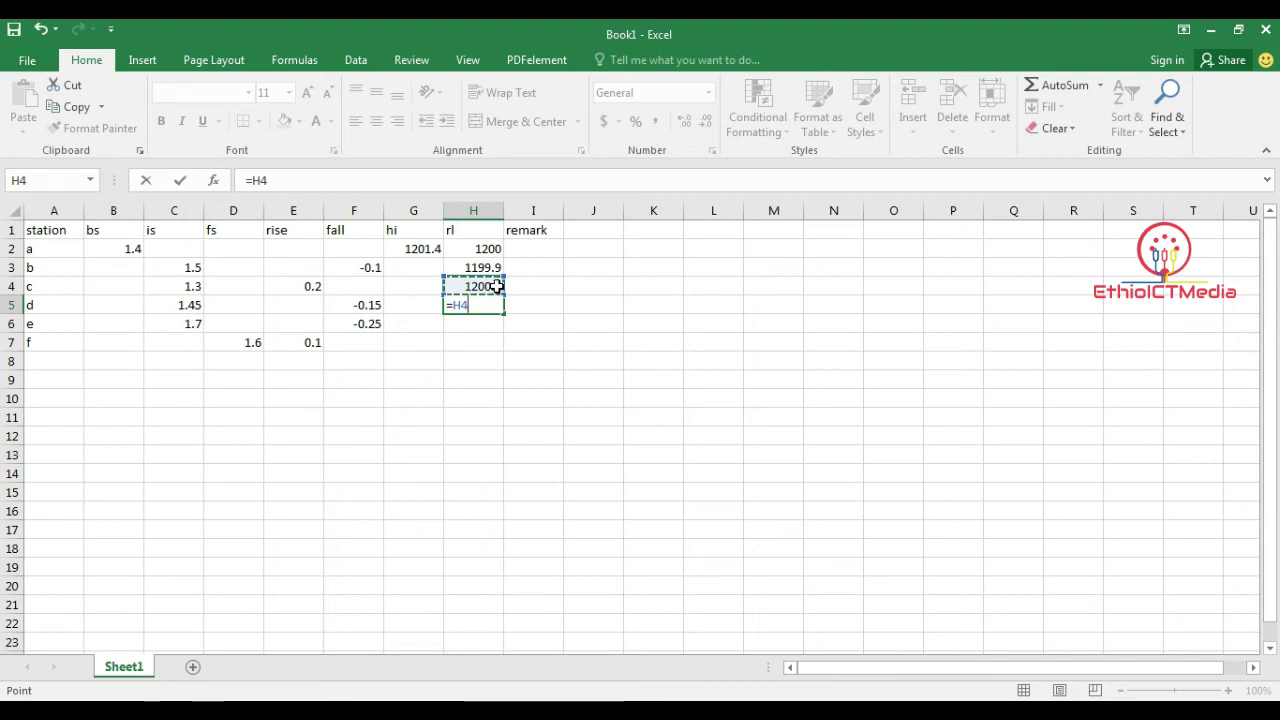
{"action": "type", "text": "+"}
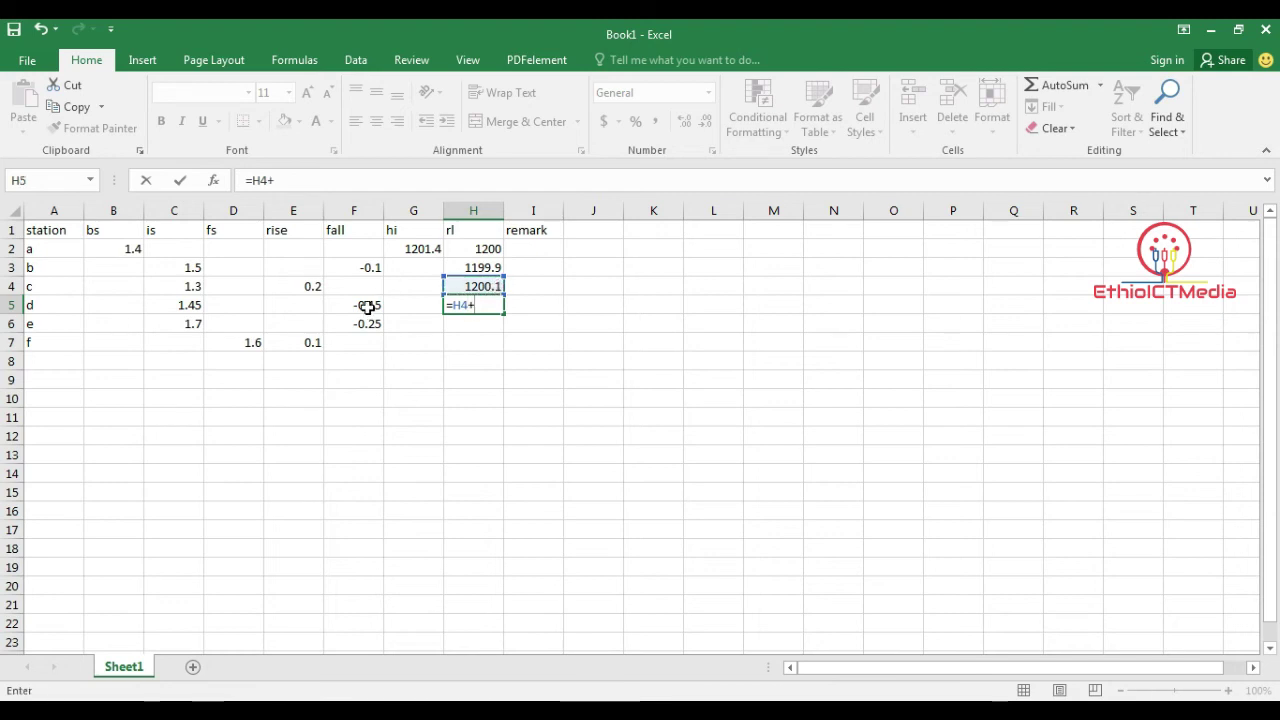
{"action": "left_click", "coordinate": [367, 306]}
{"action": "key", "text": "Return"}
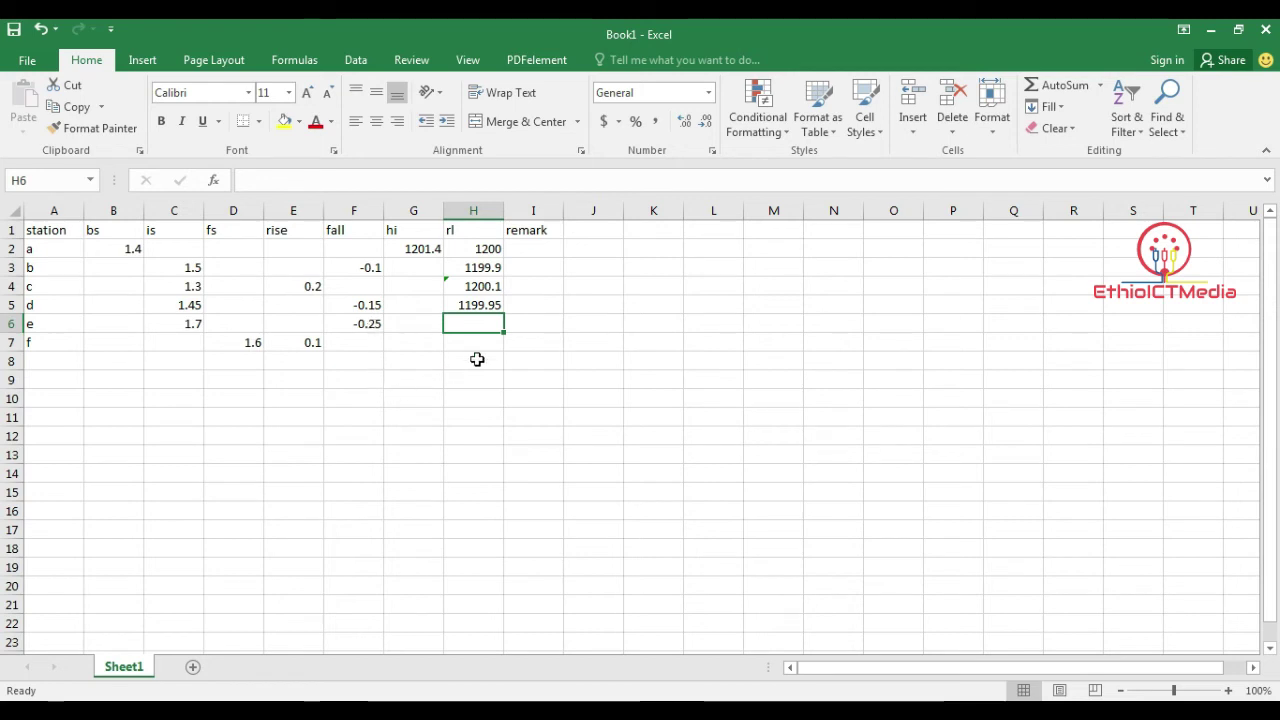
Enter =H5+F6 in H6, giving station e's reduced level 1199.7
{"action": "type", "text": "="}
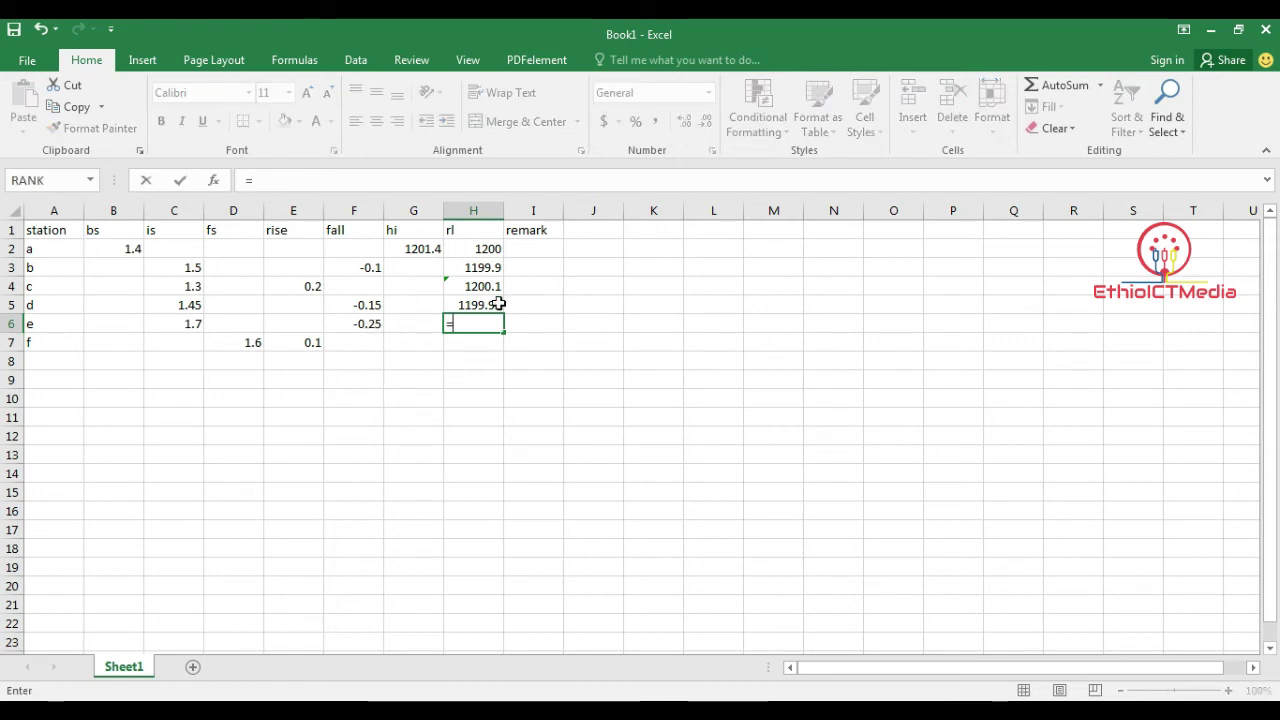
{"action": "left_click", "coordinate": [490, 305]}
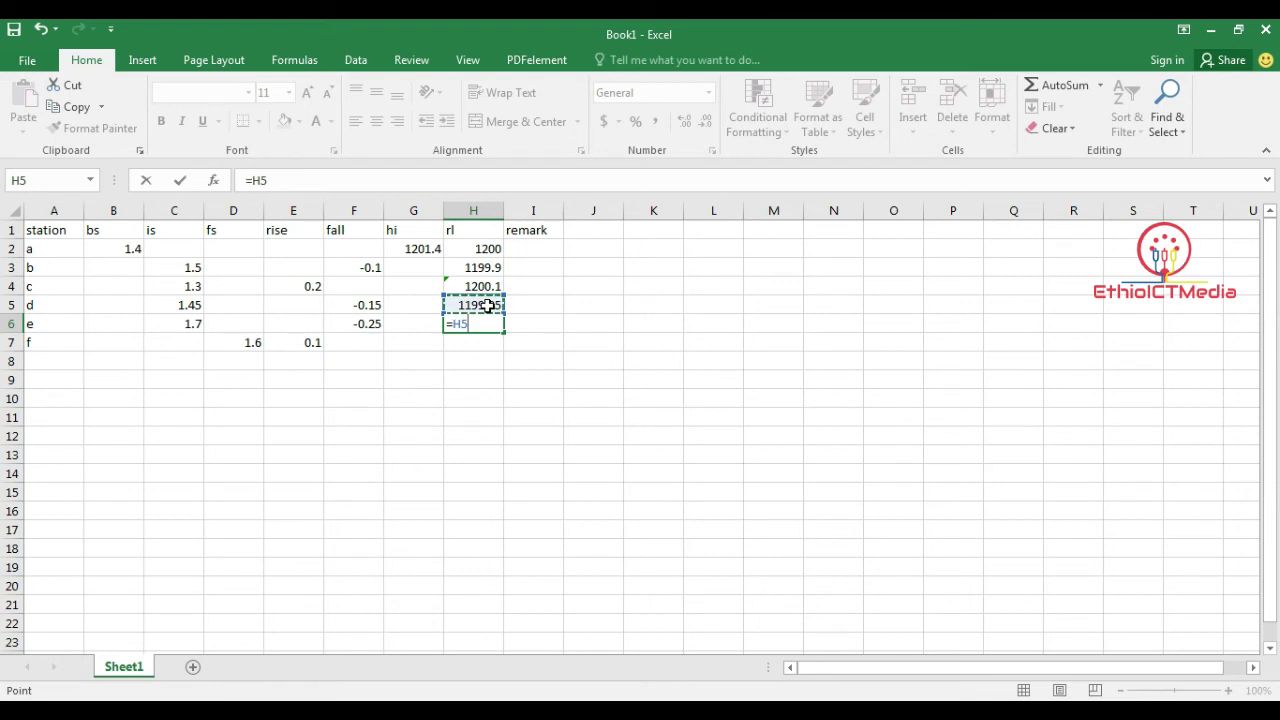
{"action": "type", "text": "+"}
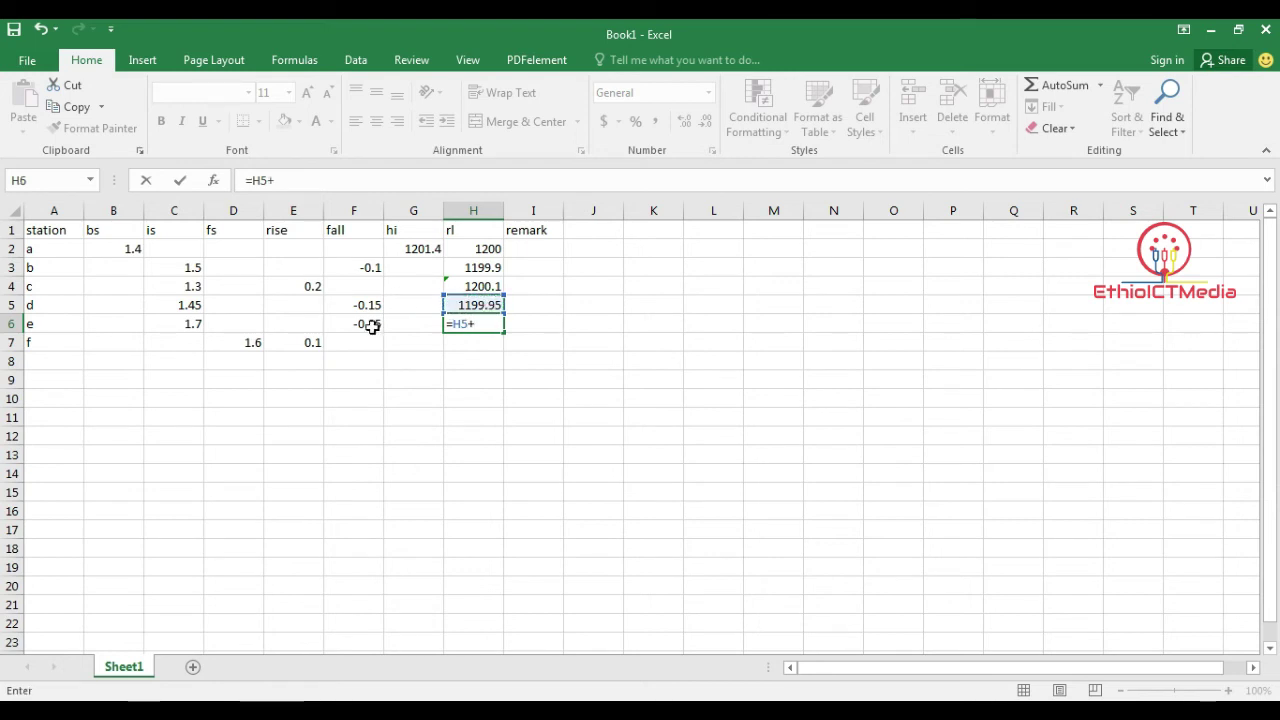
{"action": "left_click", "coordinate": [370, 326]}
{"action": "key", "text": "Return"}
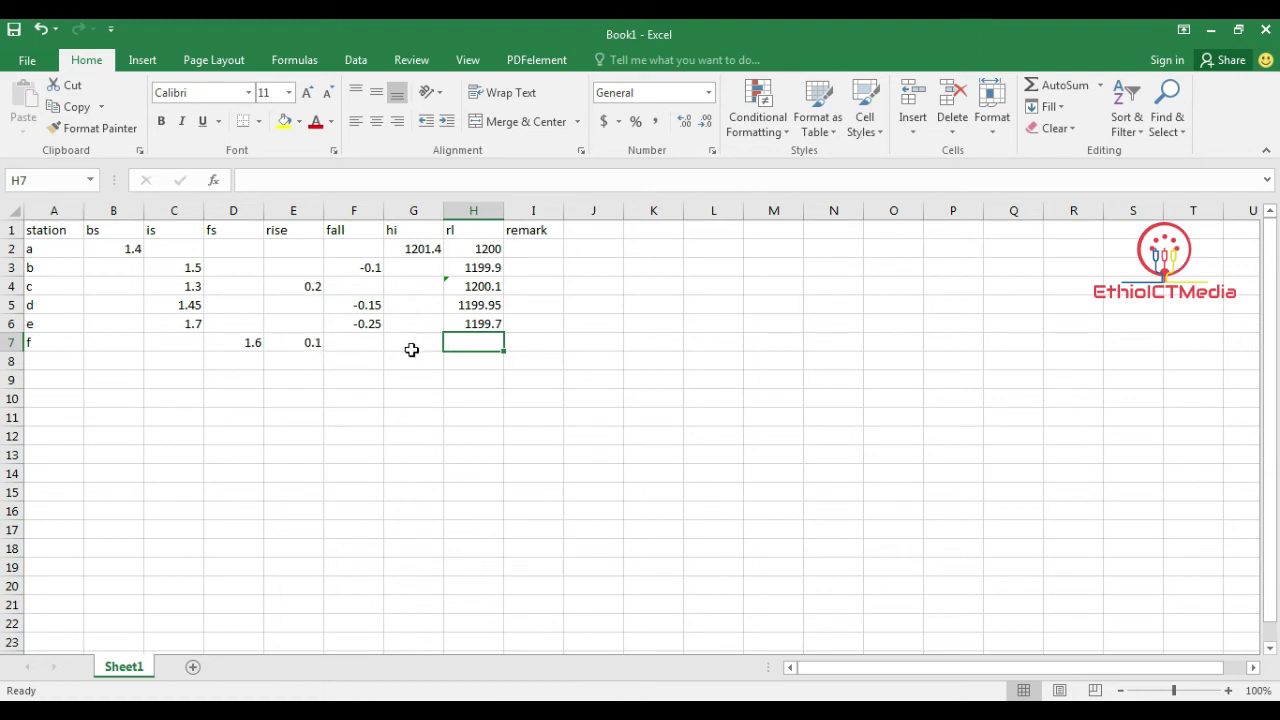
Enter =H6+E7 in H7, giving station f's reduced level 1199.8
{"action": "type", "text": "="}
{"action": "left_click", "coordinate": [485, 325]}
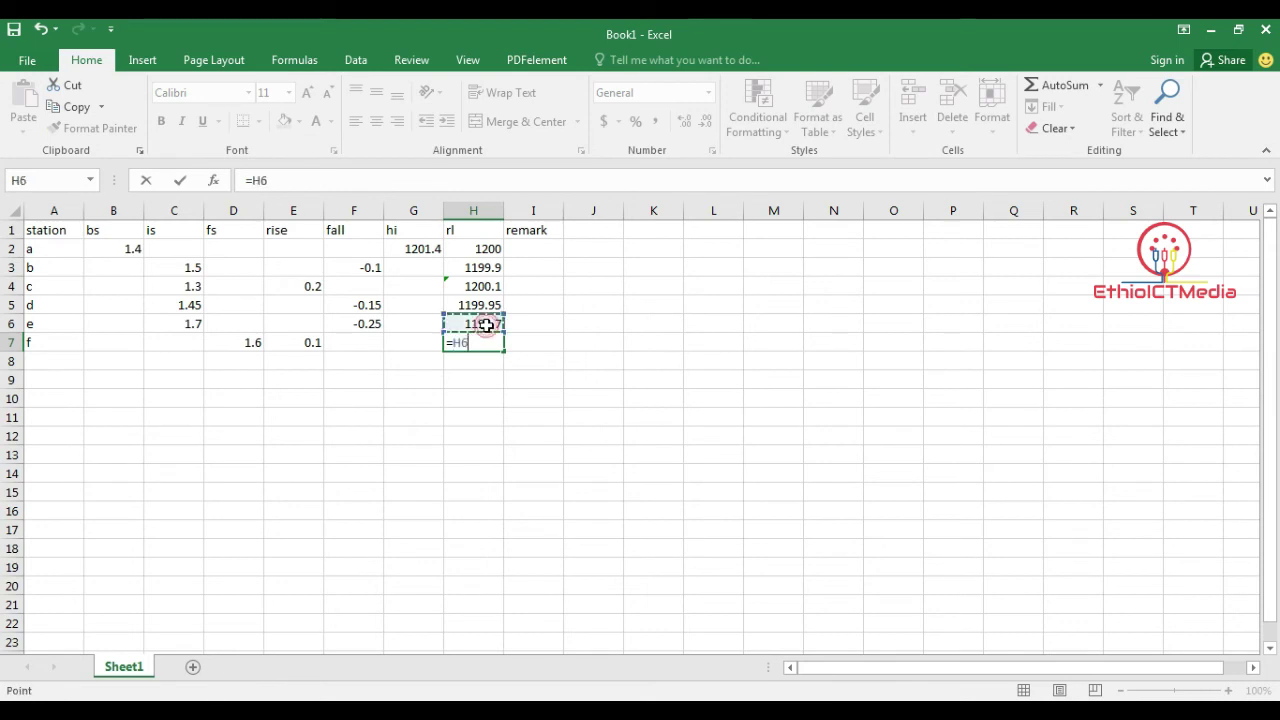
{"action": "type", "text": "+"}
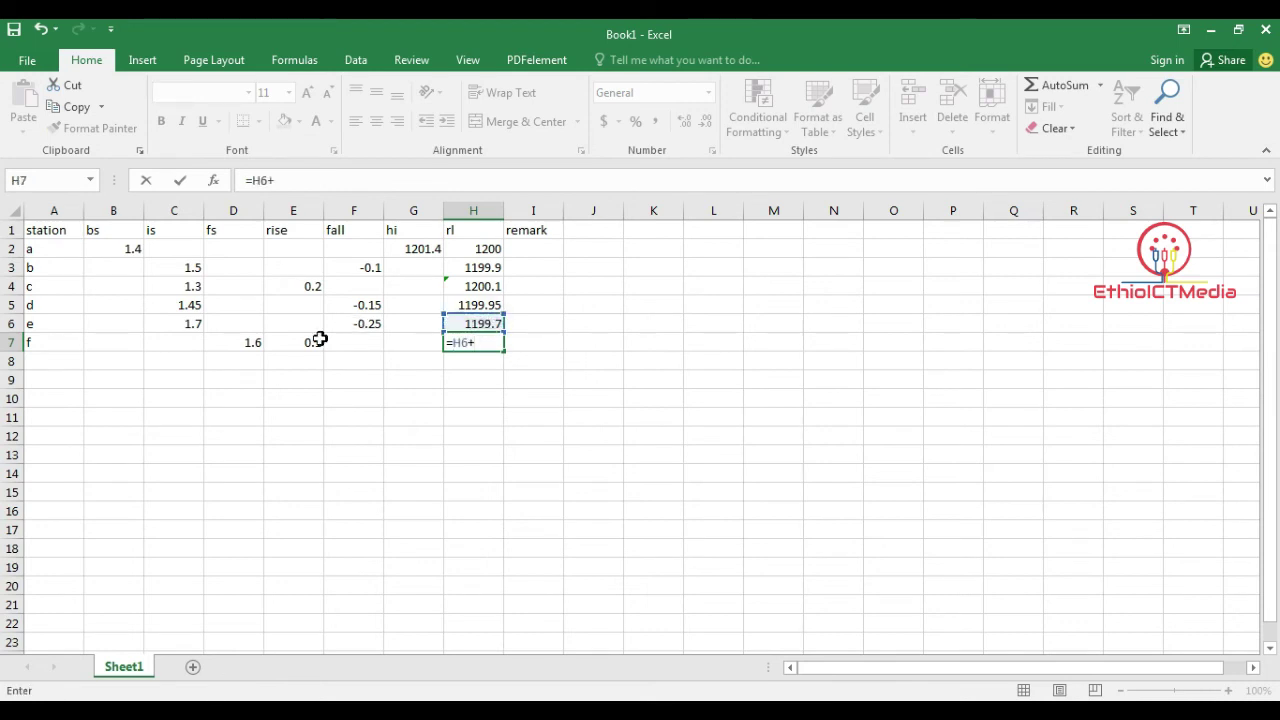
{"action": "left_click", "coordinate": [318, 341]}
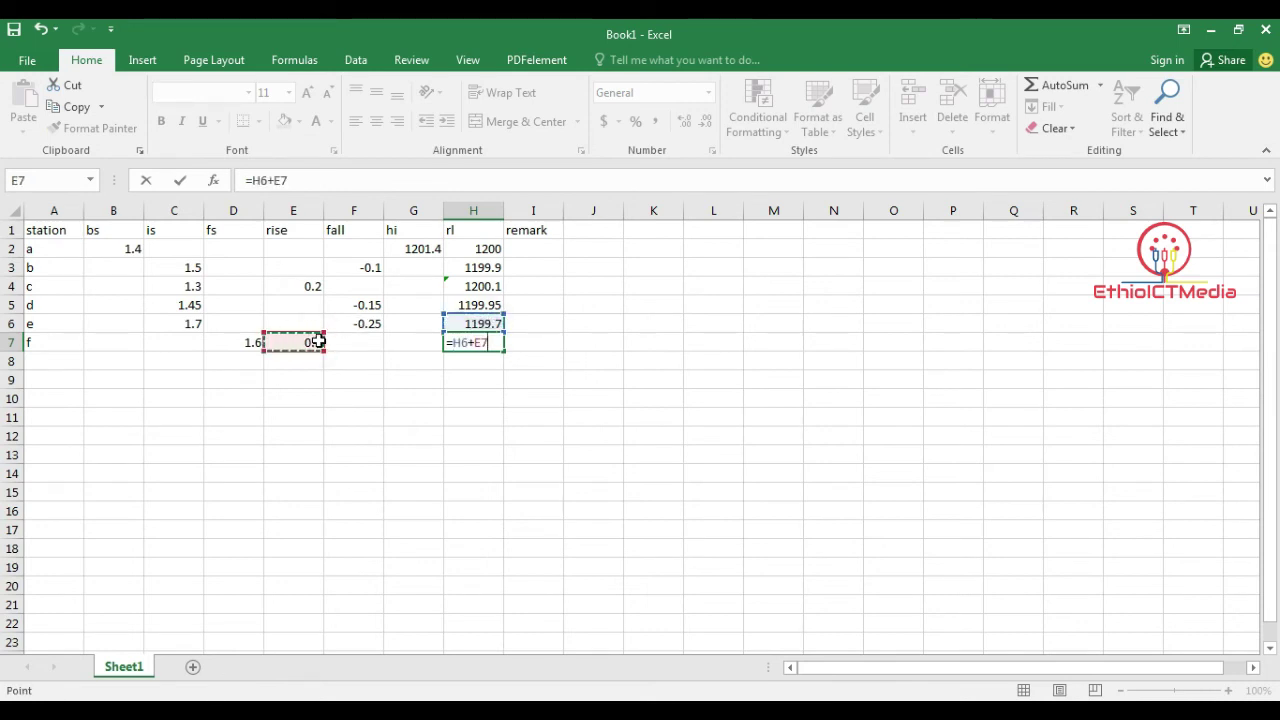
{"action": "key", "text": "Return"}
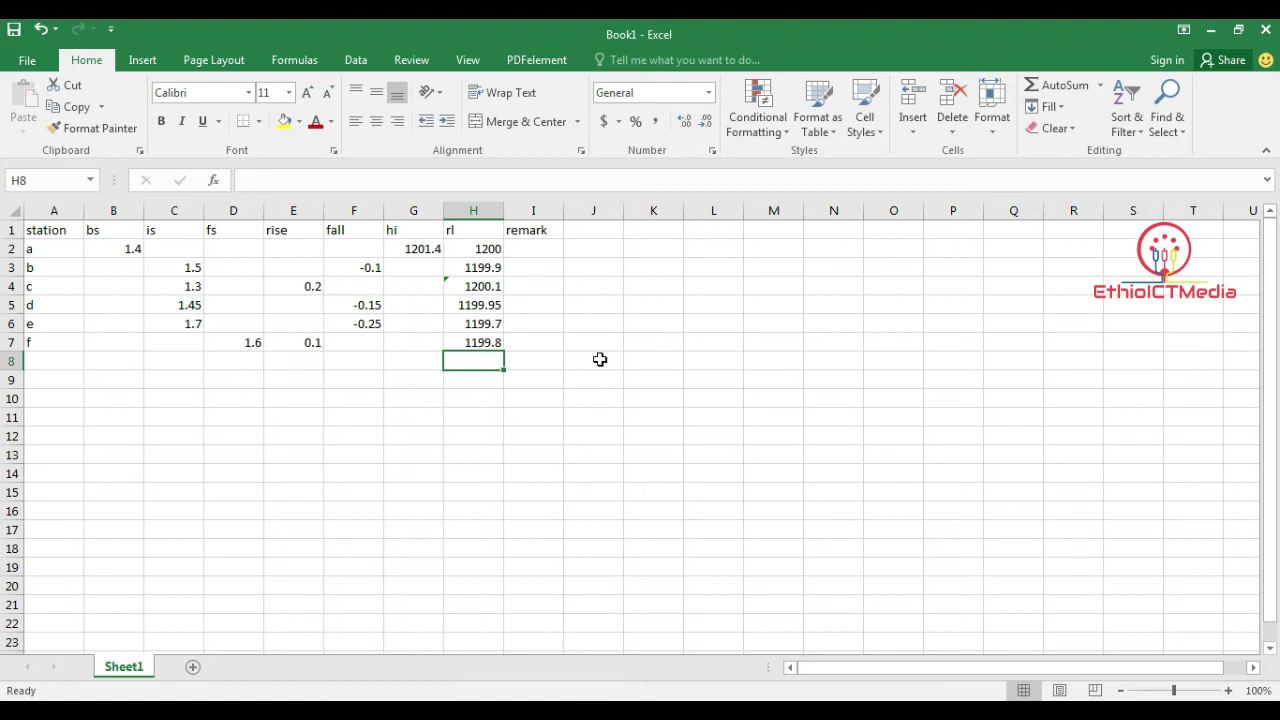
{"action": "left_click", "coordinate": [655, 357]}
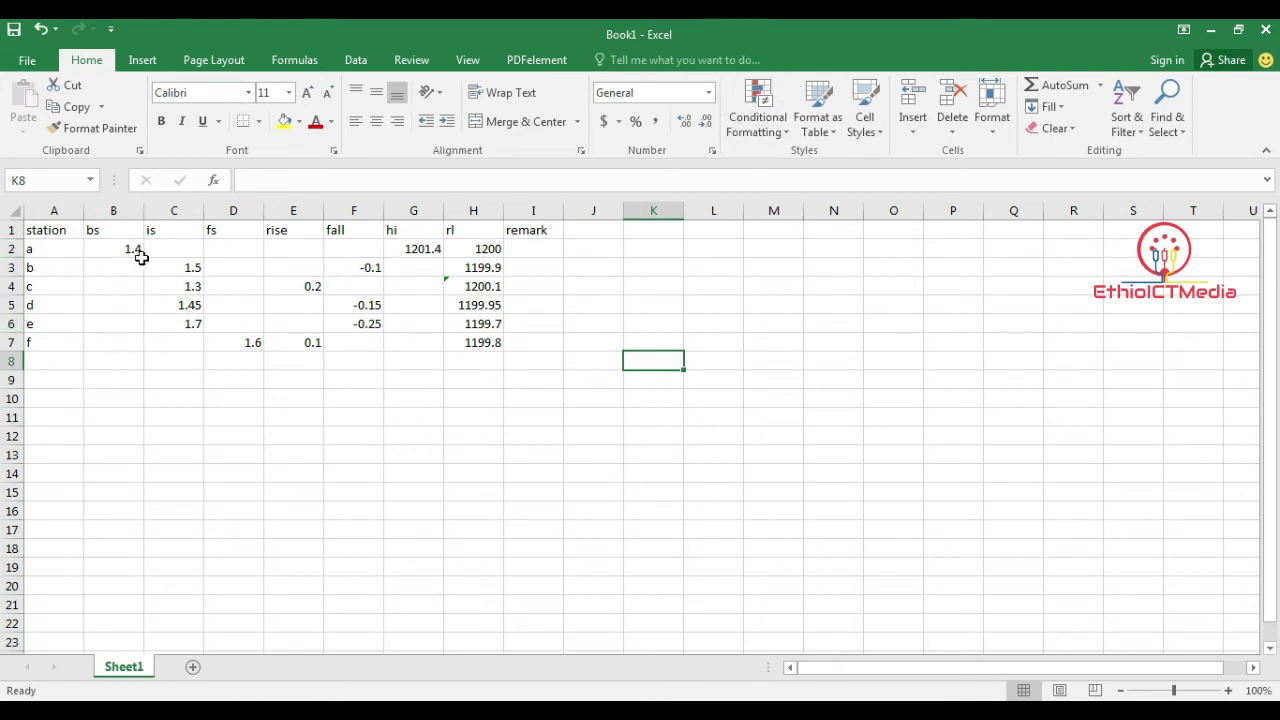
{"action": "left_click", "coordinate": [120, 363]}
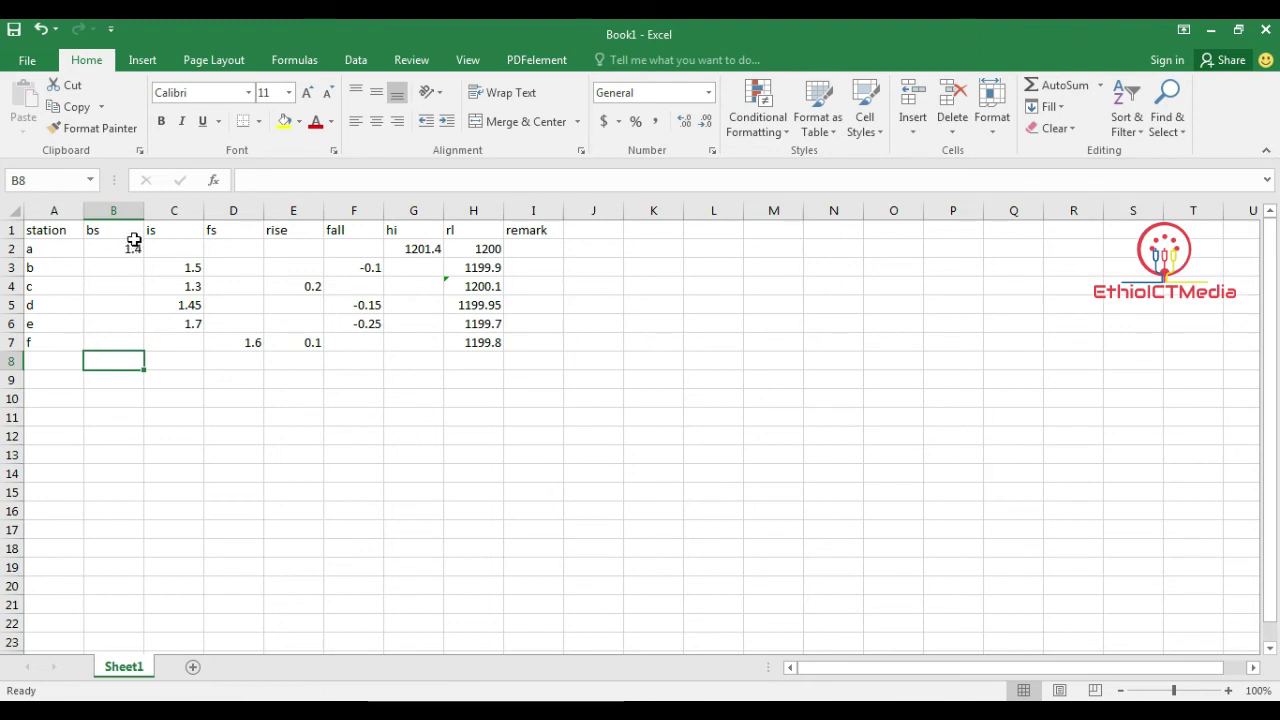
AutoSum the bs column into B8 (1.4) and the fs column into D8 (1.6)
{"action": "left_click_drag", "start_coordinate": [132, 246], "coordinate": [129, 356]}
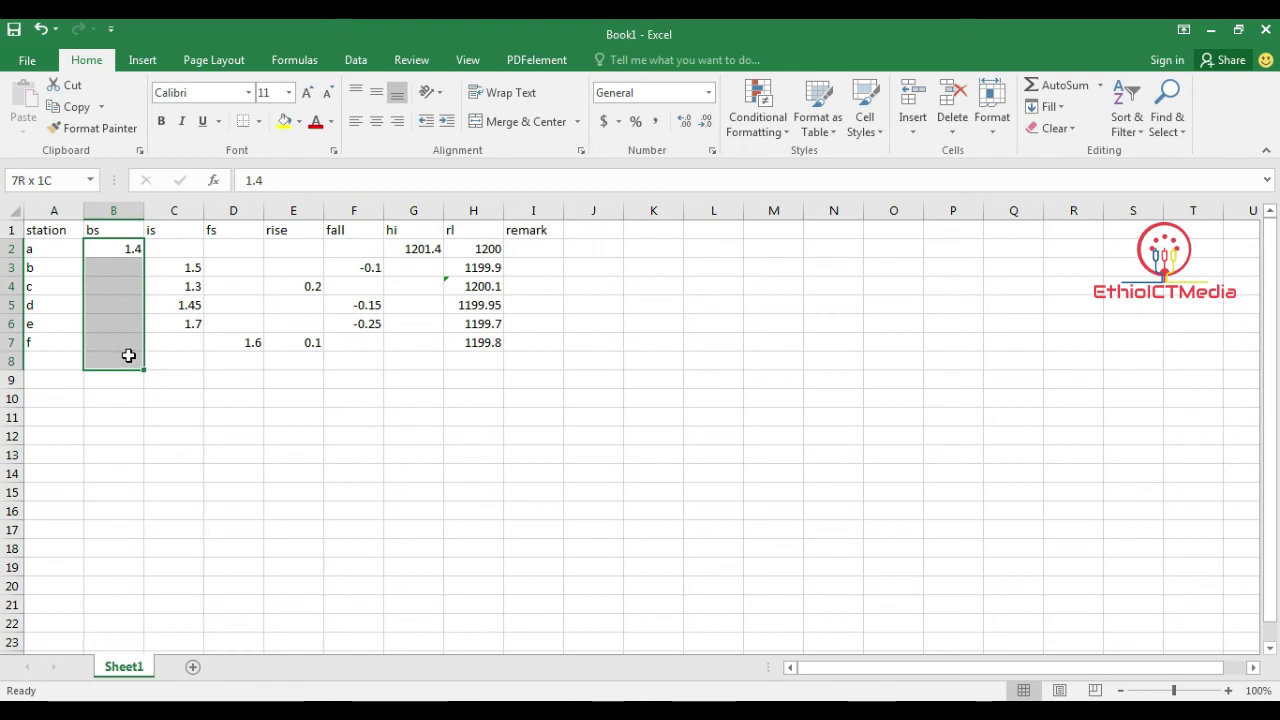
{"action": "left_click", "coordinate": [1059, 87]}
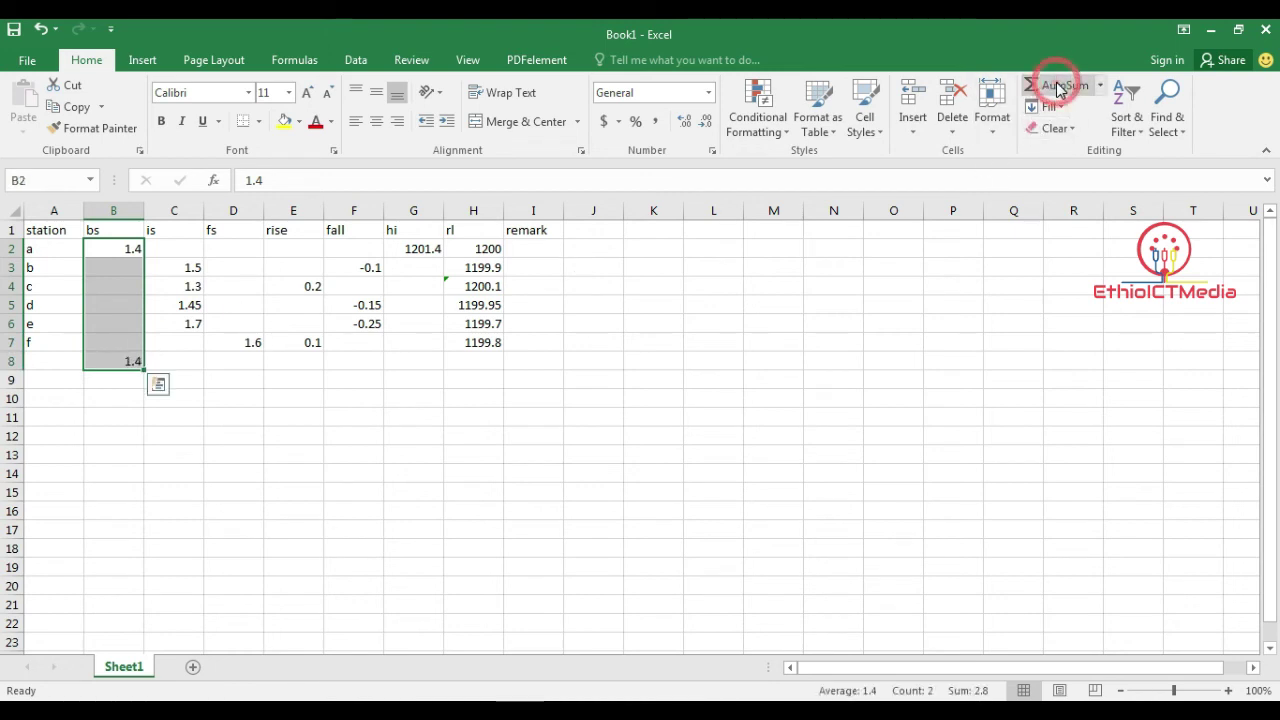
{"action": "left_click", "coordinate": [460, 450]}
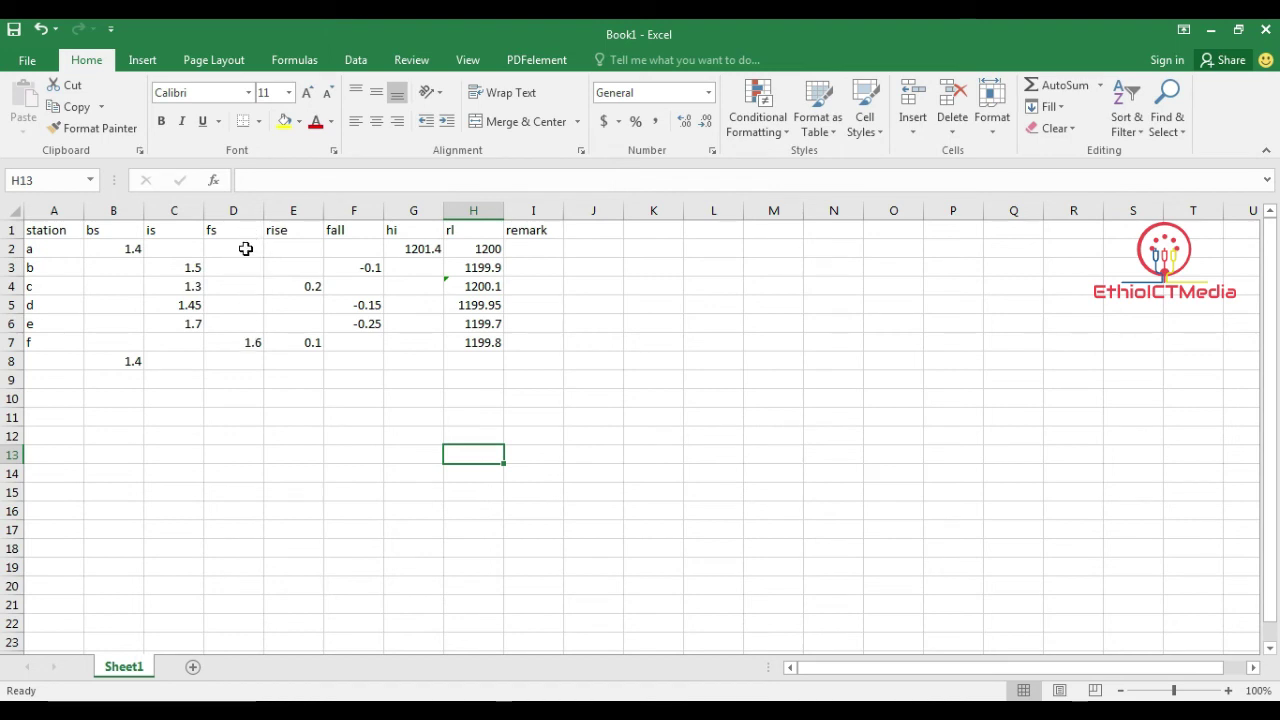
{"action": "left_click_drag", "start_coordinate": [248, 248], "coordinate": [248, 360]}
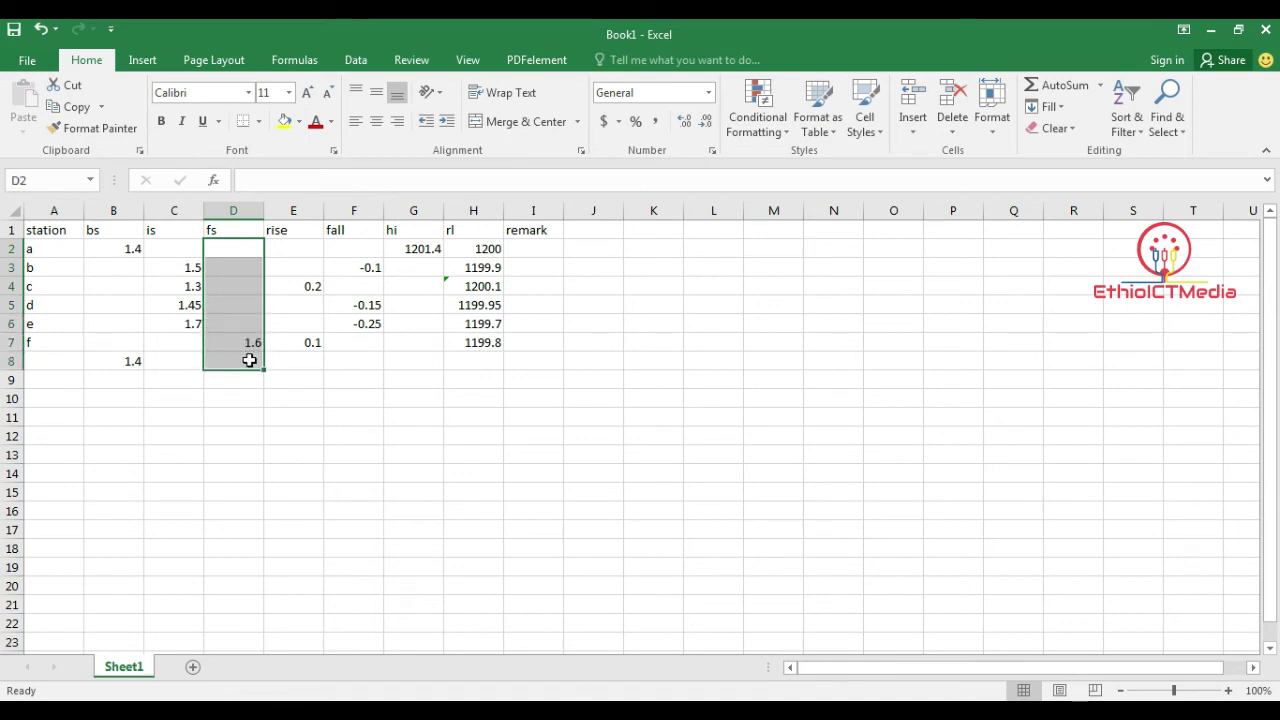
{"action": "left_click", "coordinate": [1055, 85]}
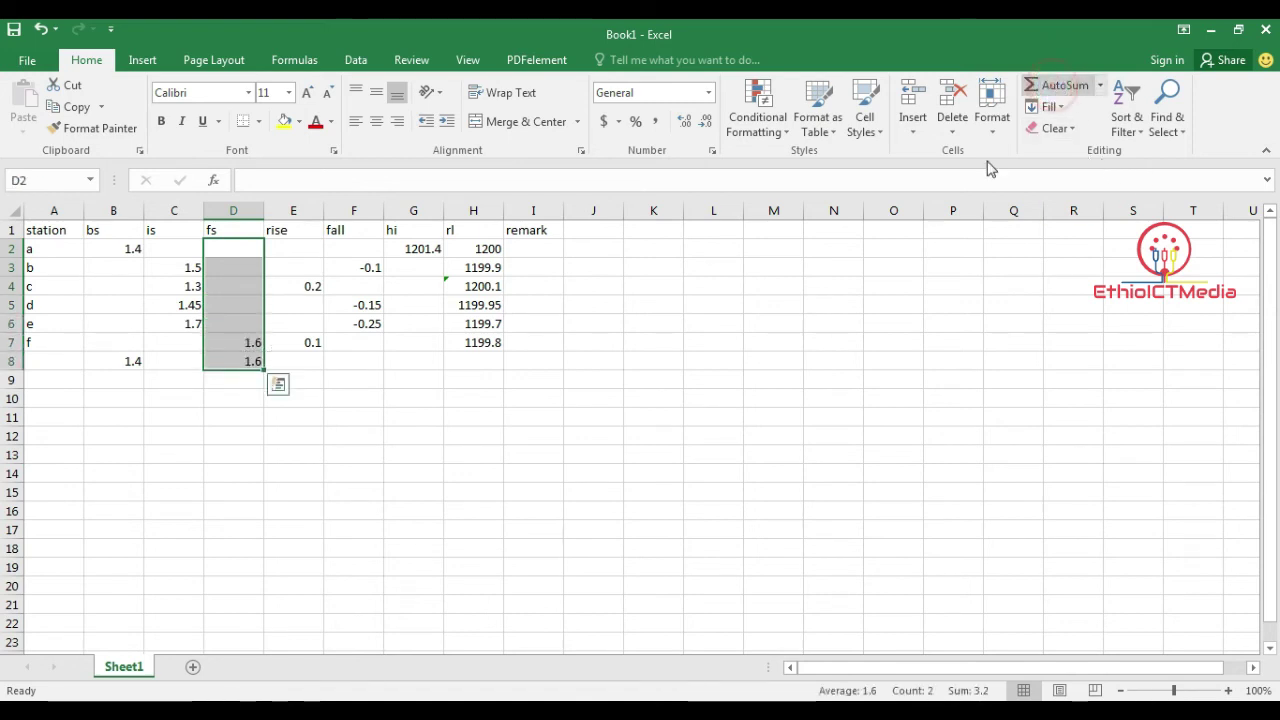
{"action": "left_click", "coordinate": [628, 443]}
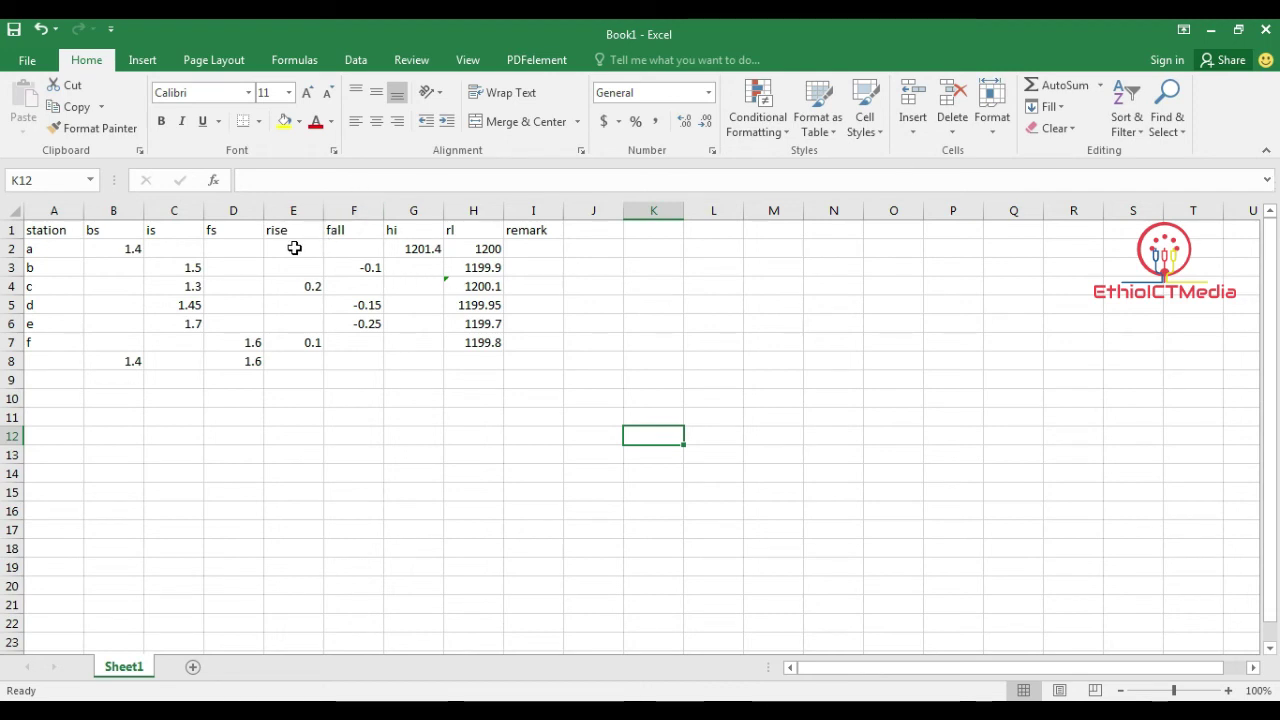
AutoSum the rise column into E8 (0.3) and the fall column into F8 (-0.5)
{"action": "left_click_drag", "start_coordinate": [294, 249], "coordinate": [297, 360]}
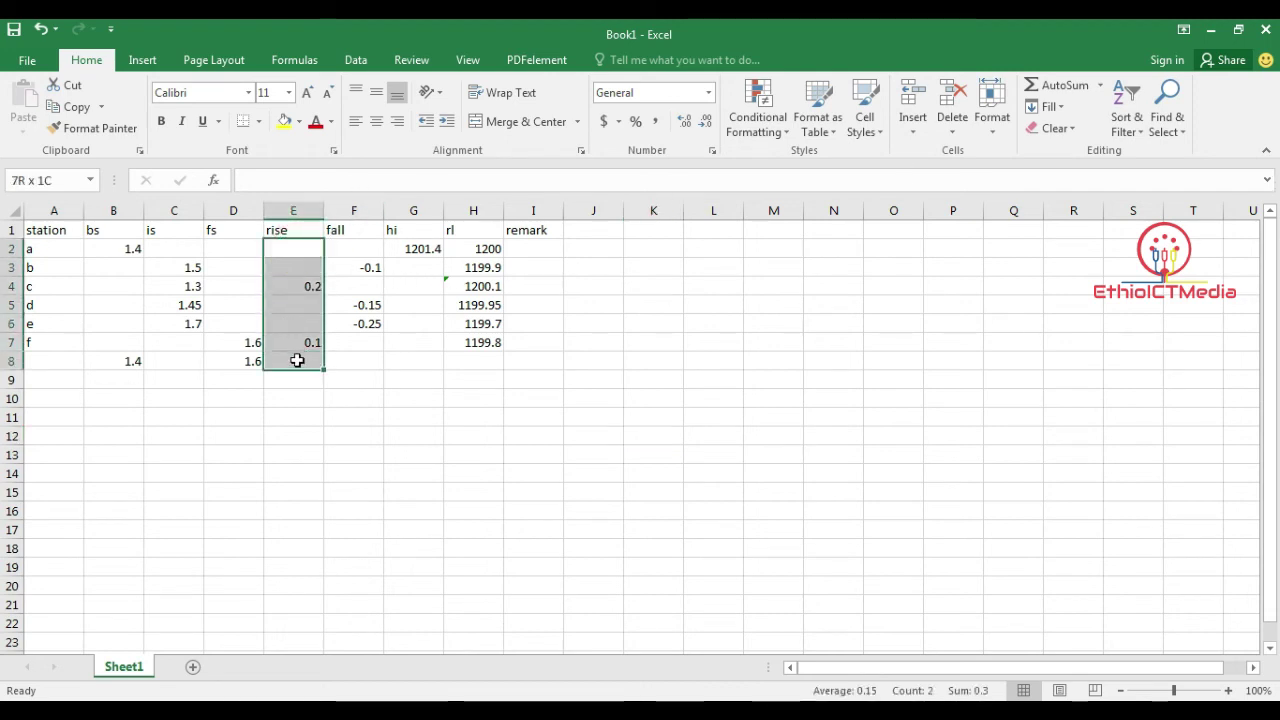
{"action": "left_click", "coordinate": [1049, 90]}
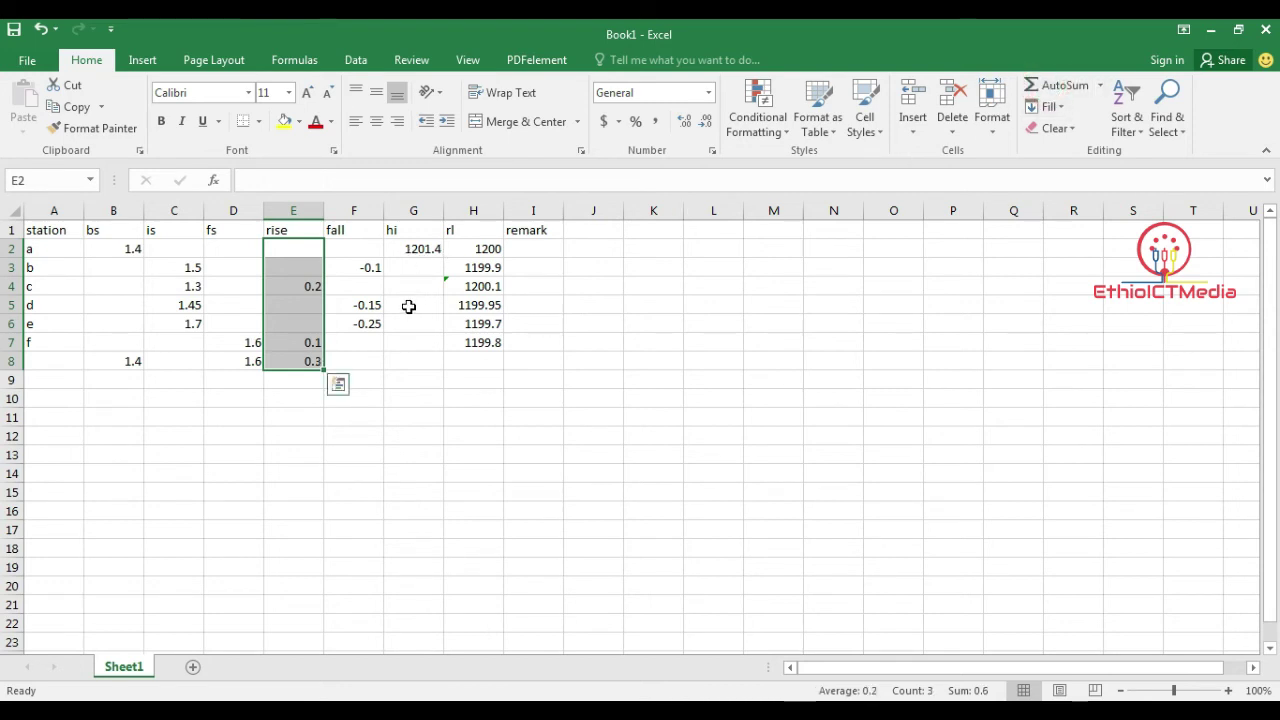
{"action": "left_click", "coordinate": [463, 370]}
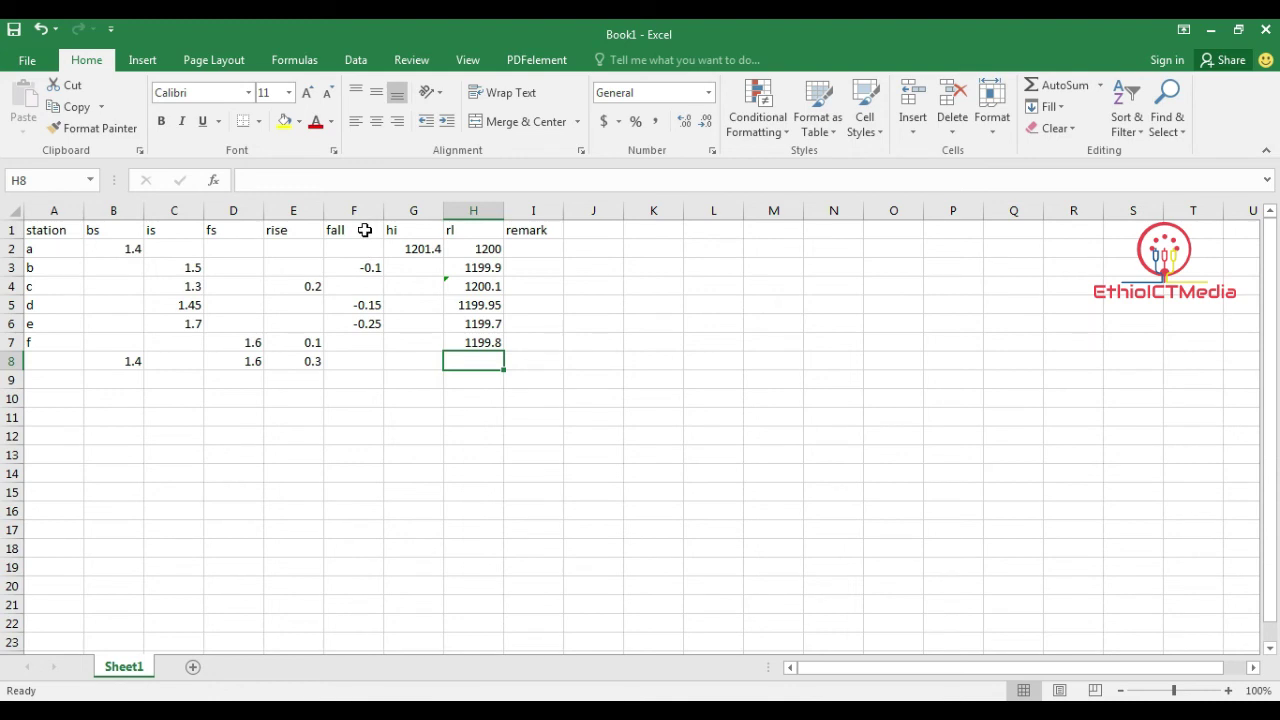
{"action": "left_click", "coordinate": [373, 231]}
{"action": "left_click_drag", "start_coordinate": [371, 244], "coordinate": [372, 352]}
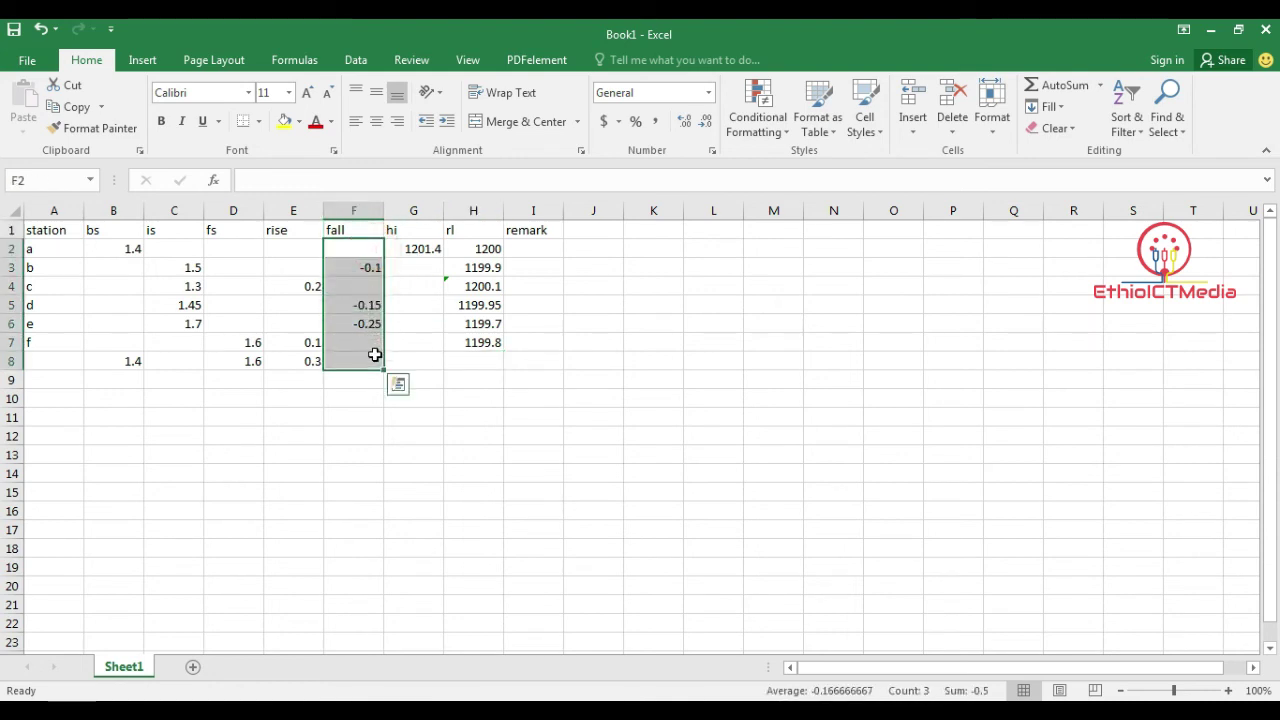
{"action": "left_click", "coordinate": [1045, 88]}
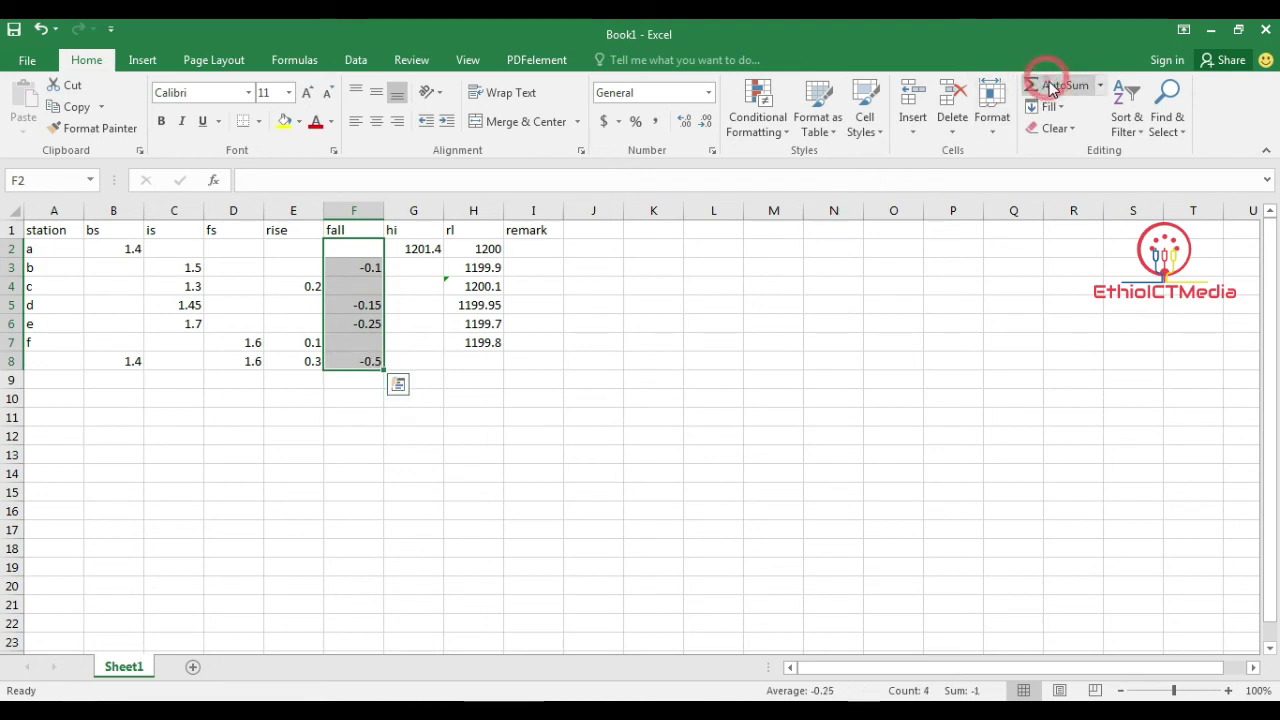
{"action": "left_click", "coordinate": [772, 356]}
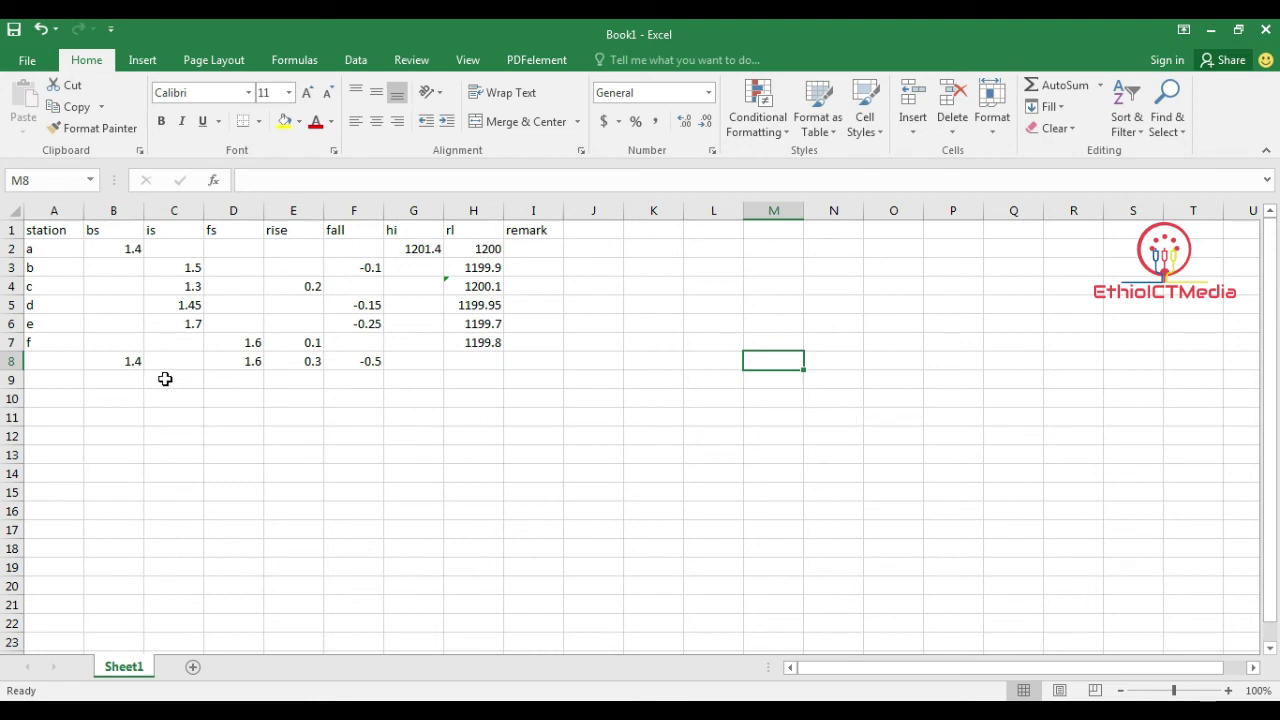
Enter =B8-D8 in C9, giving a bs-minus-fs check of -0.2
{"action": "left_click", "coordinate": [163, 382]}
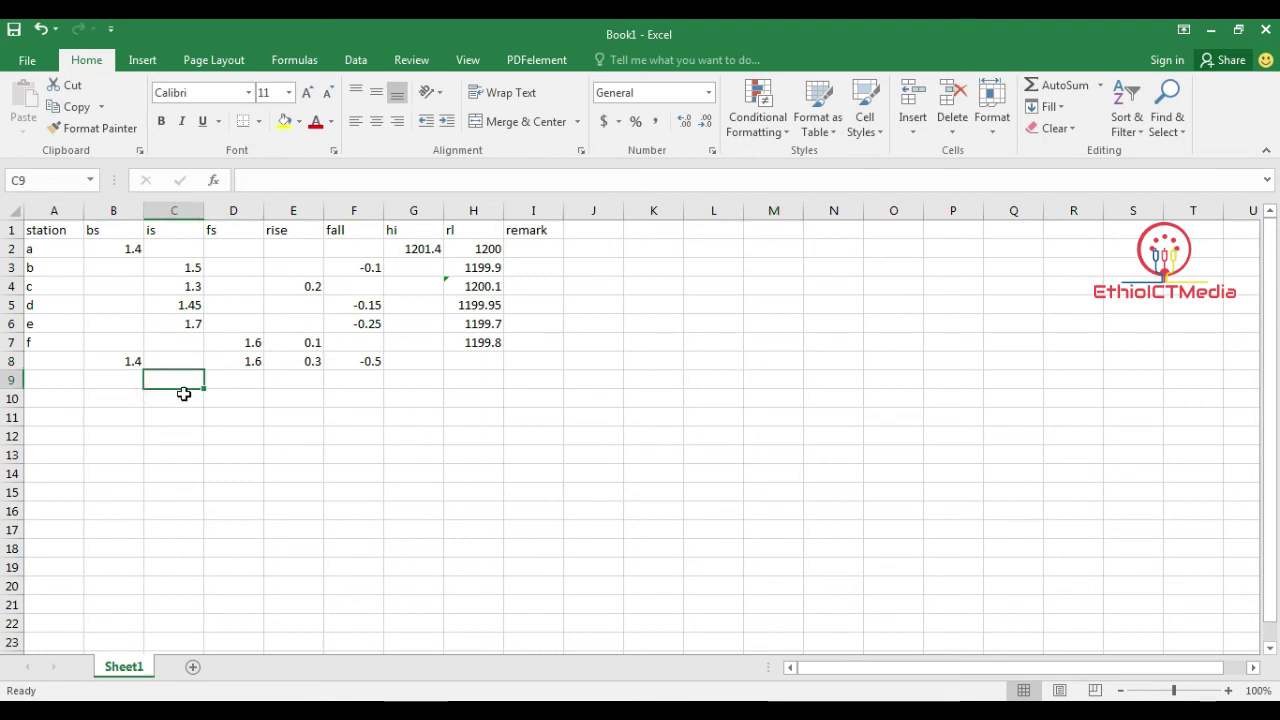
{"action": "type", "text": "="}
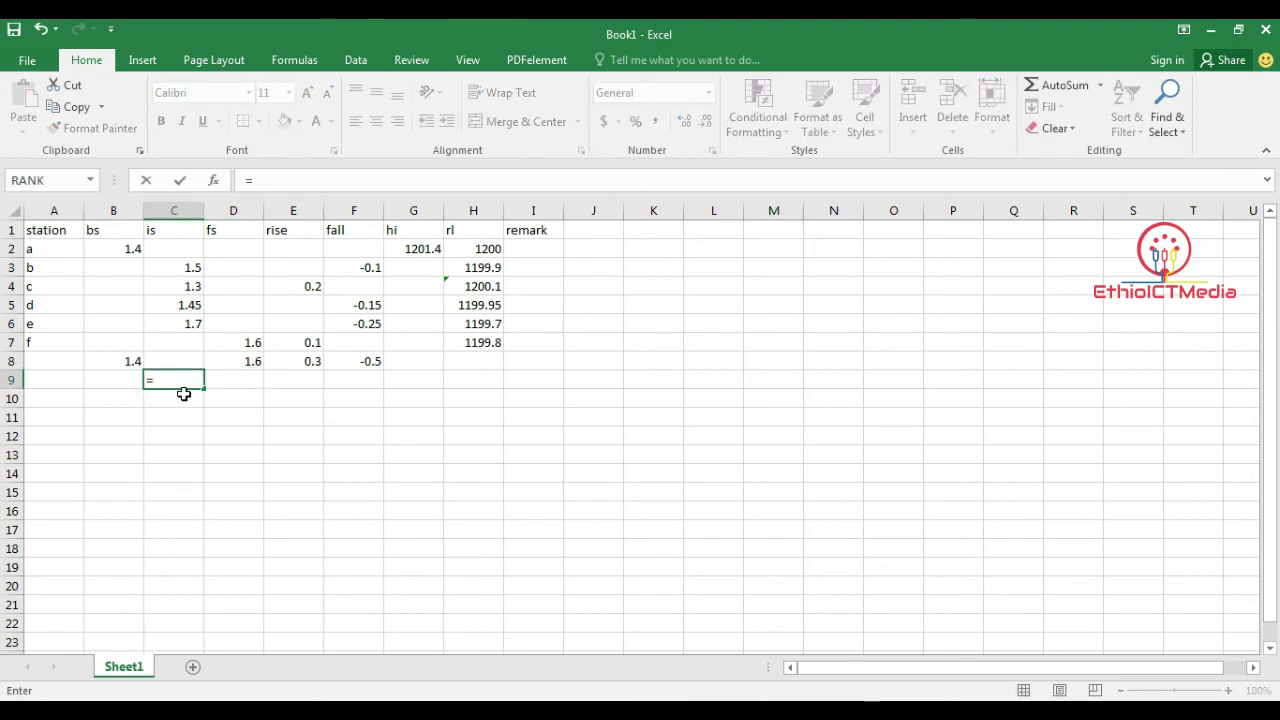
{"action": "left_click", "coordinate": [132, 361]}
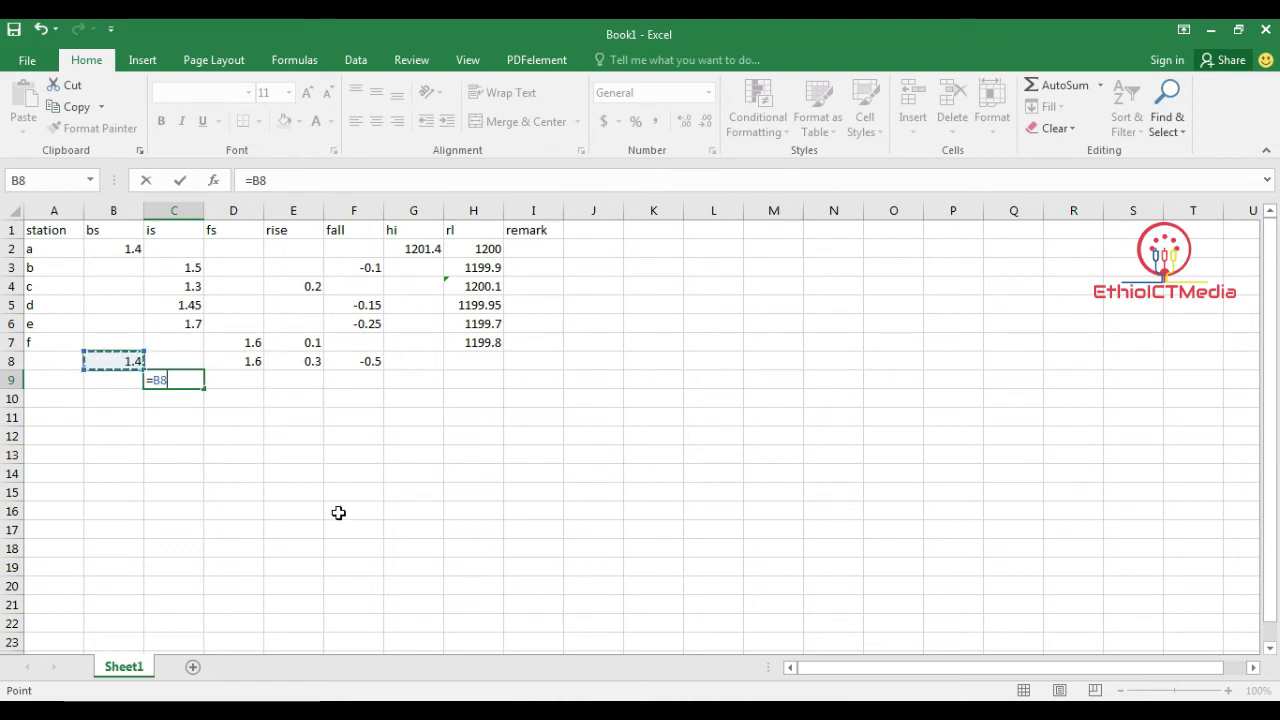
{"action": "type", "text": "-"}
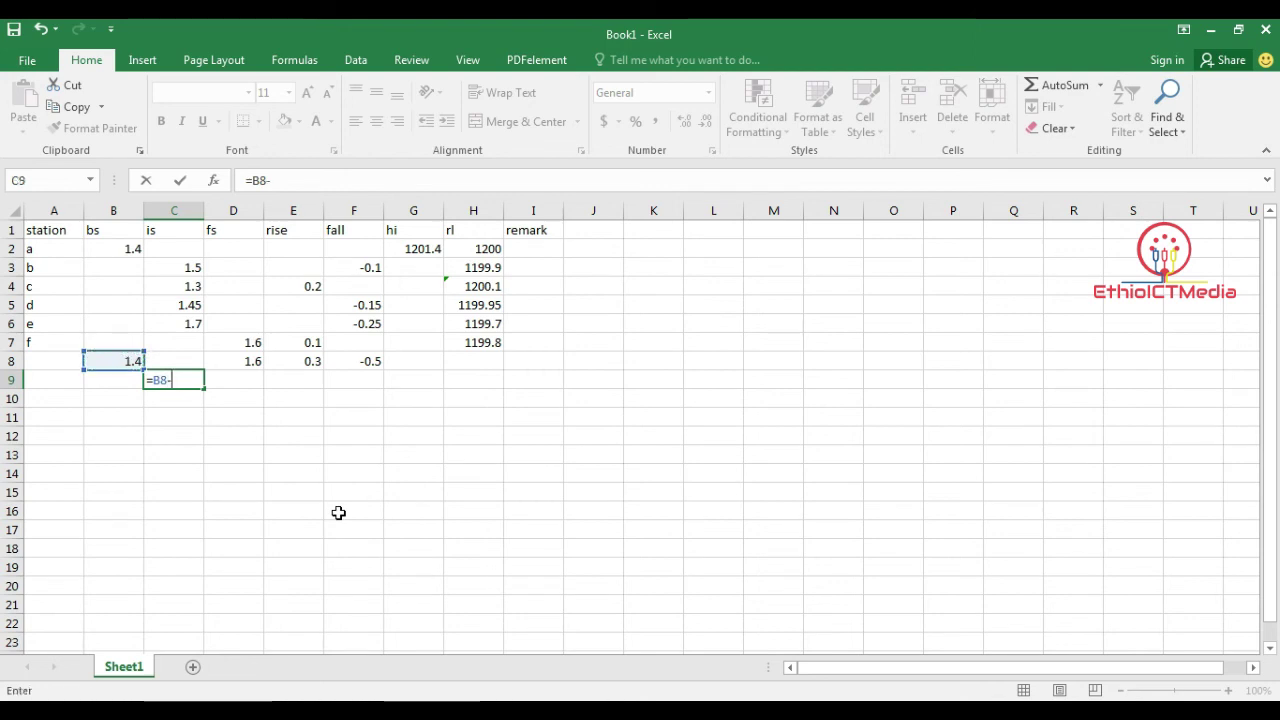
{"action": "left_click", "coordinate": [252, 364]}
{"action": "key", "text": "Return"}
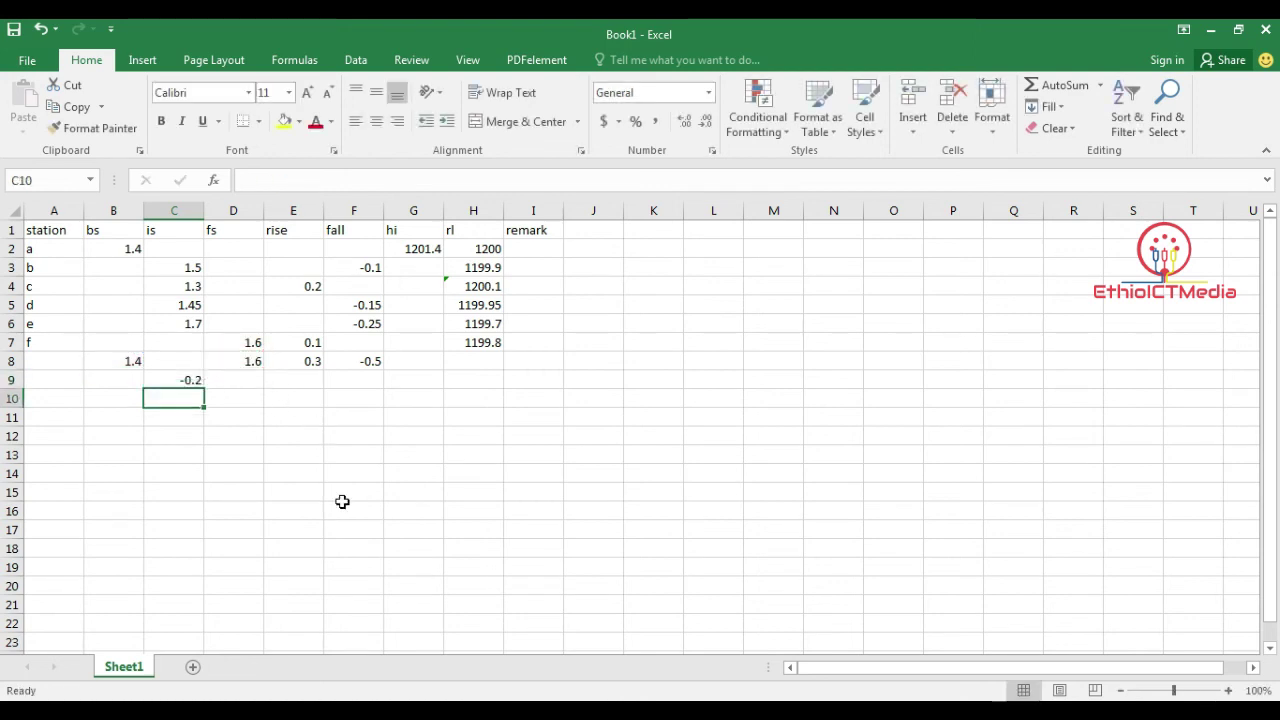
{"action": "left_click", "coordinate": [288, 400]}
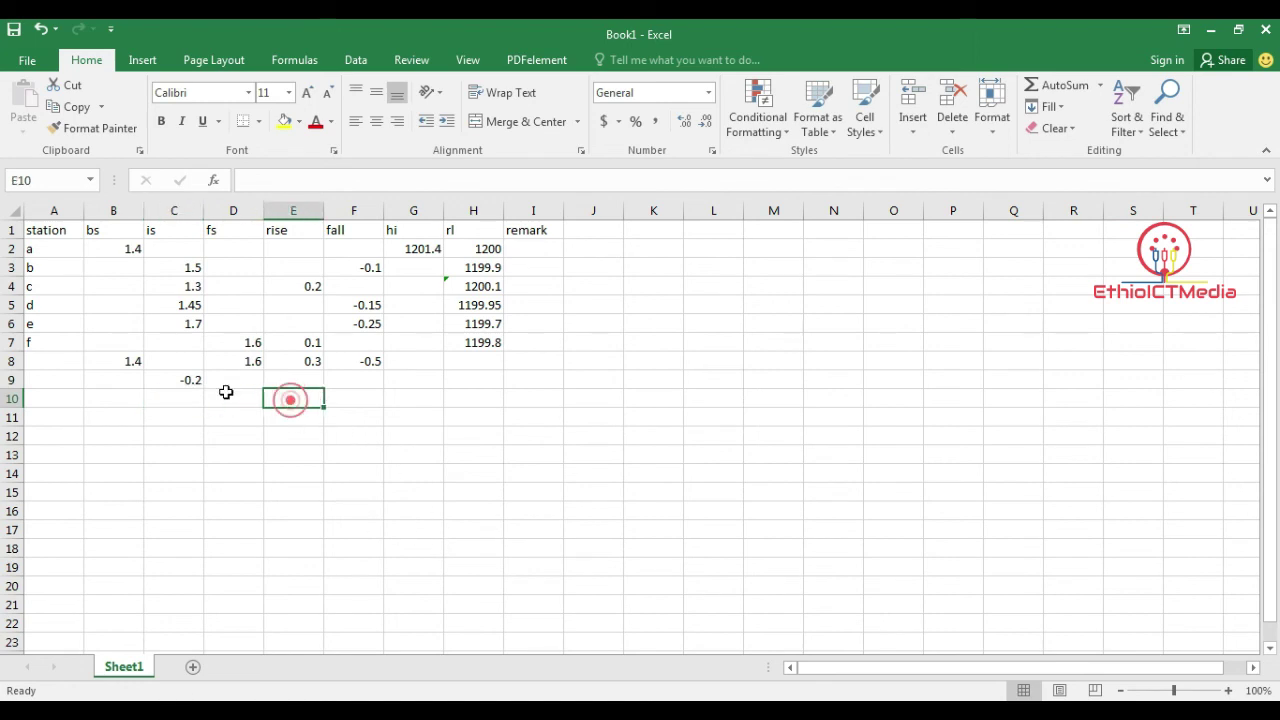
{"action": "left_click", "coordinate": [398, 470]}
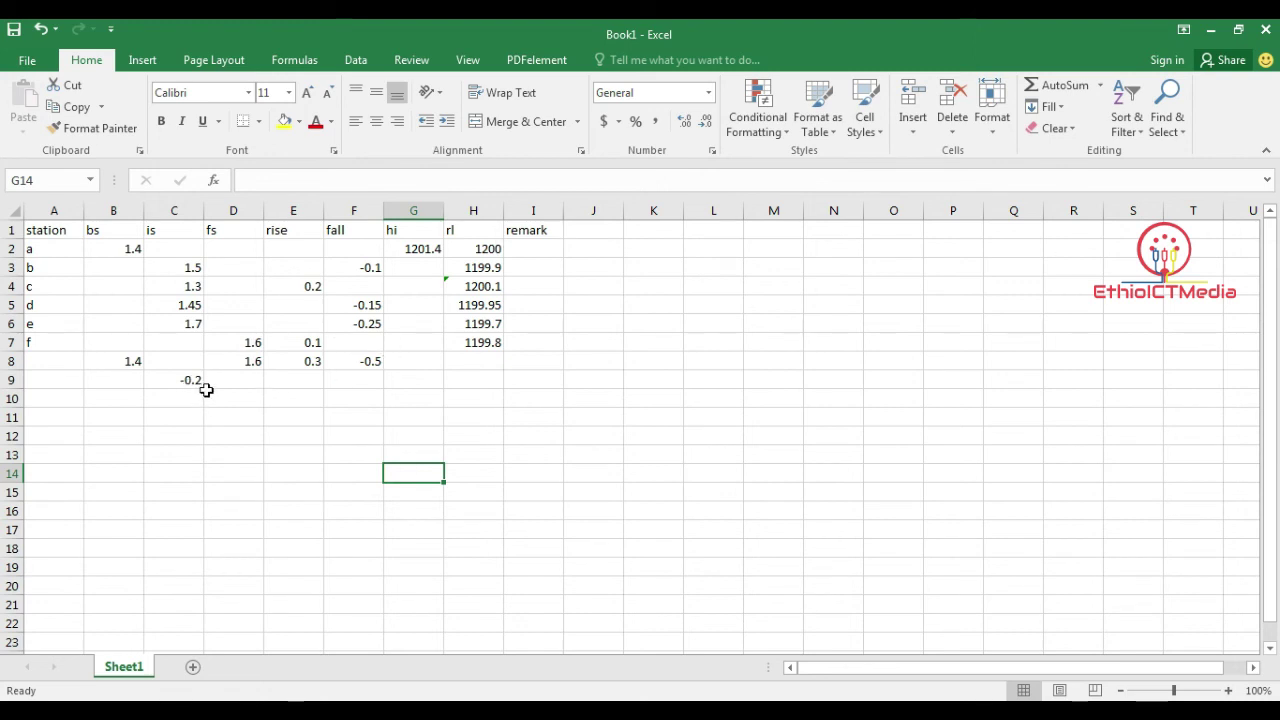
Enter =H7-H2 in H9, giving a reduced-level check of -0.2
{"action": "left_click", "coordinate": [471, 380]}
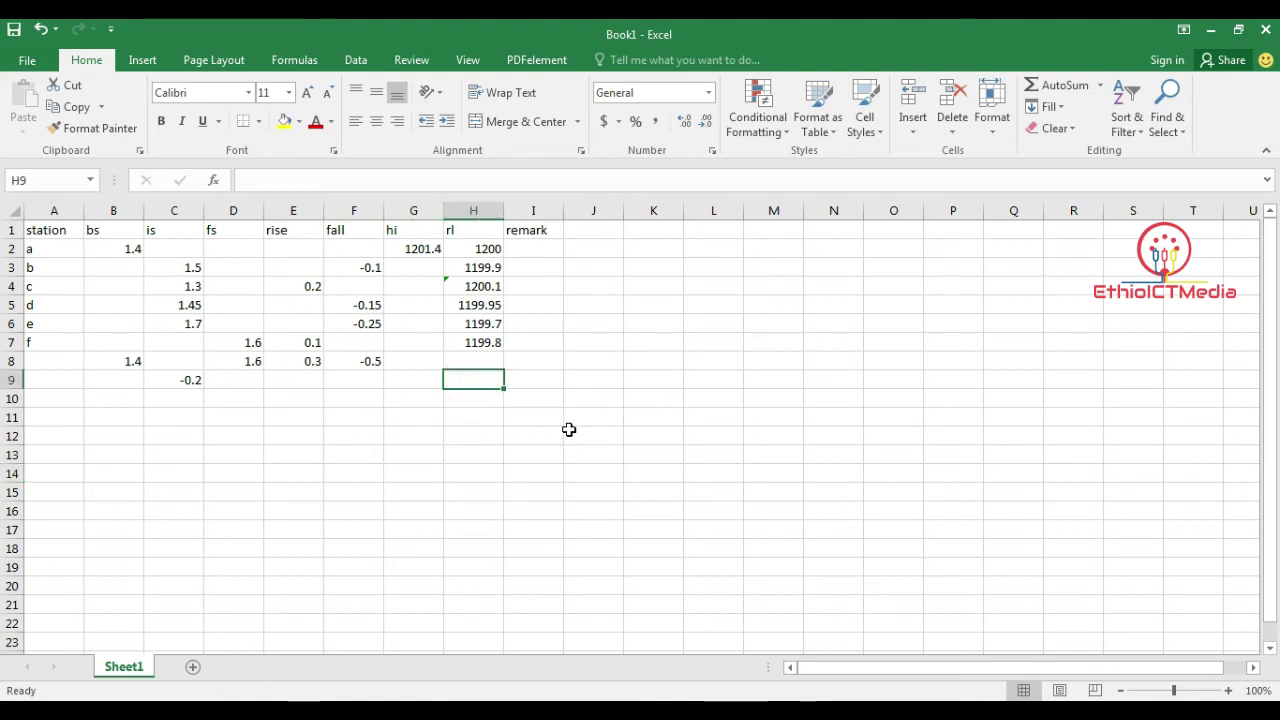
{"action": "type", "text": "="}
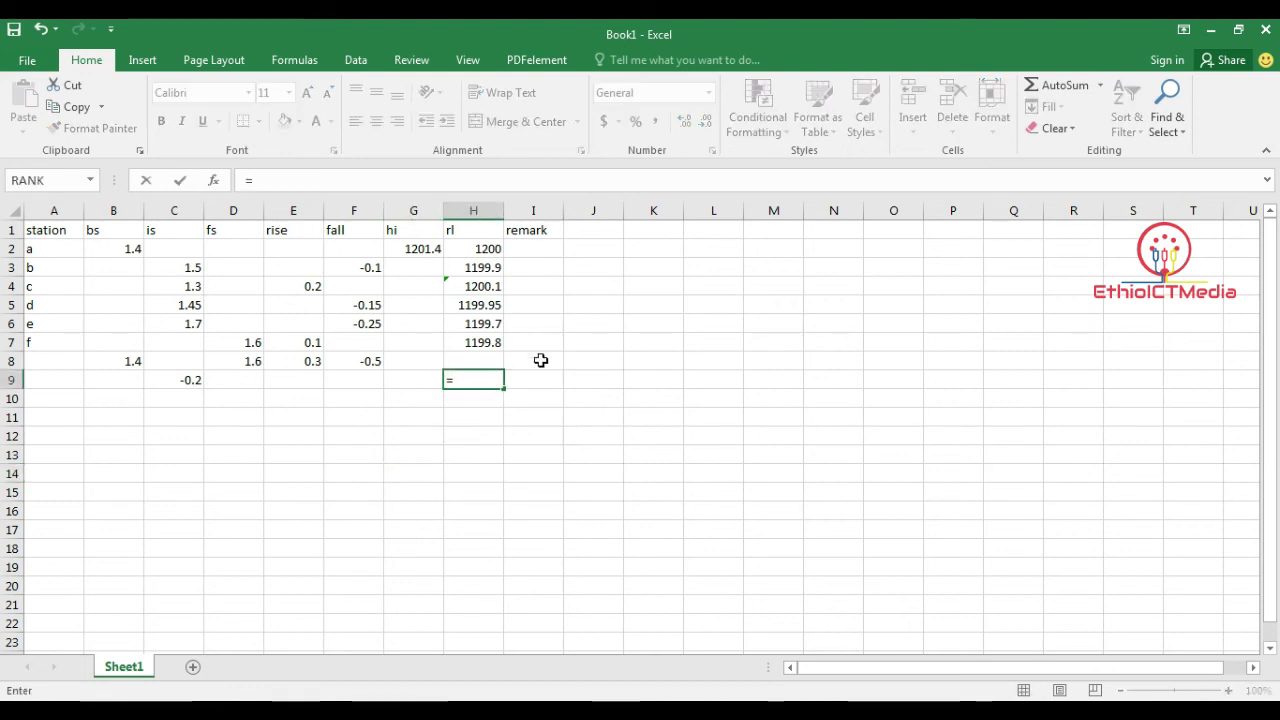
{"action": "left_click", "coordinate": [489, 343]}
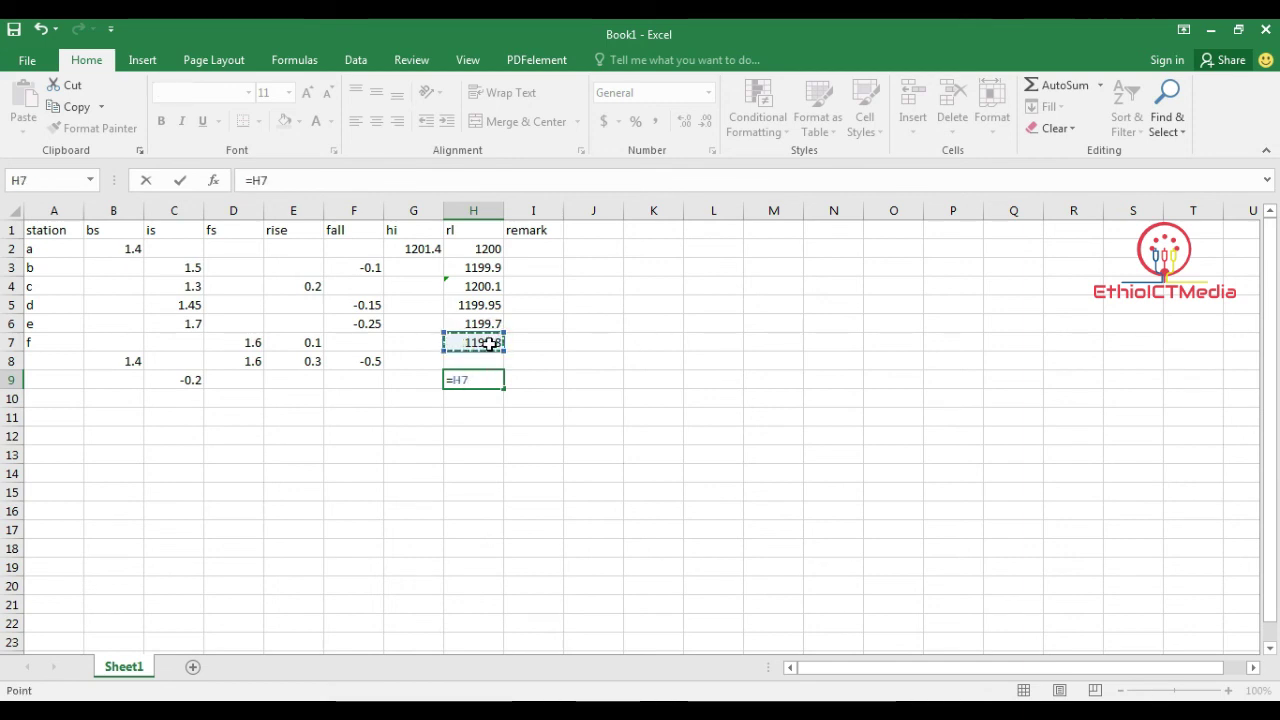
{"action": "type", "text": "-"}
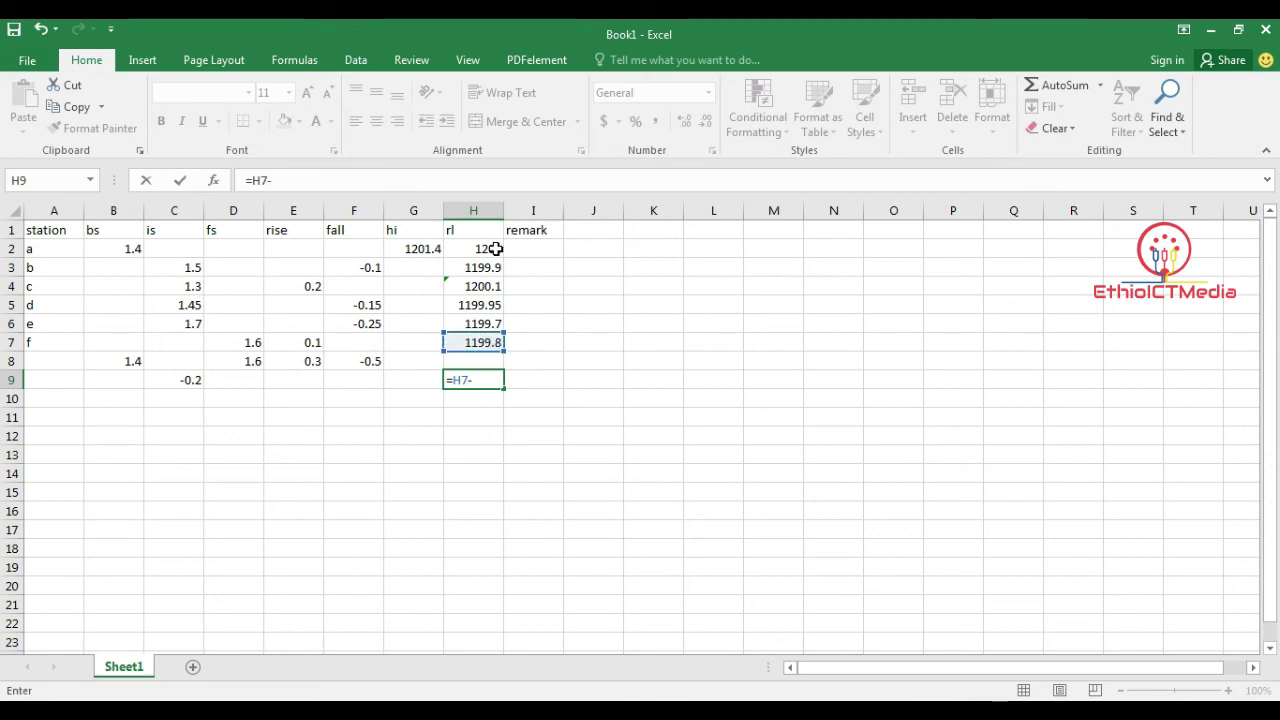
{"action": "left_click", "coordinate": [495, 248]}
{"action": "key", "text": "Return"}
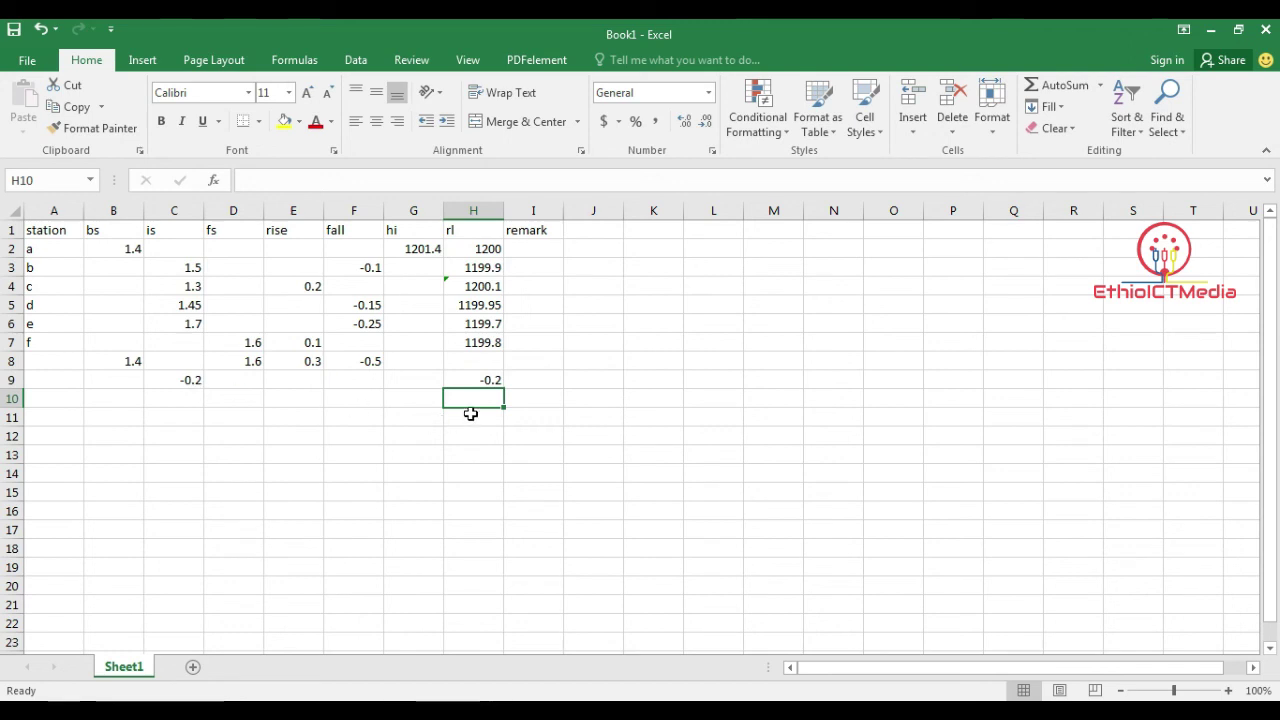
{"action": "left_click", "coordinate": [549, 411]}
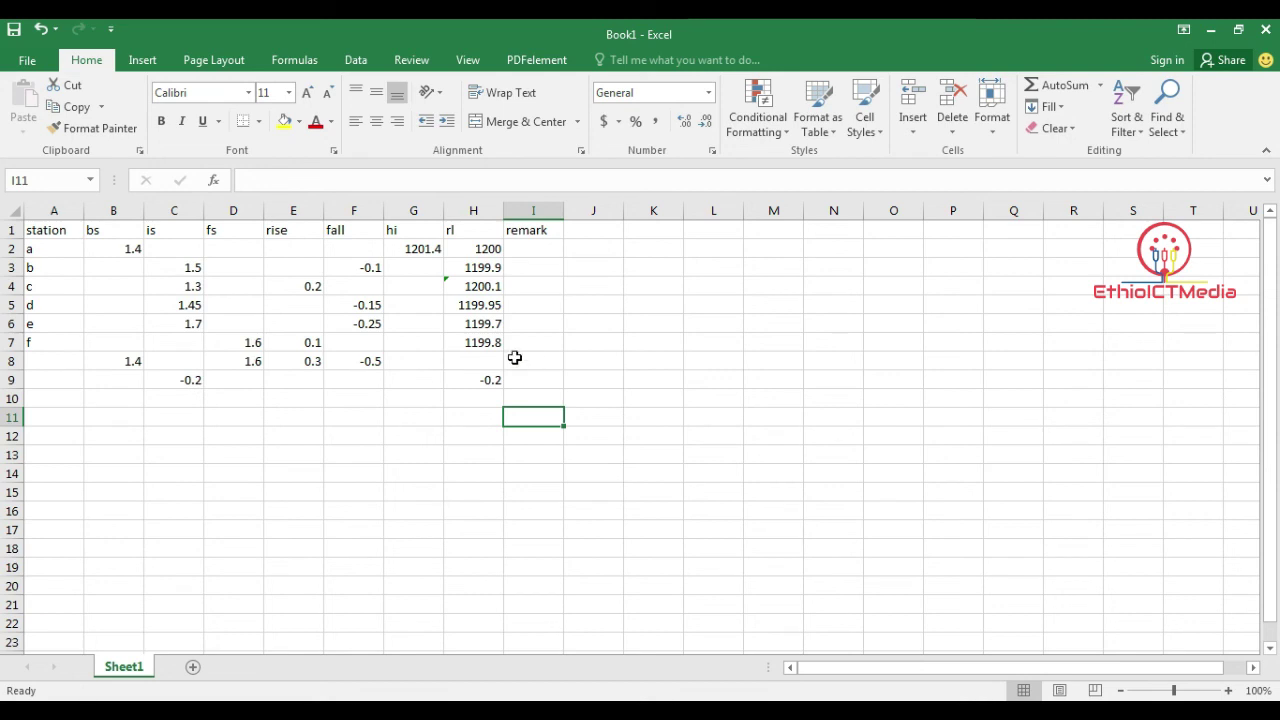
Select the table A1:I9 and bring up its Format Cells border settings
{"action": "left_click_drag", "start_coordinate": [35, 228], "coordinate": [520, 312]}
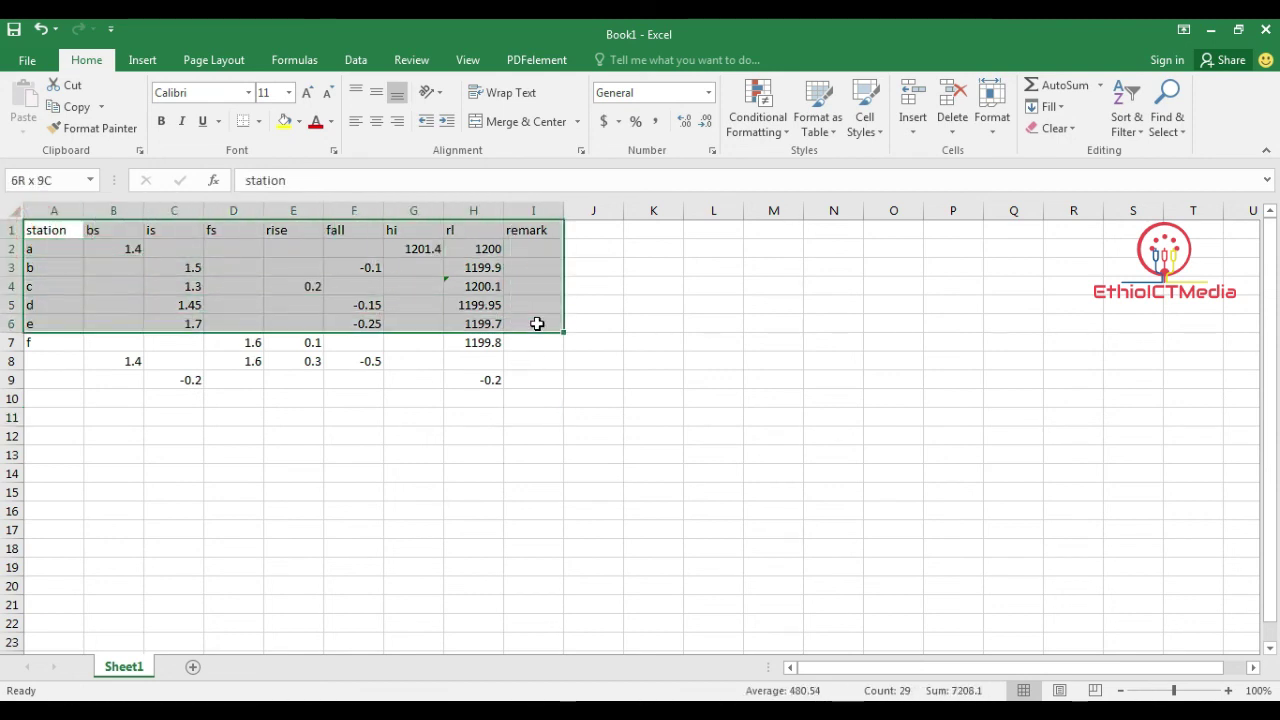
{"action": "left_click_drag", "start_coordinate": [520, 312], "coordinate": [545, 376]}
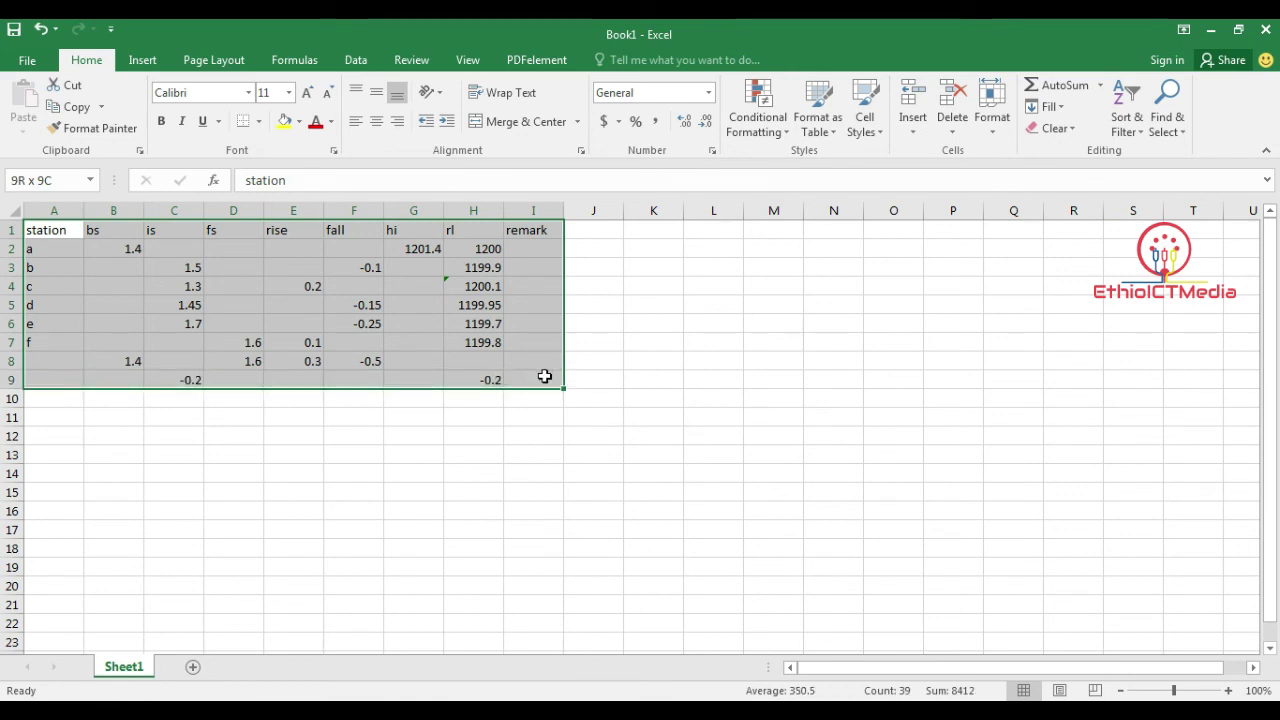
{"action": "left_click_drag", "start_coordinate": [545, 376], "coordinate": [545, 376]}
{"action": "right_click", "coordinate": [285, 307]}
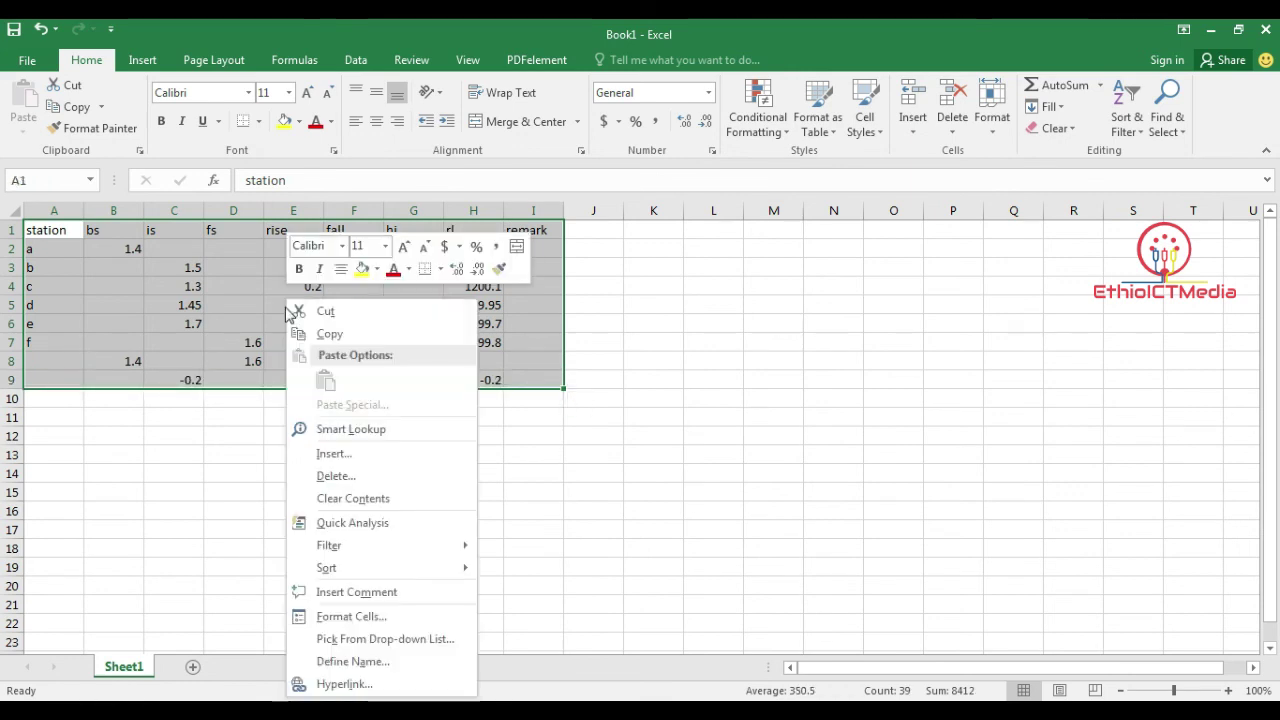
{"action": "mouse_move", "coordinate": [381, 556]}
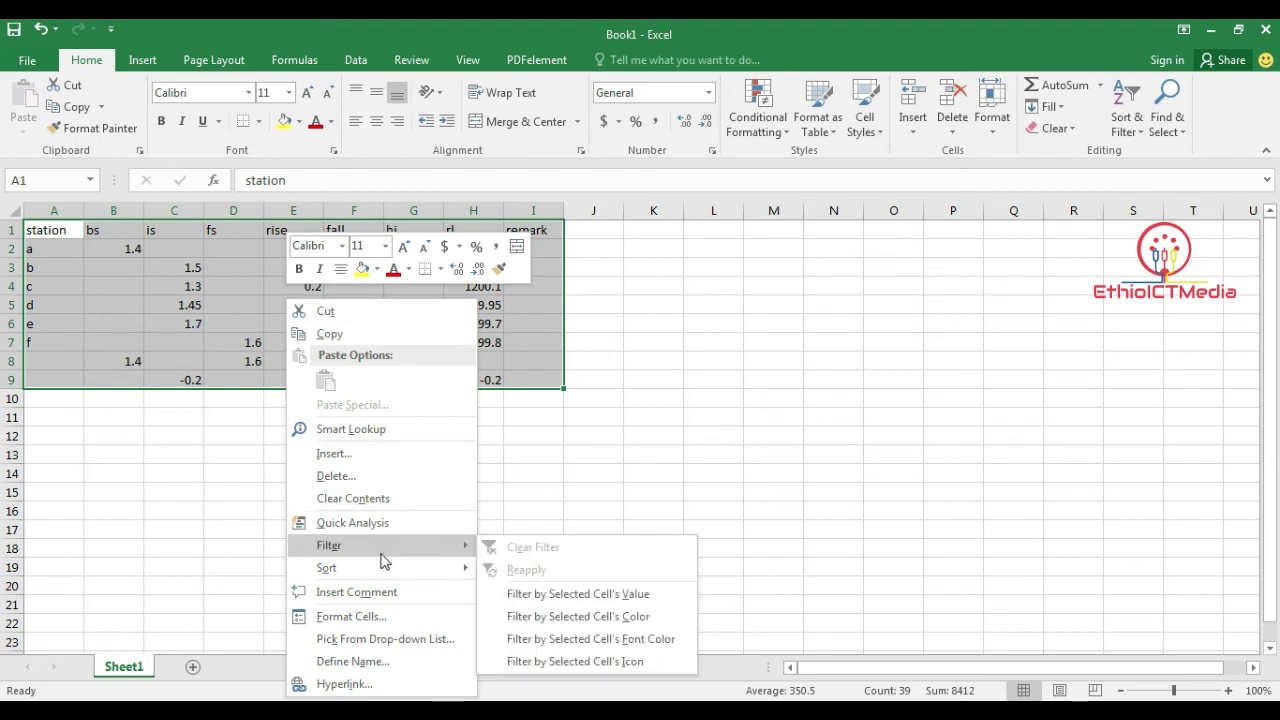
{"action": "left_click", "coordinate": [360, 617]}
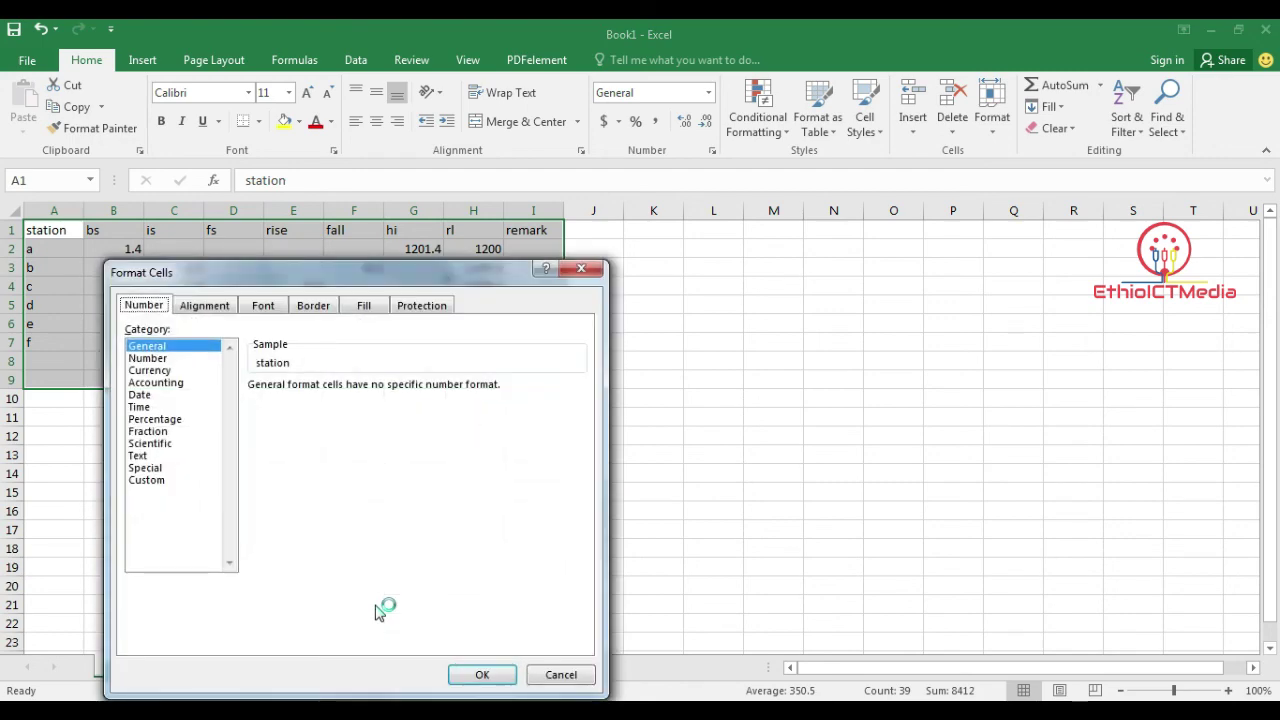
{"action": "left_click", "coordinate": [313, 306]}
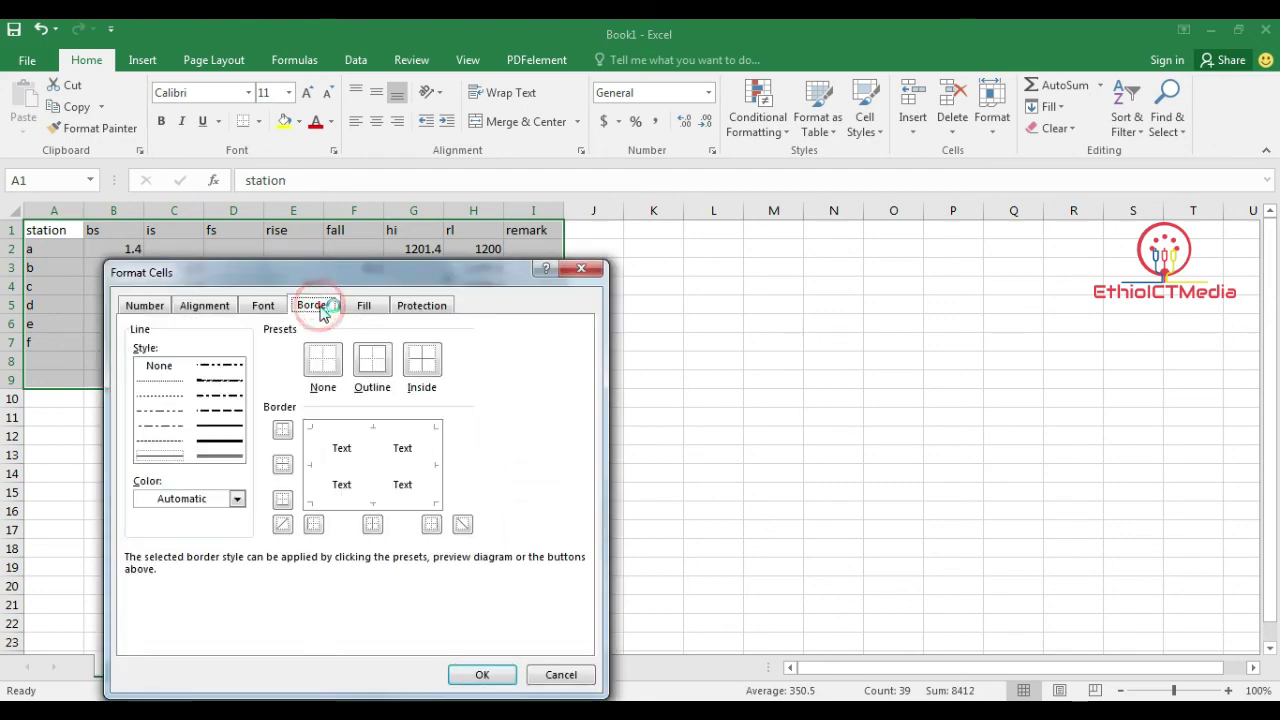
Apply outline edges plus inside vertical and horizontal lines to A1:I9
{"action": "left_click", "coordinate": [312, 460]}
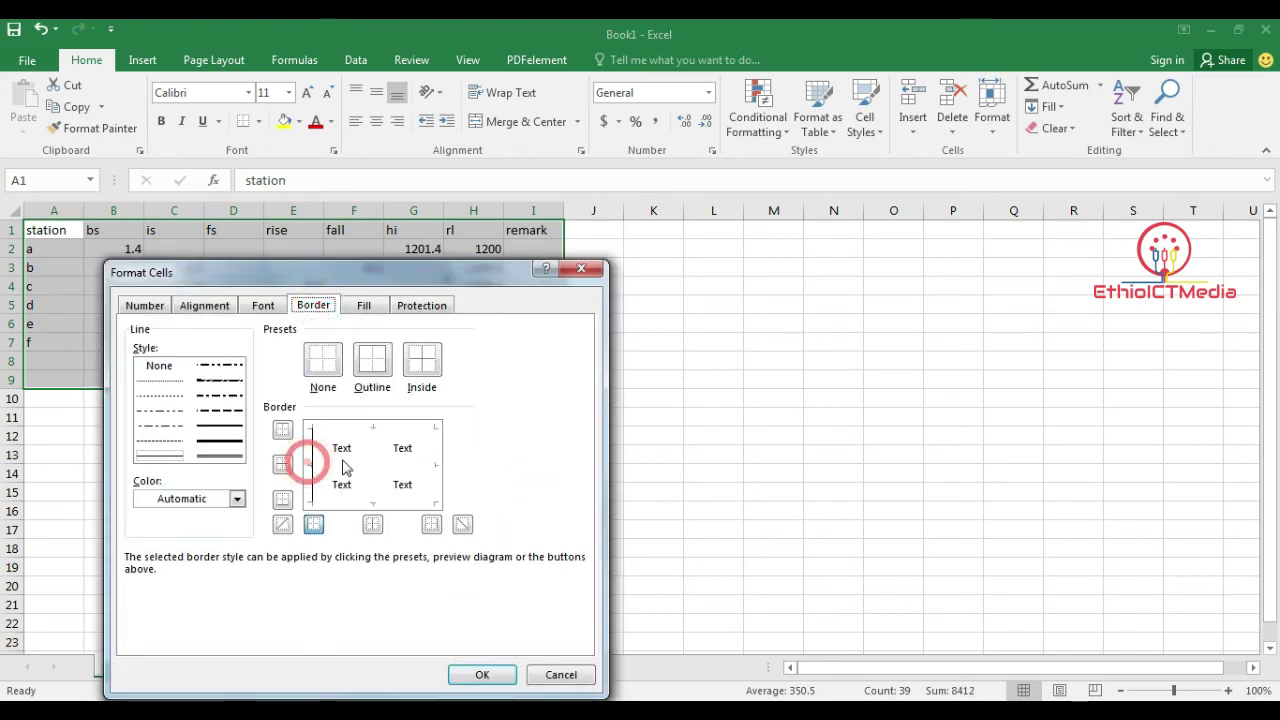
{"action": "left_click", "coordinate": [368, 426]}
{"action": "left_click", "coordinate": [432, 464]}
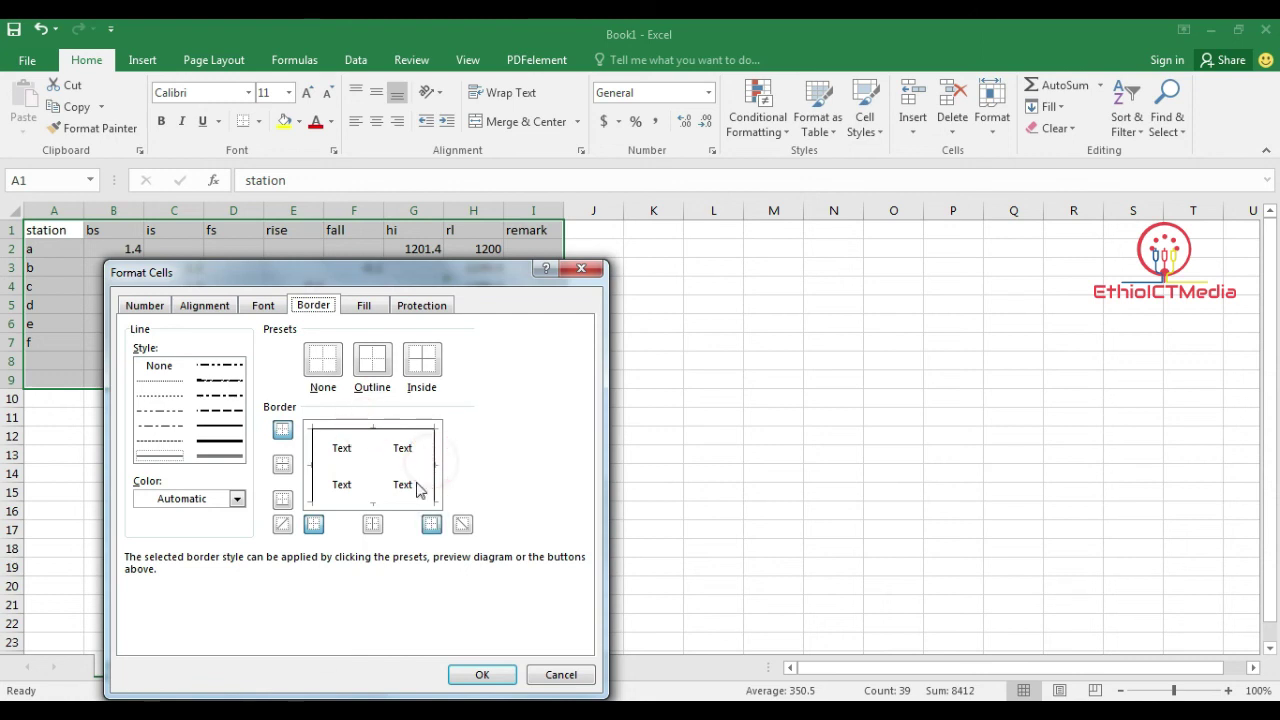
{"action": "left_click", "coordinate": [360, 493]}
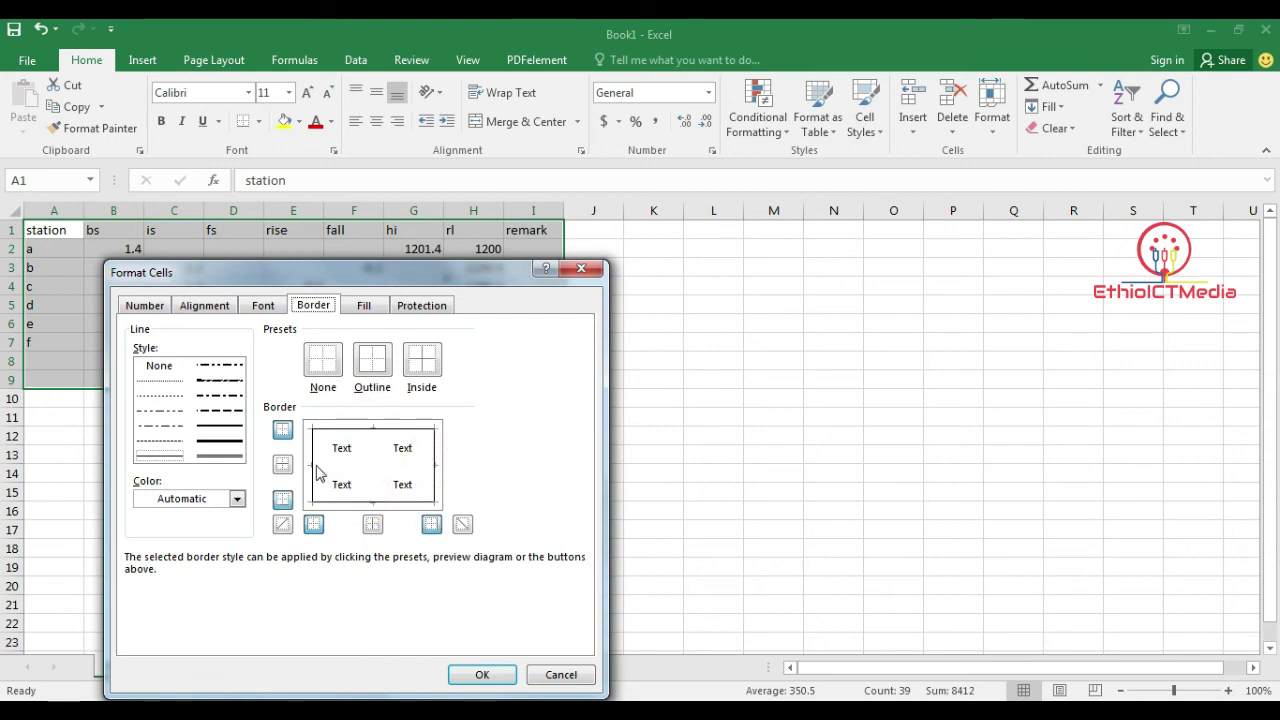
{"action": "left_click", "coordinate": [314, 472]}
{"action": "left_click", "coordinate": [312, 470]}
{"action": "left_click", "coordinate": [371, 466]}
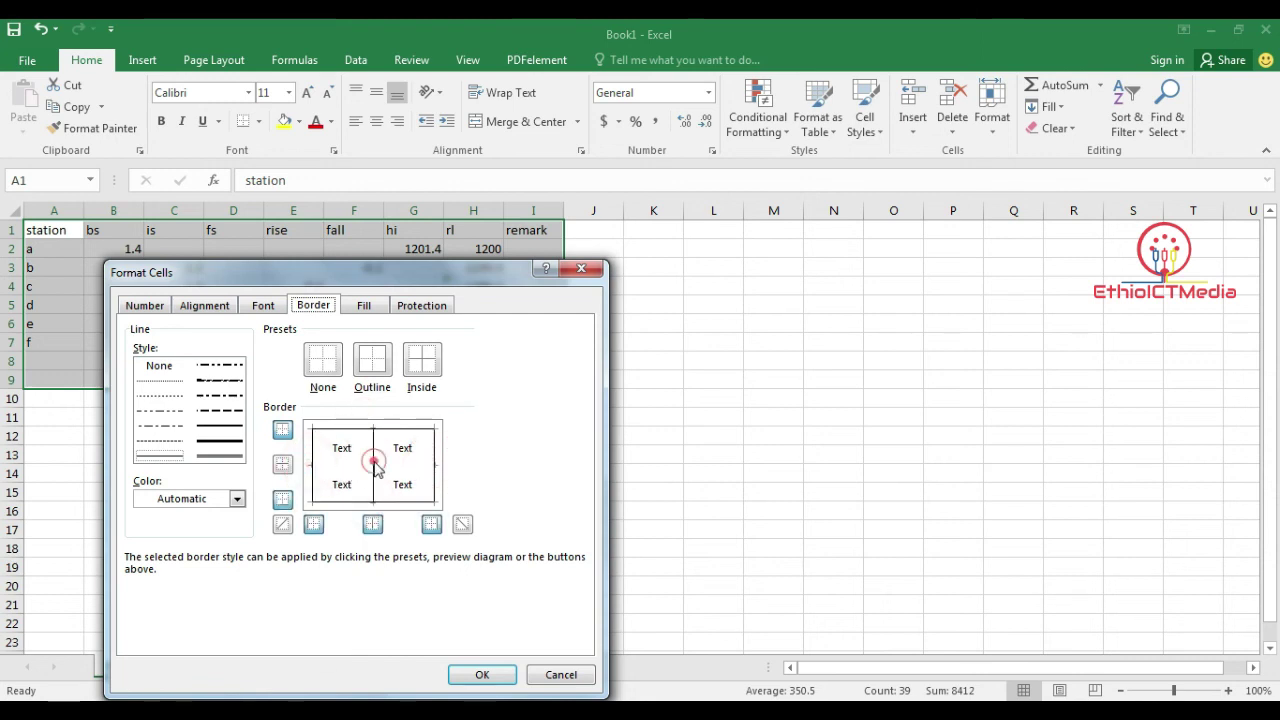
{"action": "left_click", "coordinate": [347, 466]}
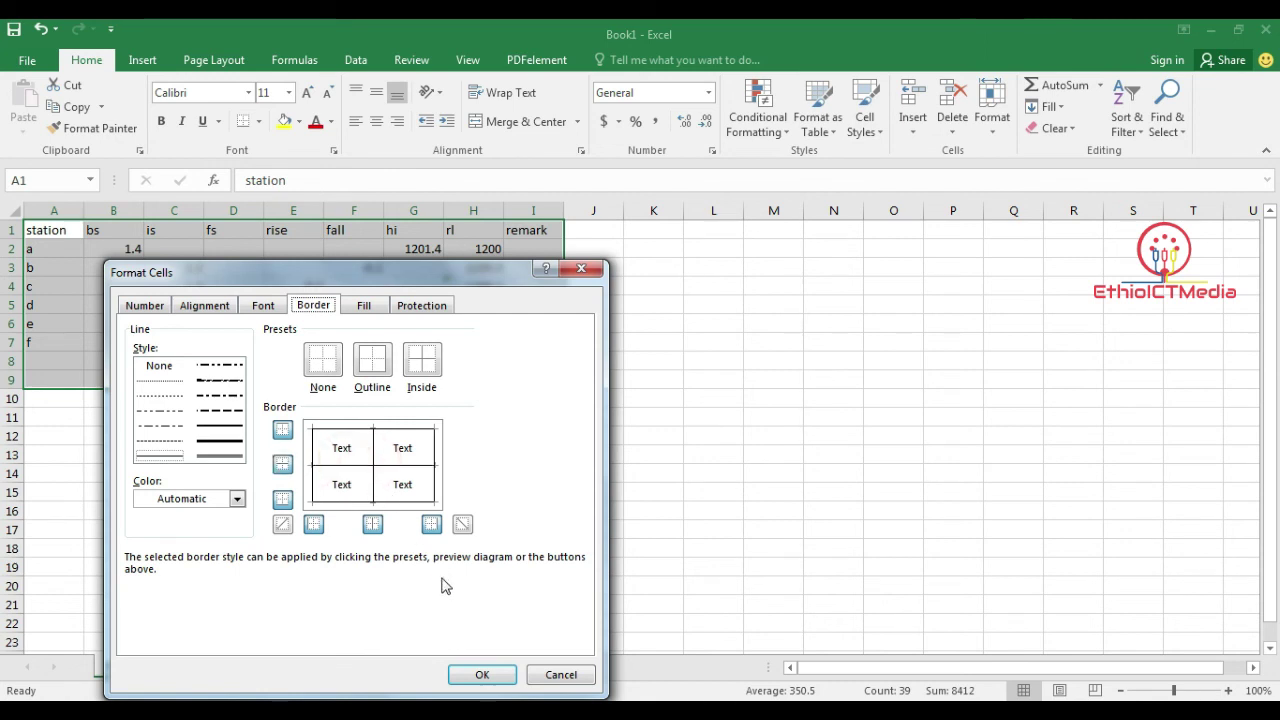
{"action": "left_click", "coordinate": [480, 675]}
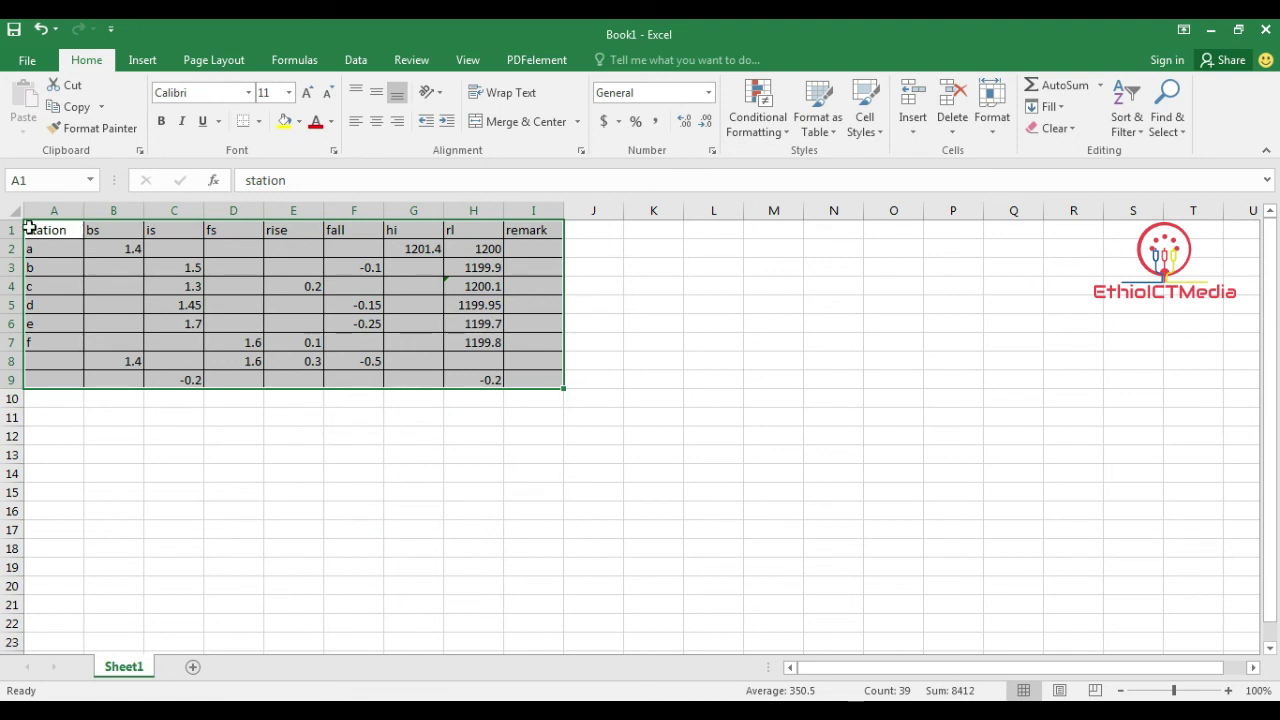
Centre all of A1:I9 and make its text bold at font size 16
{"action": "left_click_drag", "start_coordinate": [38, 228], "coordinate": [543, 384]}
{"action": "left_click", "coordinate": [385, 124]}
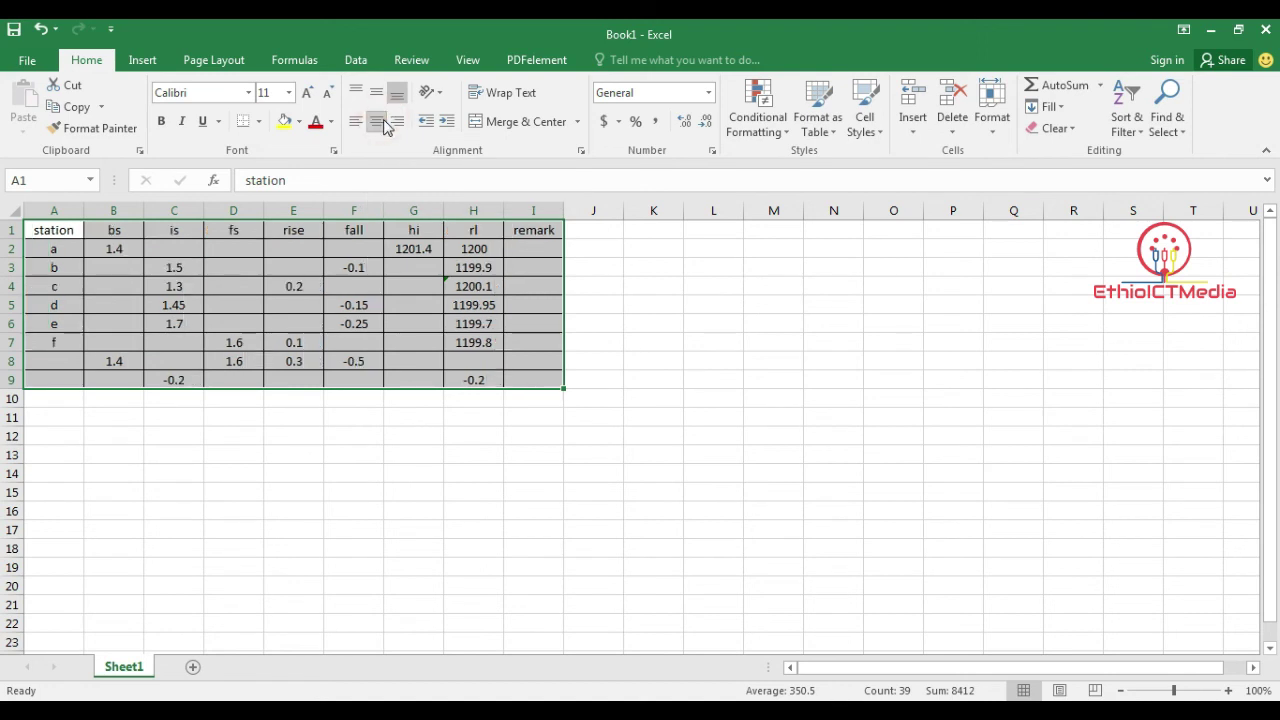
{"action": "left_click", "coordinate": [288, 93]}
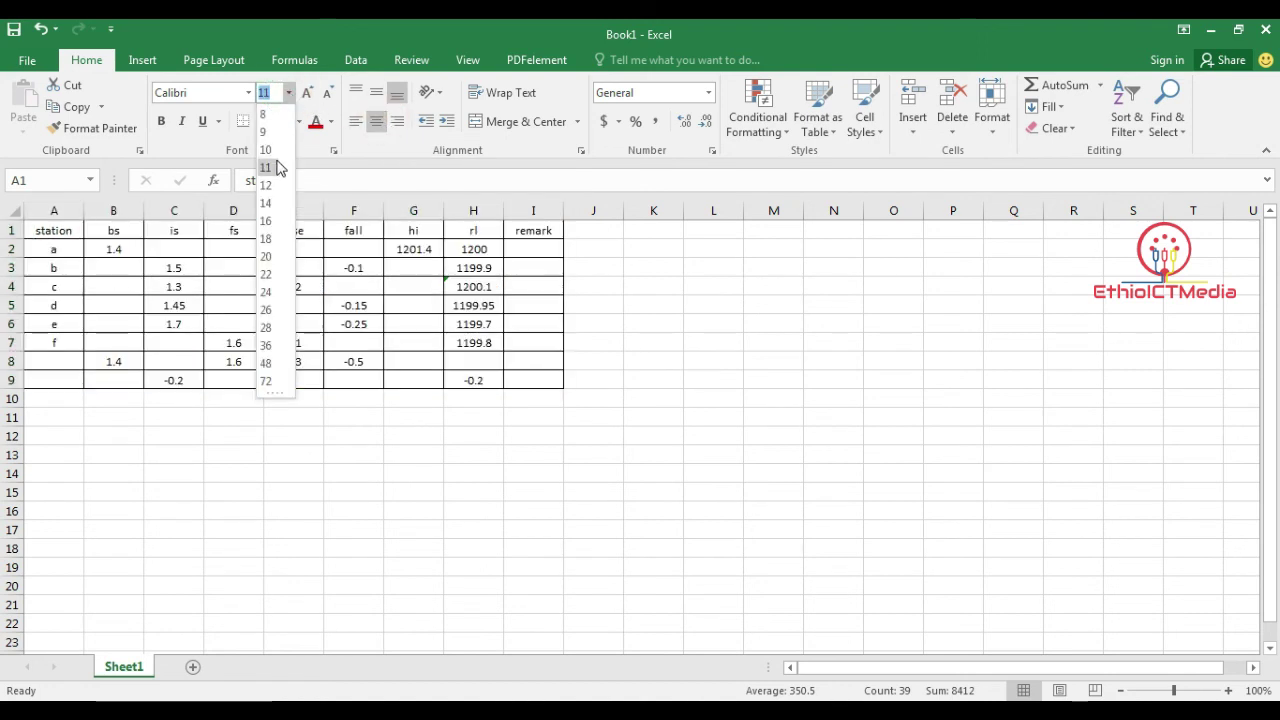
{"action": "left_click", "coordinate": [266, 221]}
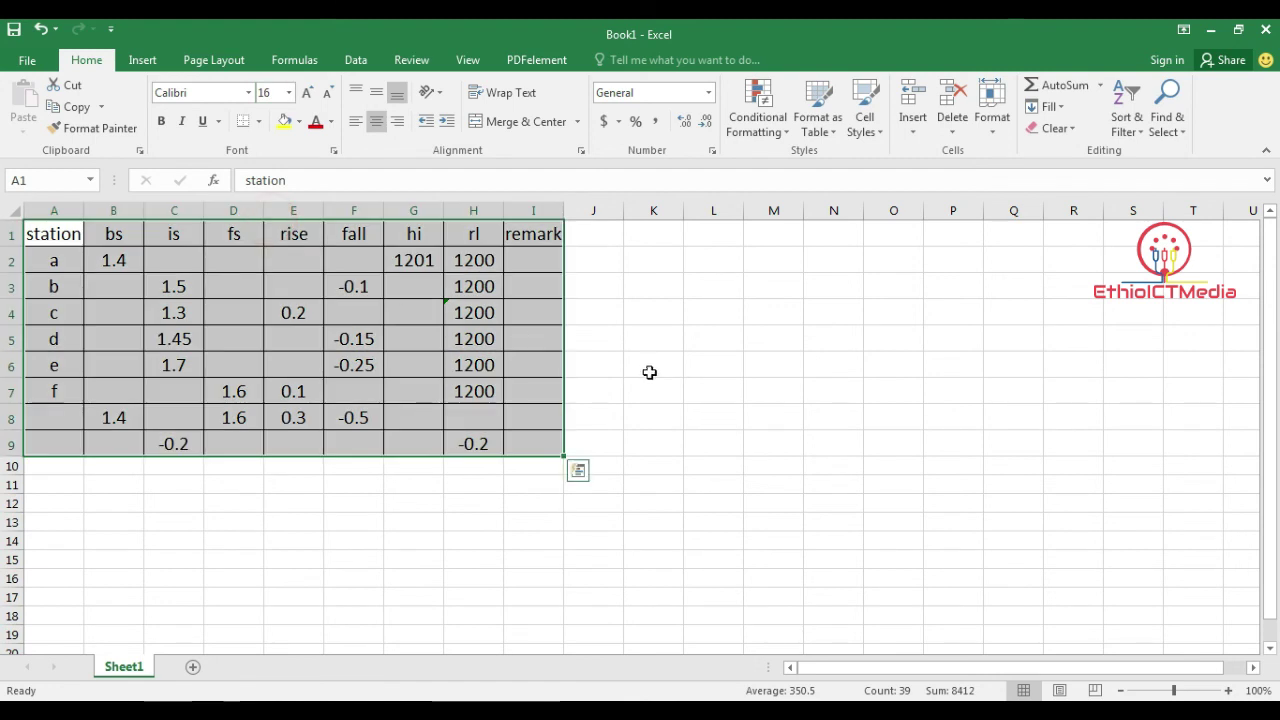
{"action": "left_click", "coordinate": [161, 121]}
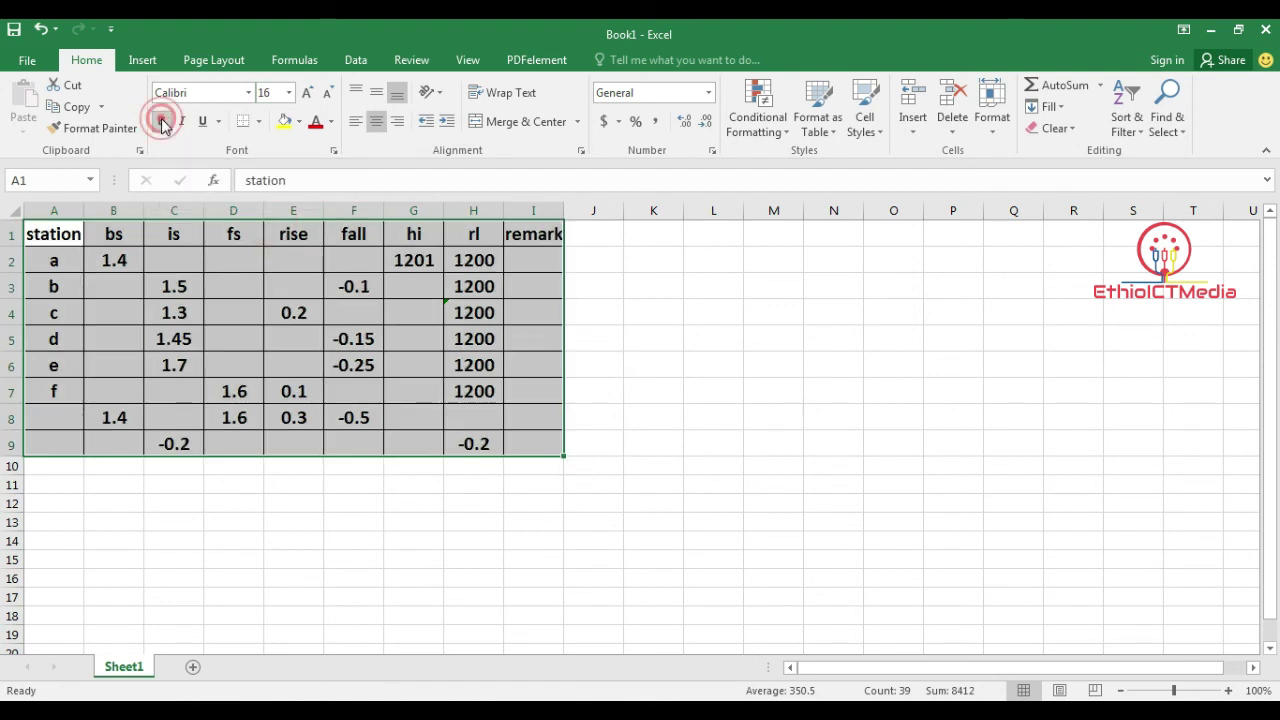
{"action": "left_click", "coordinate": [866, 389]}
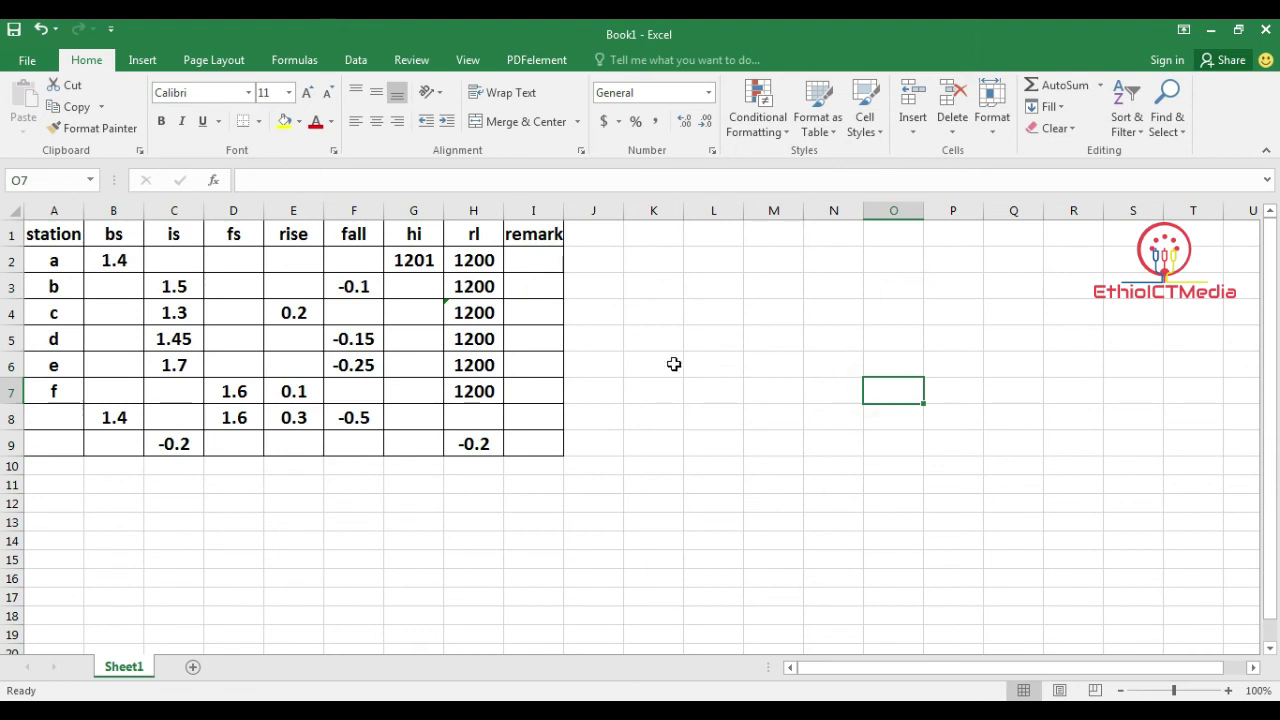
Enter remark bm1 in I2 for station a and bm2 in I7 for station f
{"action": "left_click", "coordinate": [537, 264]}
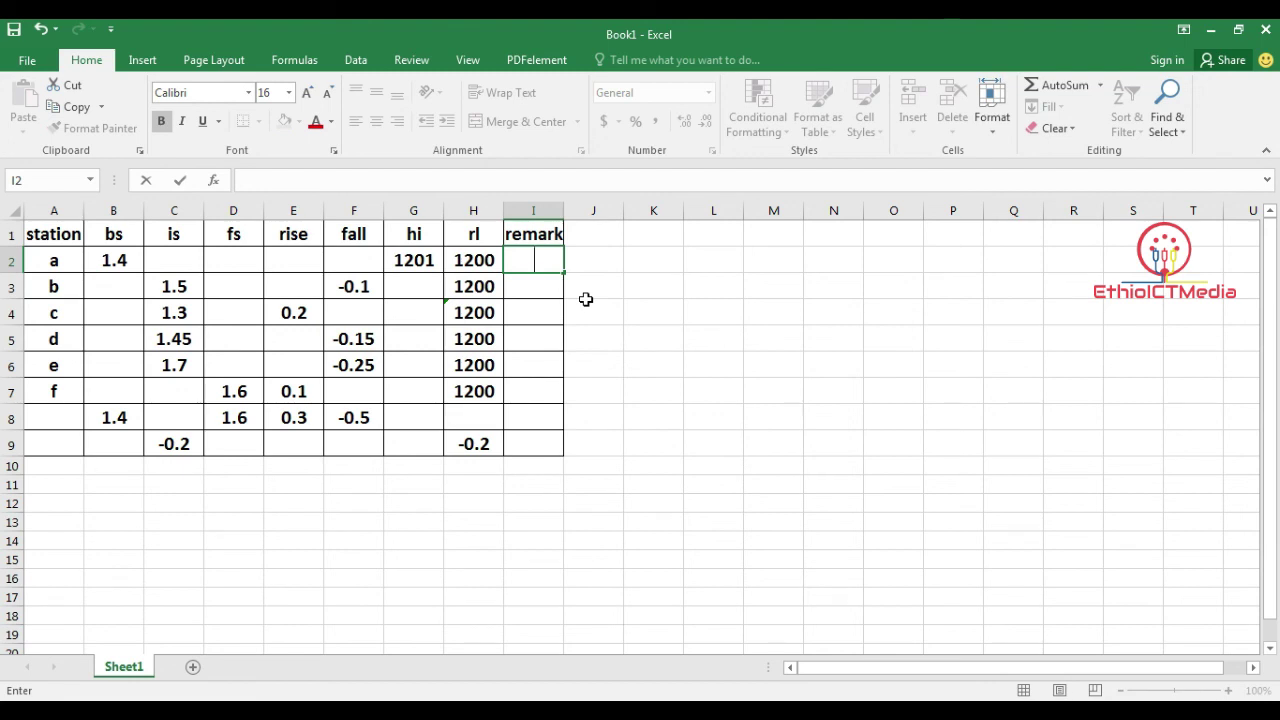
{"action": "type", "text": "bm"}
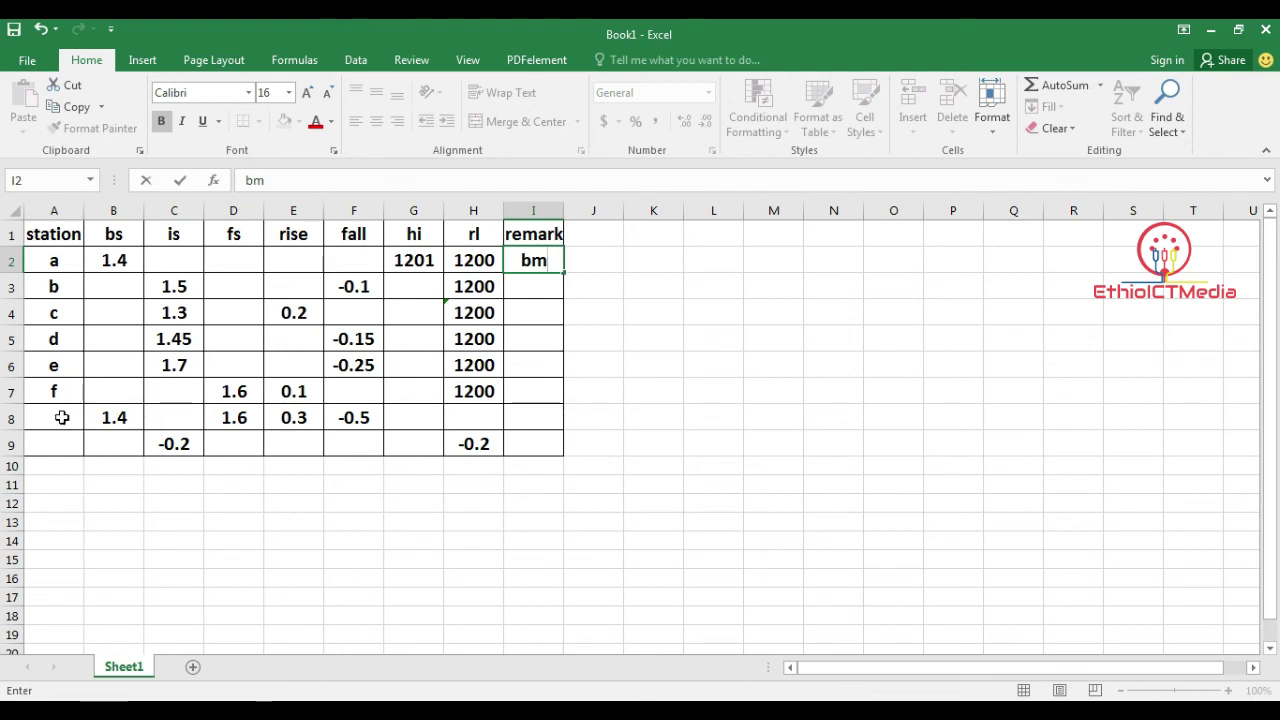
{"action": "left_click", "coordinate": [543, 391]}
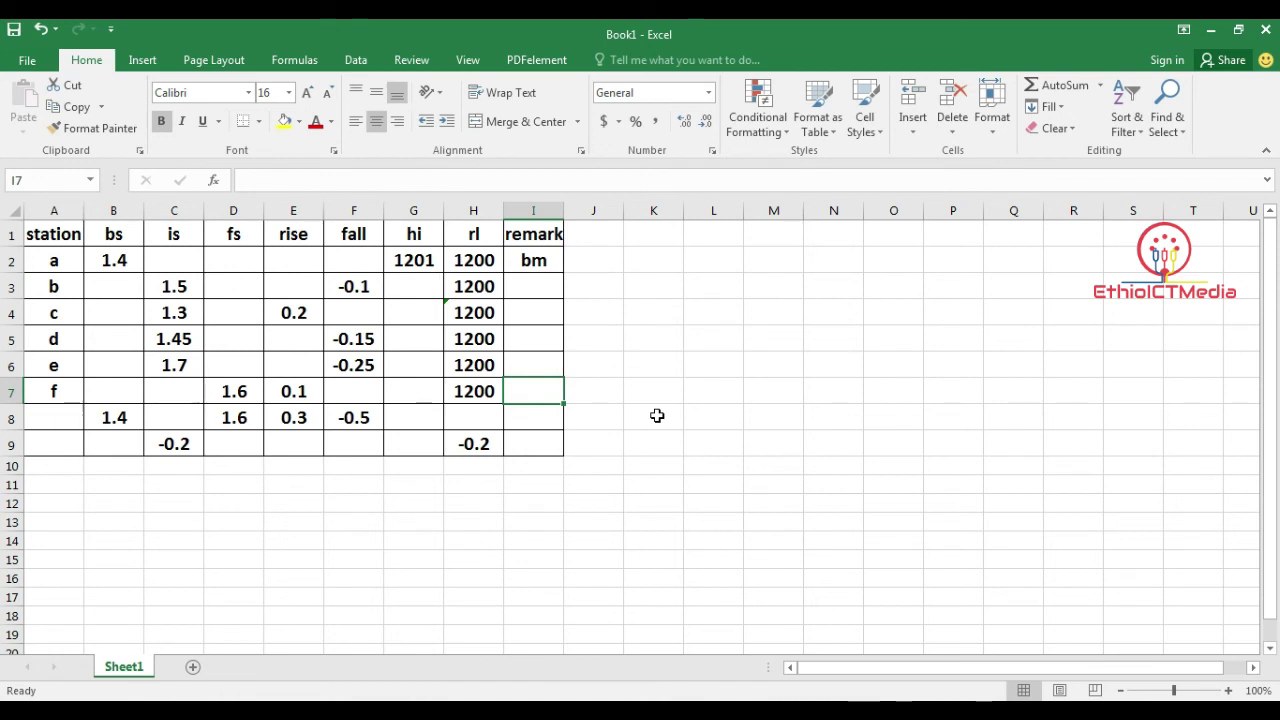
{"action": "type", "text": "bm"}
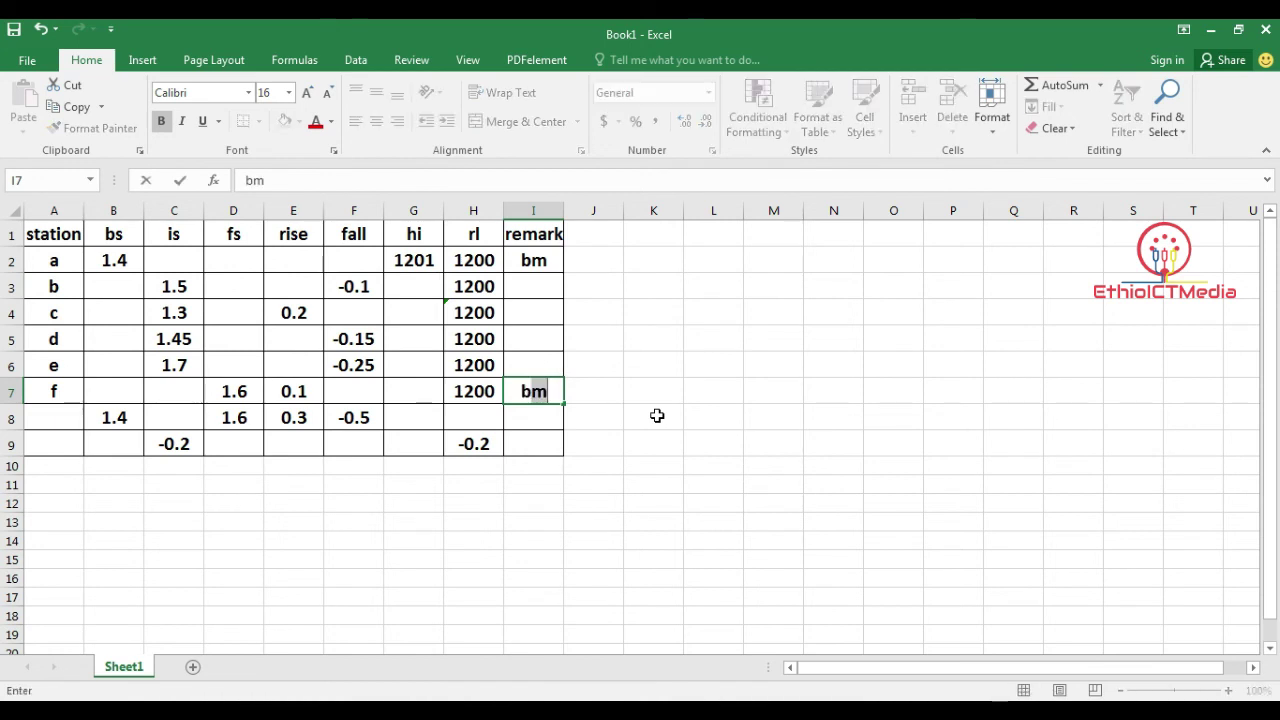
{"action": "type", "text": "2"}
{"action": "left_click", "coordinate": [553, 260]}
{"action": "double_click", "coordinate": [553, 260]}
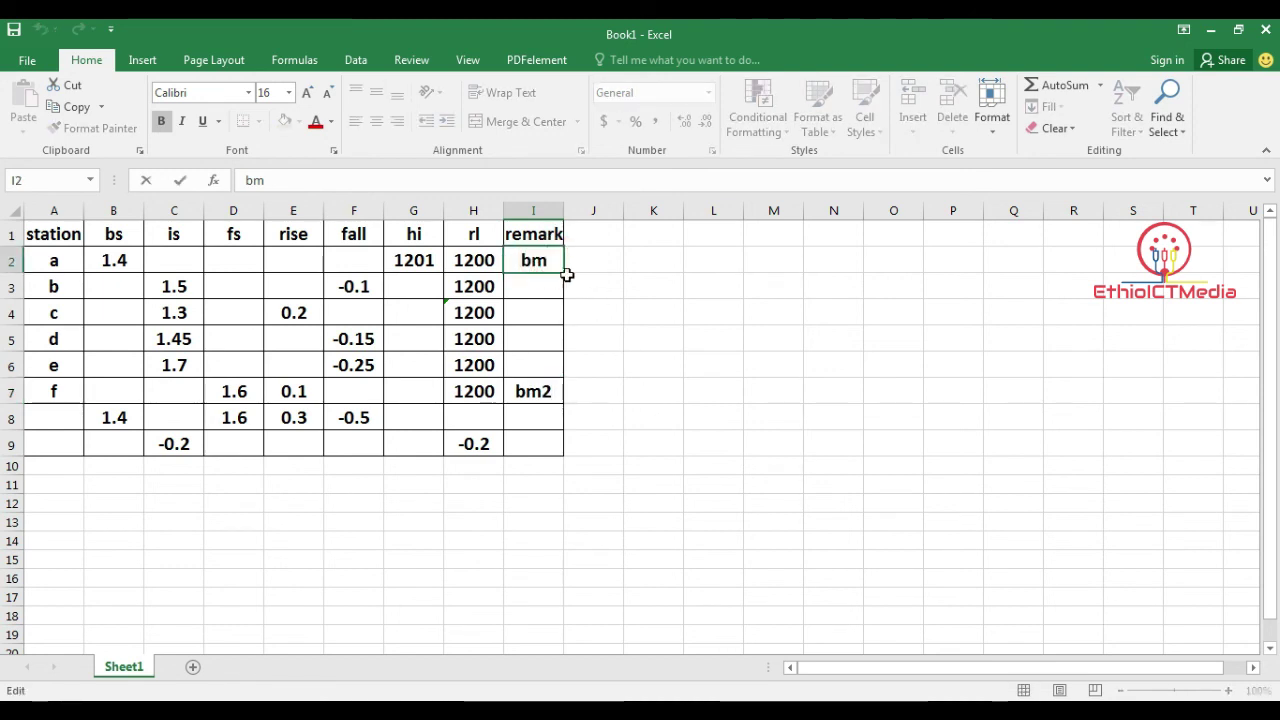
{"action": "type", "text": "1"}
{"action": "left_click", "coordinate": [689, 429]}
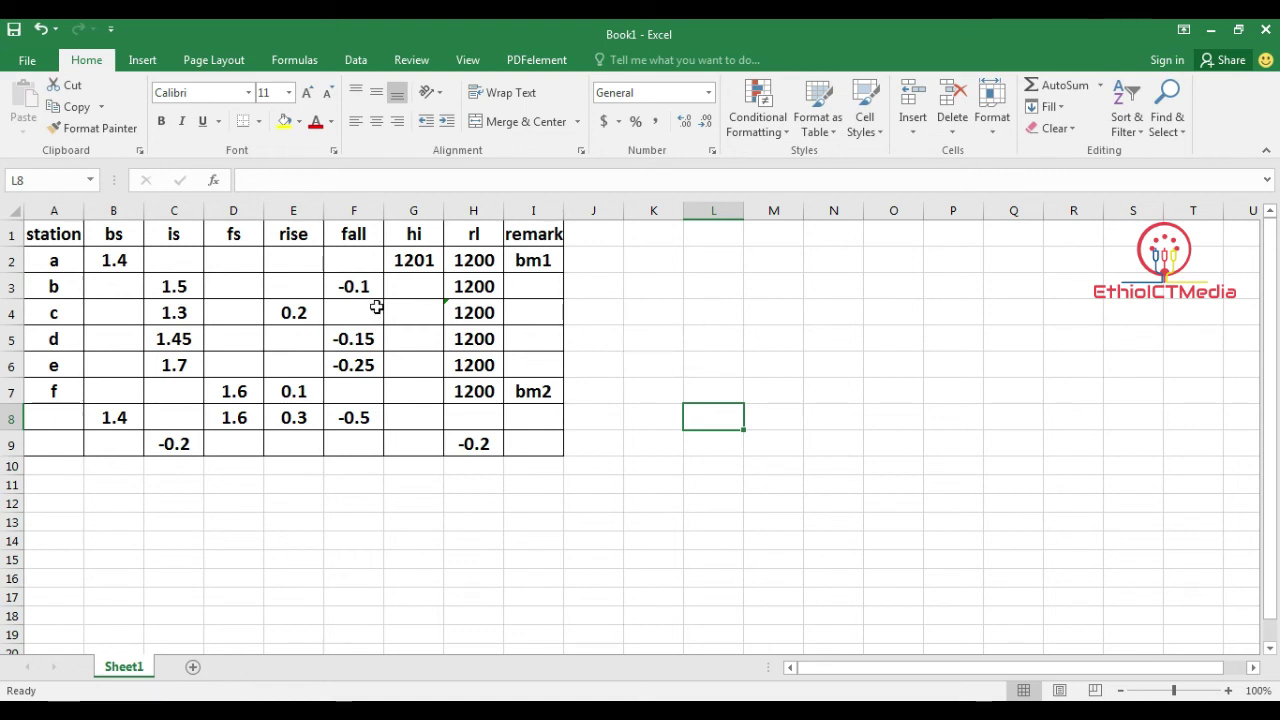
{"action": "left_click", "coordinate": [708, 334]}
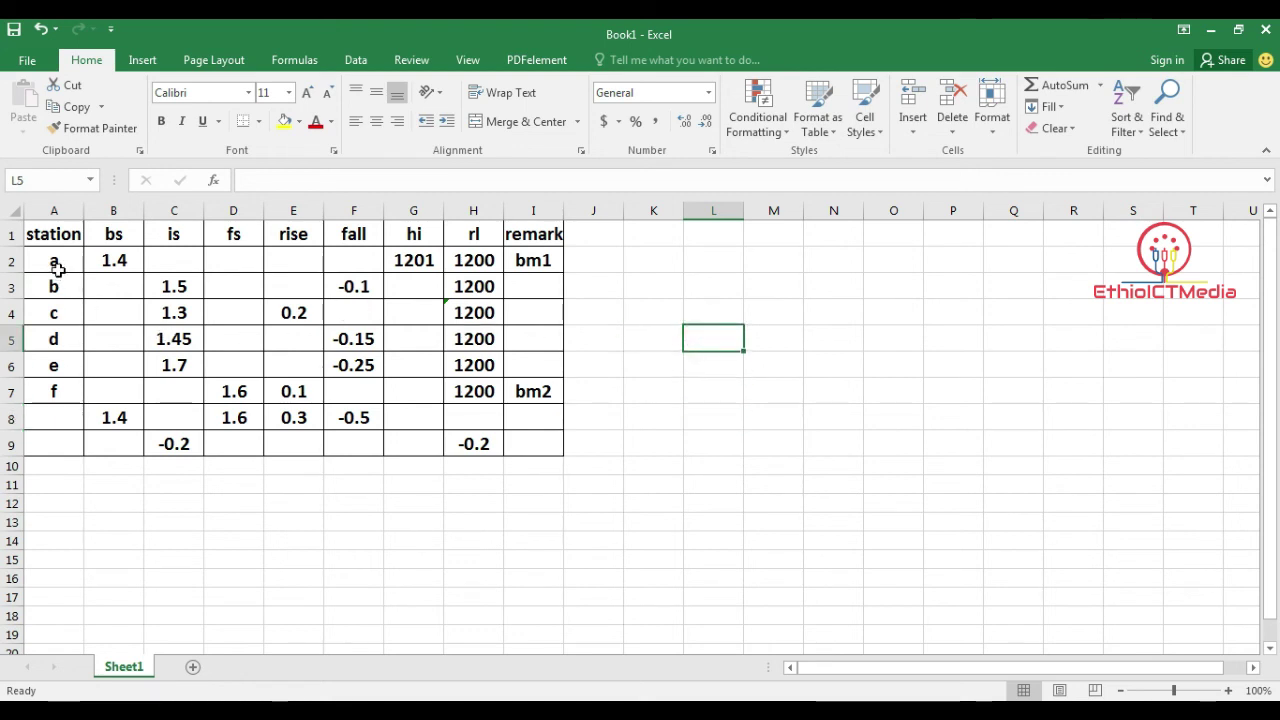